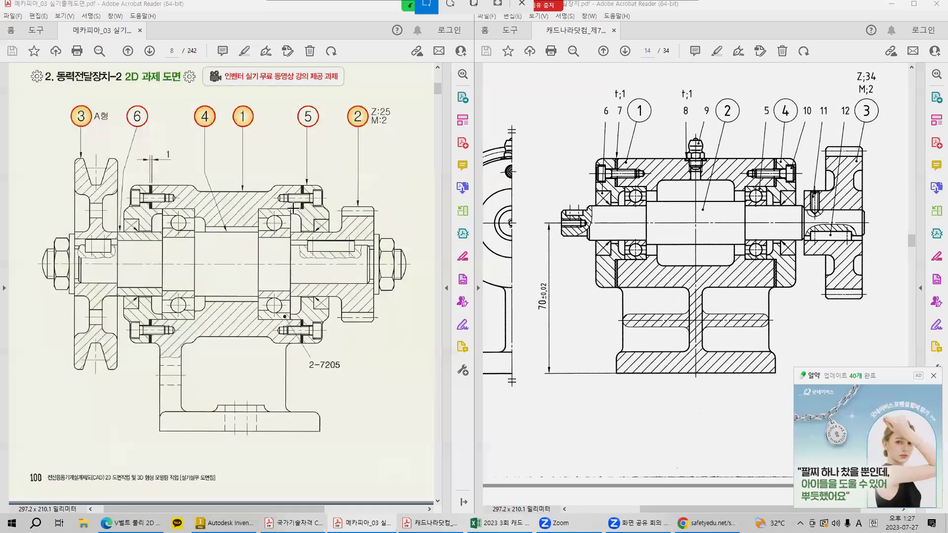
- Mark out the gear side of the page 8 assembly drawing and the part 2 label with Z:25 and M:2
key("super+shift+s")
left_click_drag(288, 180, 385, 343)
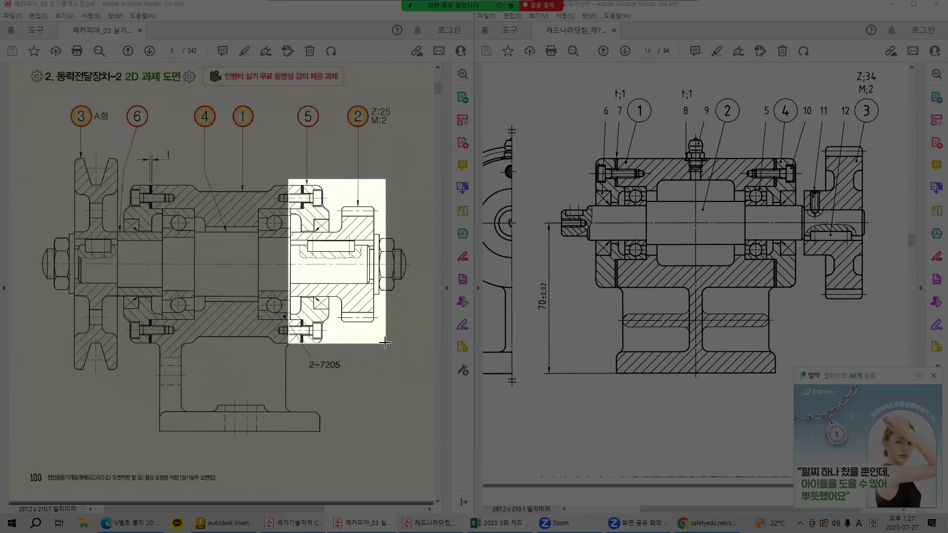
left_click_drag(386, 344, 385, 343)
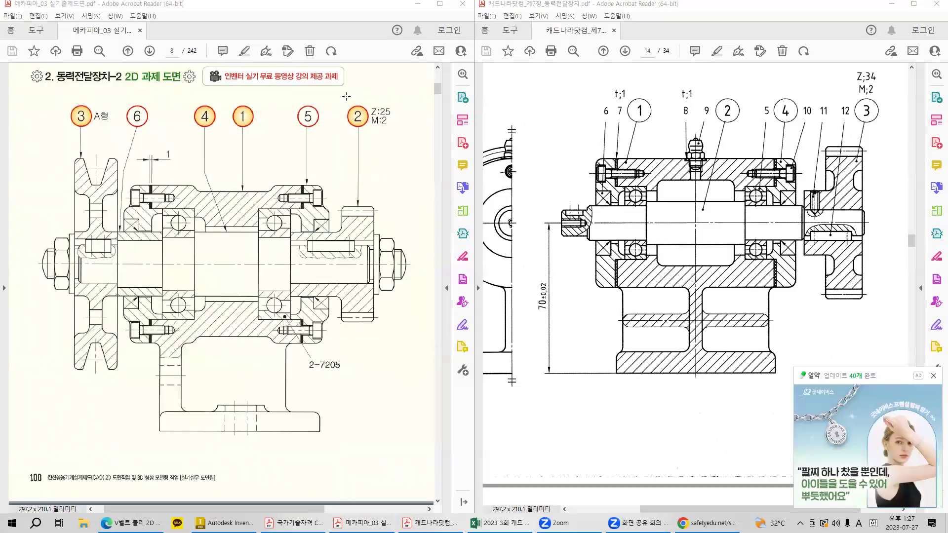
left_click_drag(346, 97, 408, 142)
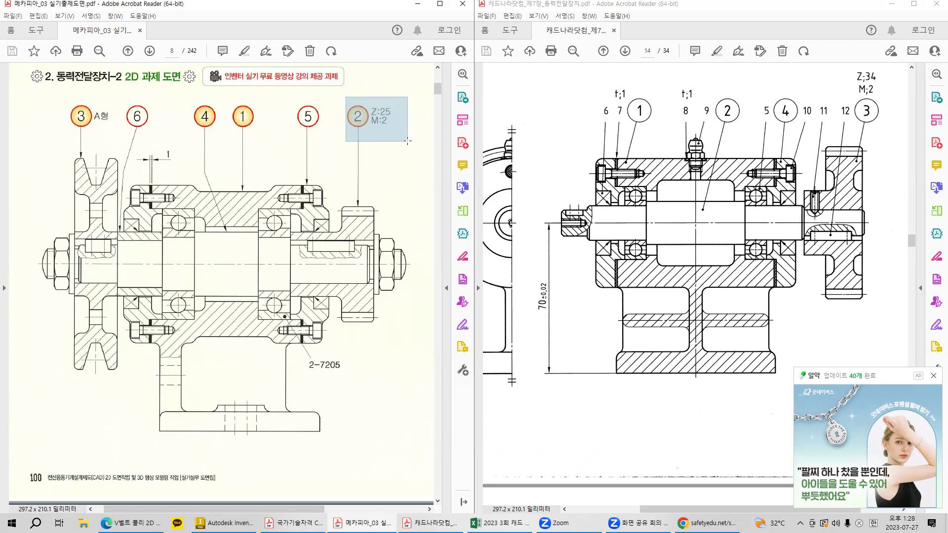
left_click(407, 141)
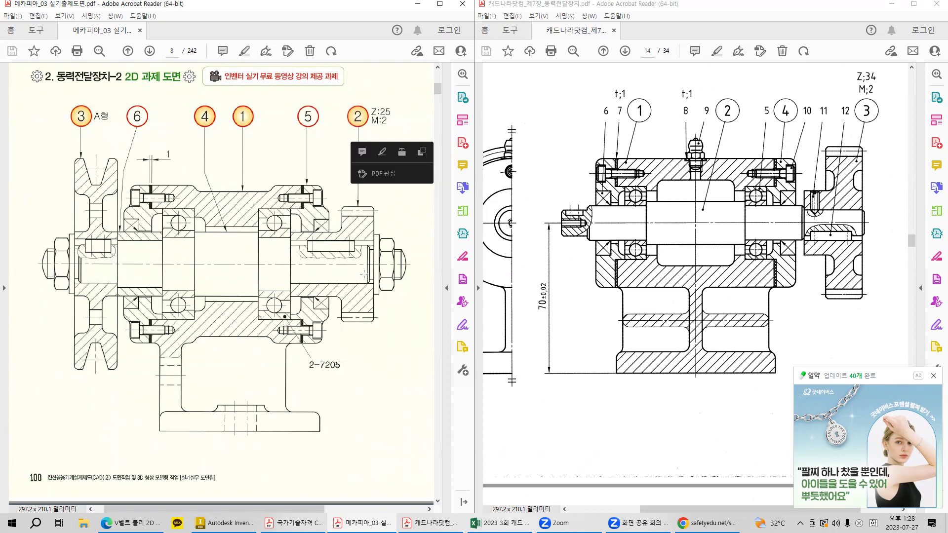
- Examine the toothed rim of gear part 2 in the assembly drawing by framing its outline
scroll(364, 274, "up", 3, "ctrl")
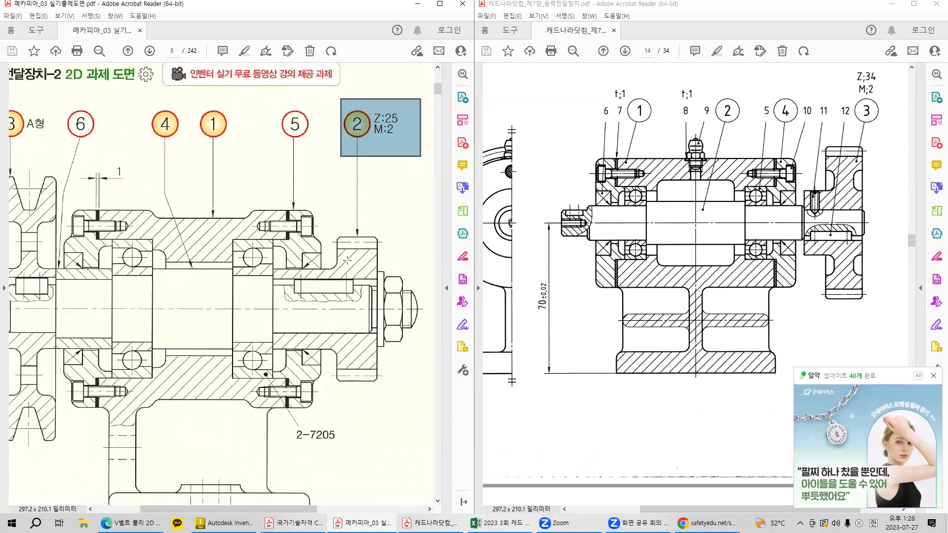
left_click(338, 244)
left_click_drag(334, 242, 379, 376)
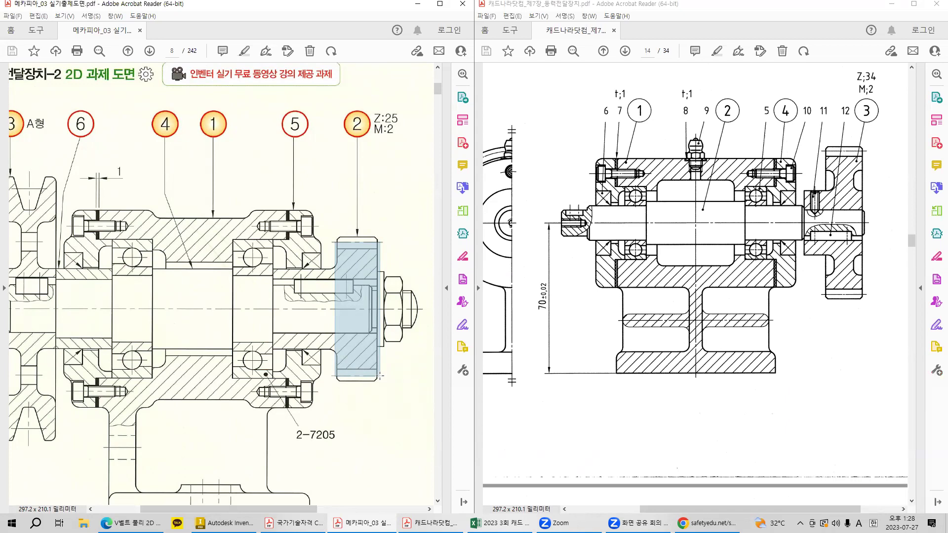
left_click(379, 375)
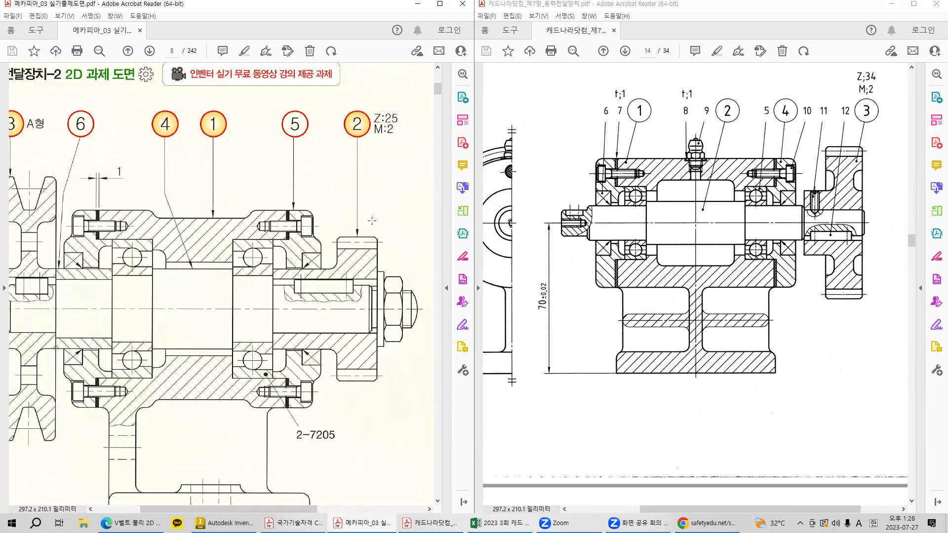
left_click(337, 240)
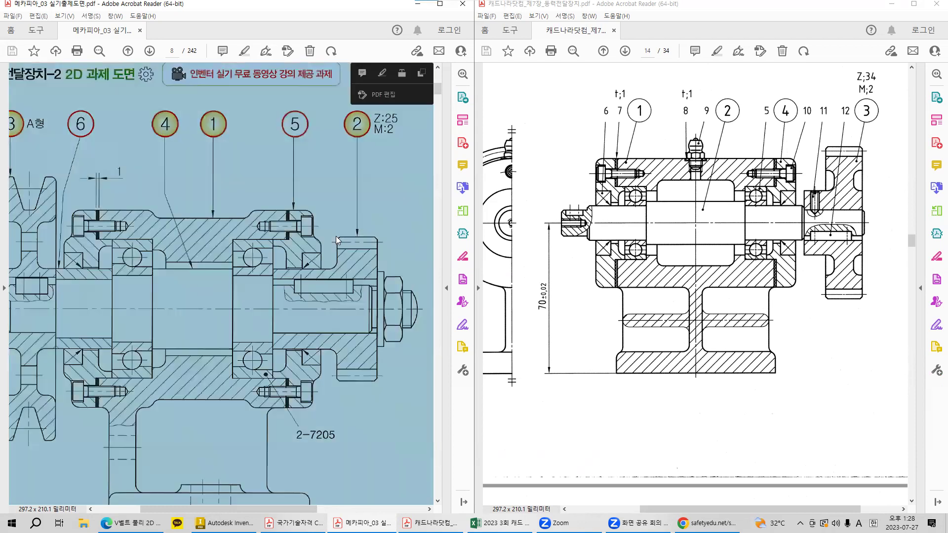
key("super+shift+s")
left_click_drag(336, 237, 380, 381)
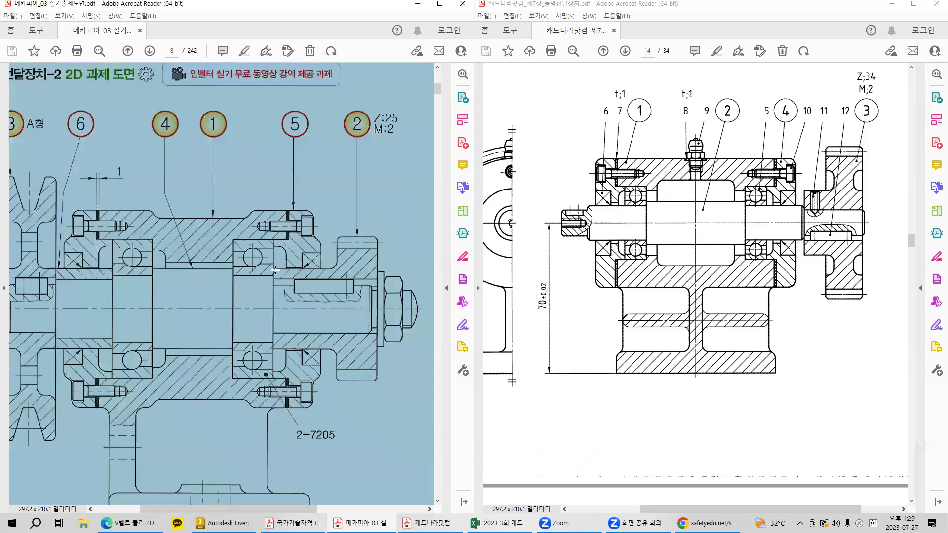
- Examine the hub of gear part 2 and the keyed shaft bore inside it by framing each area
left_click_drag(274, 270, 338, 349)
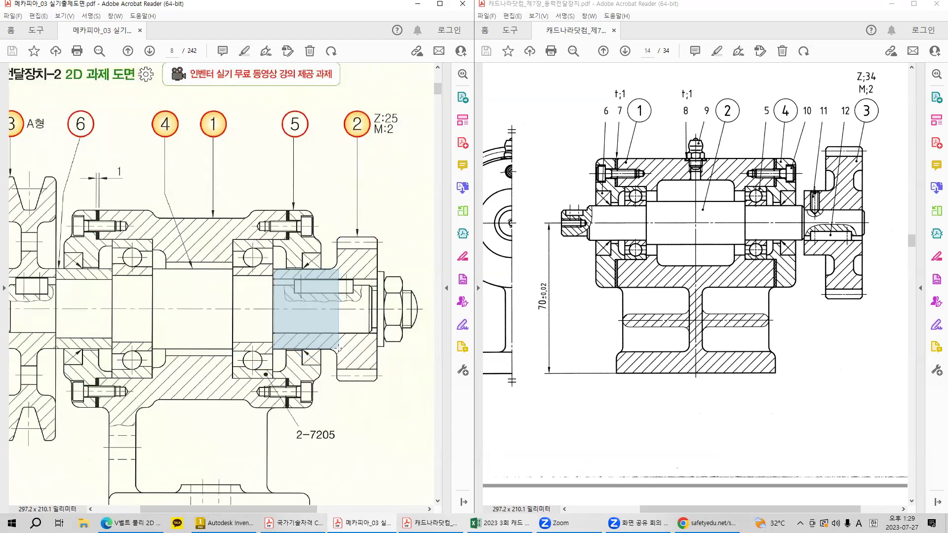
left_click(330, 340)
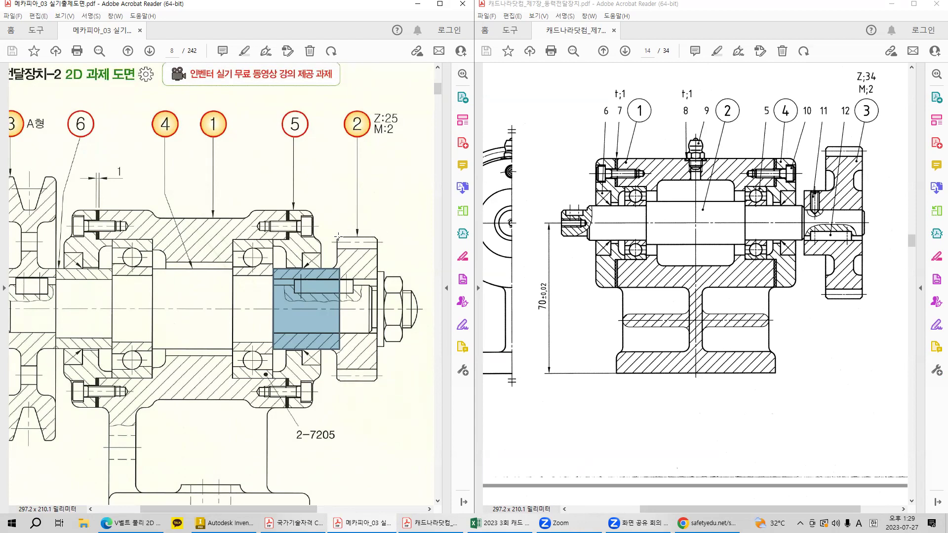
left_click(313, 289)
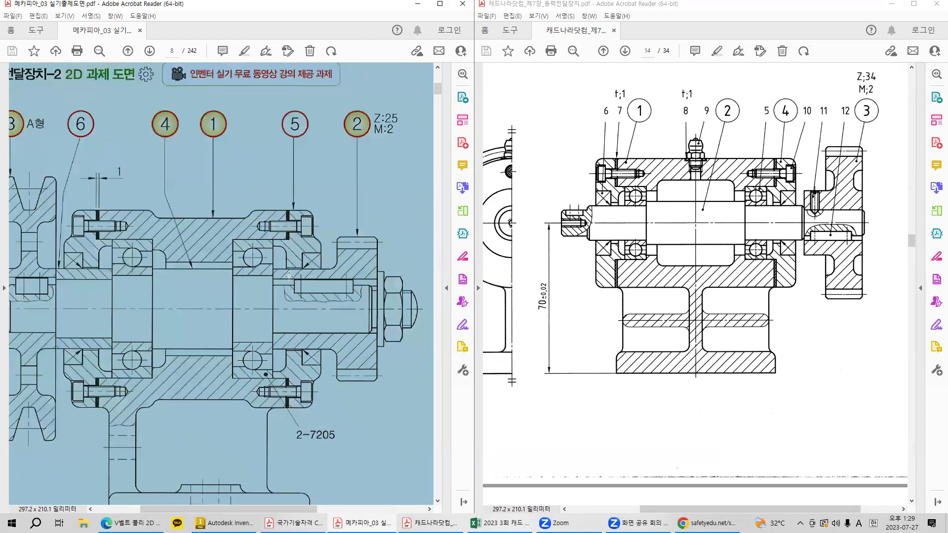
left_click(284, 307)
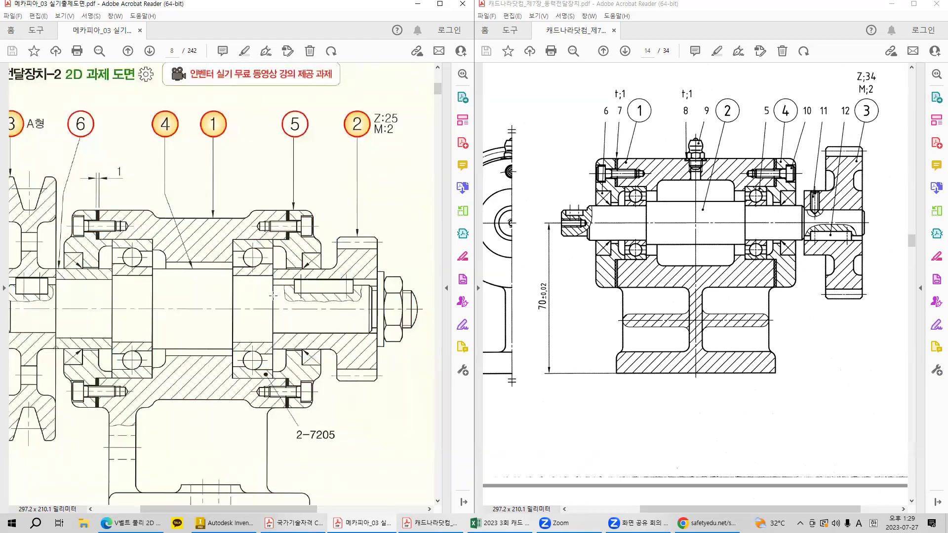
left_click_drag(271, 281, 388, 334)
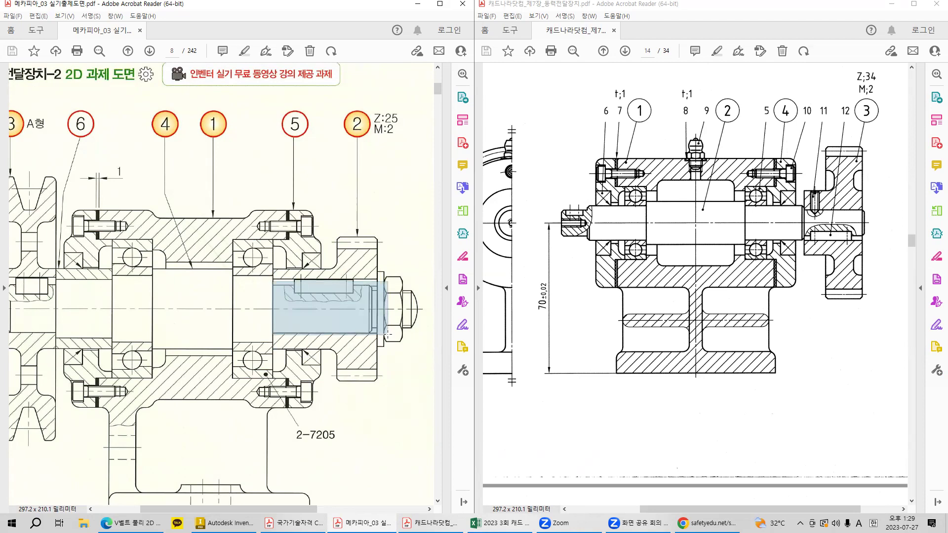
left_click(388, 334)
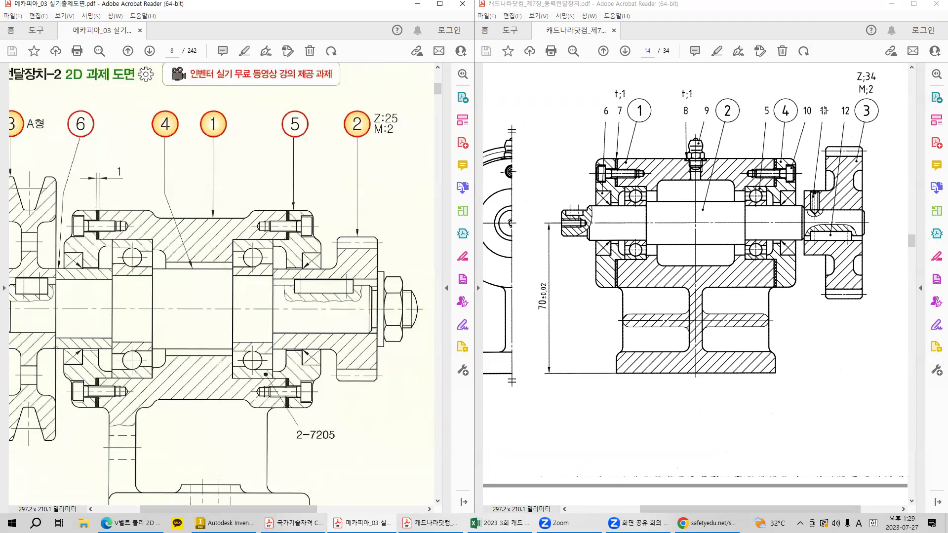
- Examine gear part 3 in the second PDF's drawing, framing the recesses in its web and its projecting hub
left_click_drag(783, 513, 802, 513)
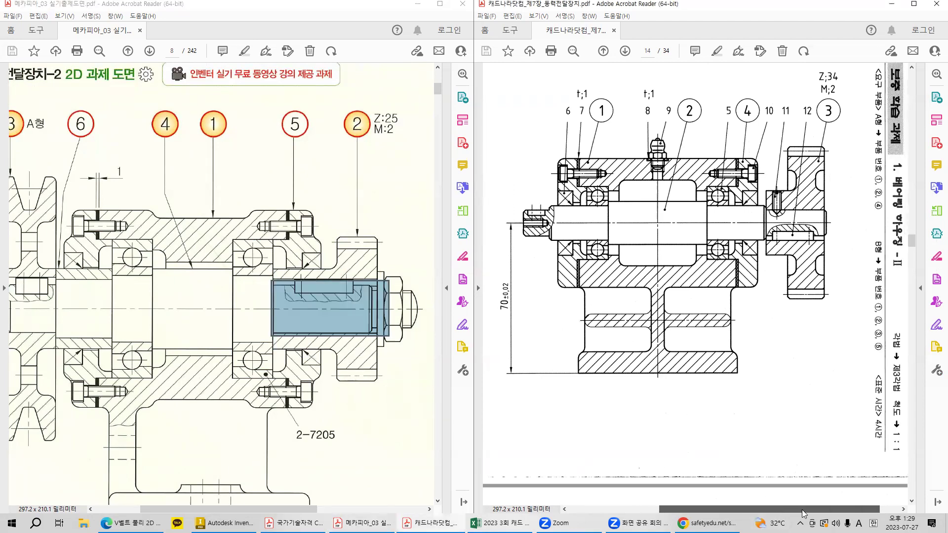
scroll(822, 209, "up", 2, "ctrl")
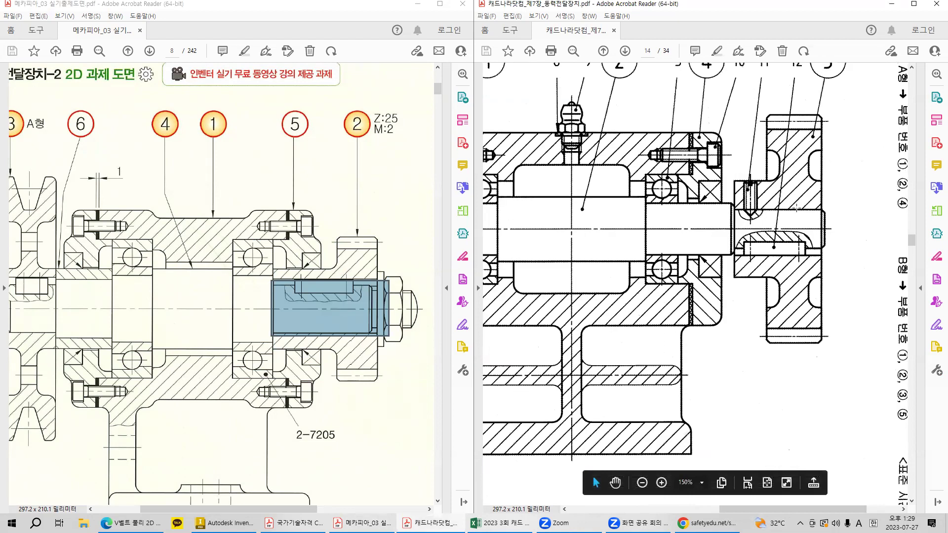
scroll(797, 208, "up", 2)
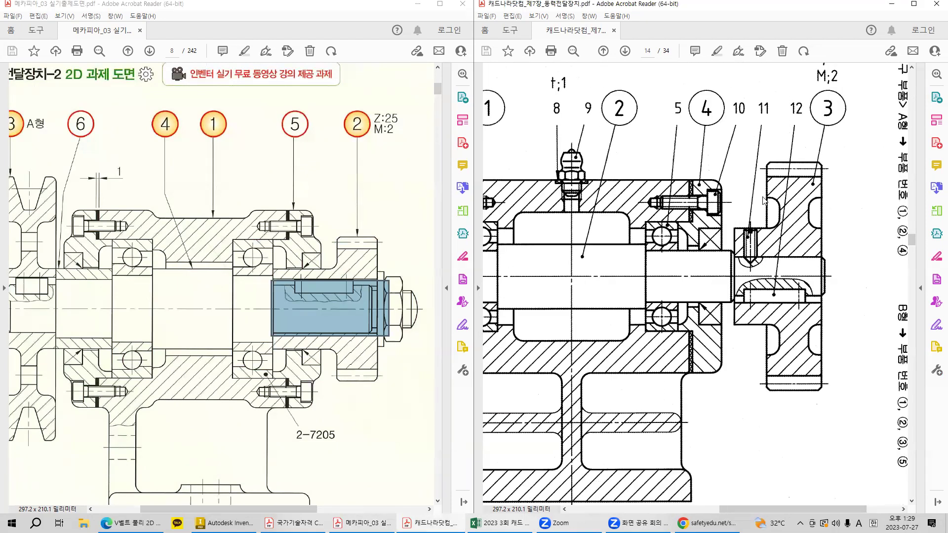
key("shift+super+s")
left_click_drag(763, 197, 826, 228)
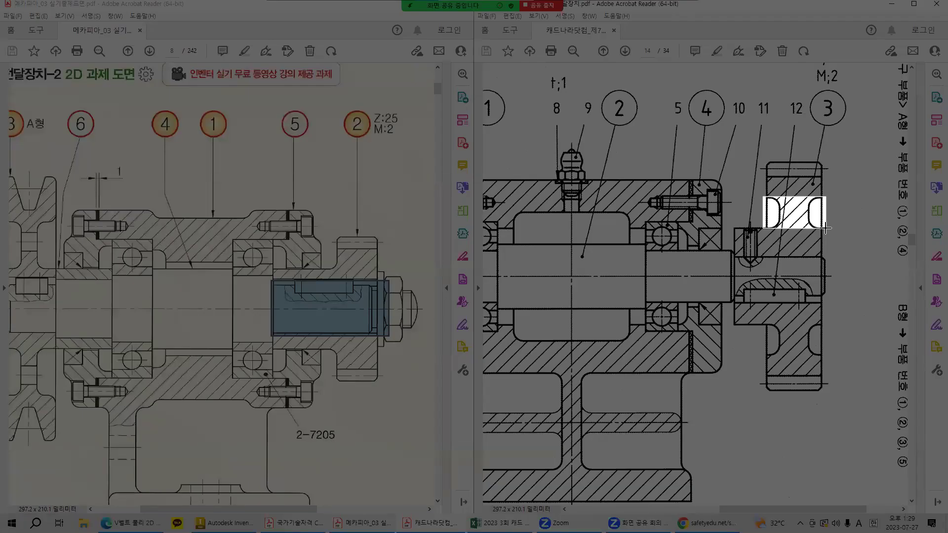
left_click_drag(825, 228, 828, 223)
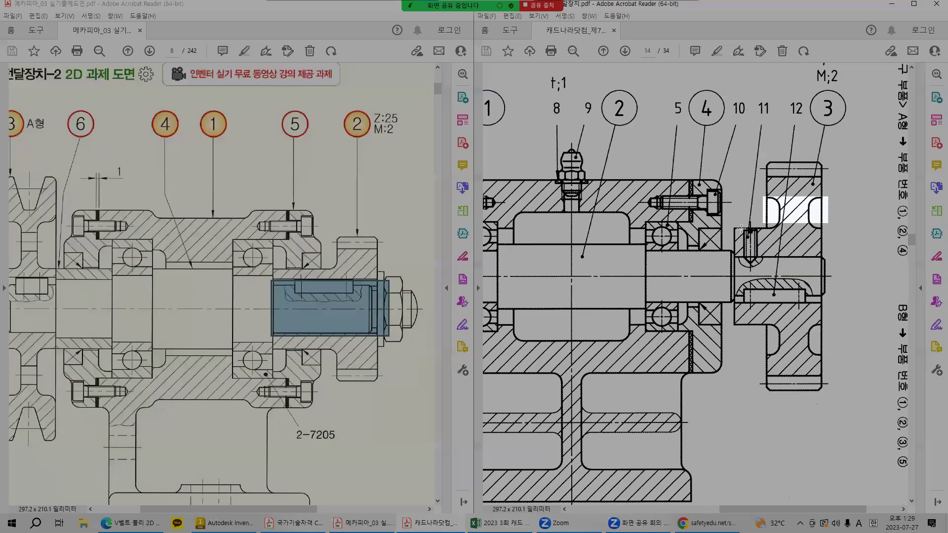
left_click_drag(734, 228, 766, 326)
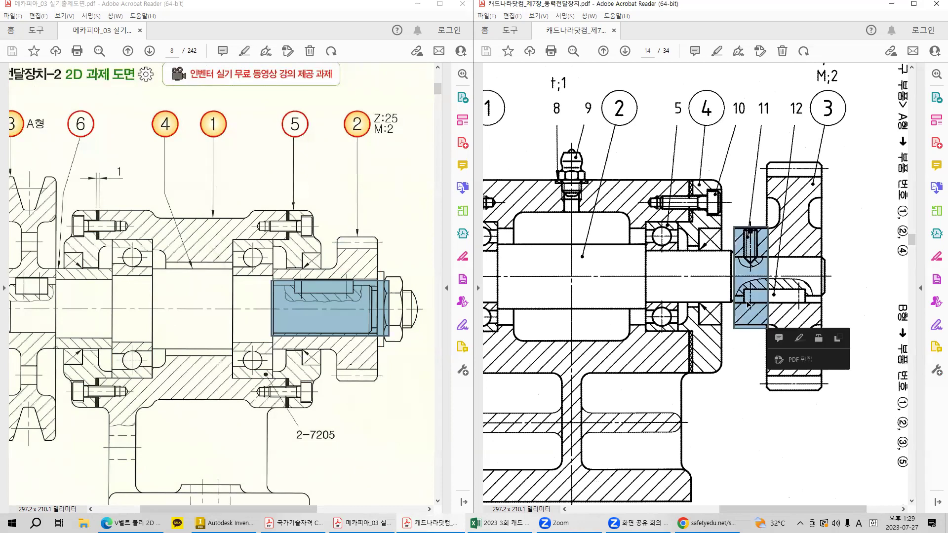
left_click(764, 270)
left_click(750, 252)
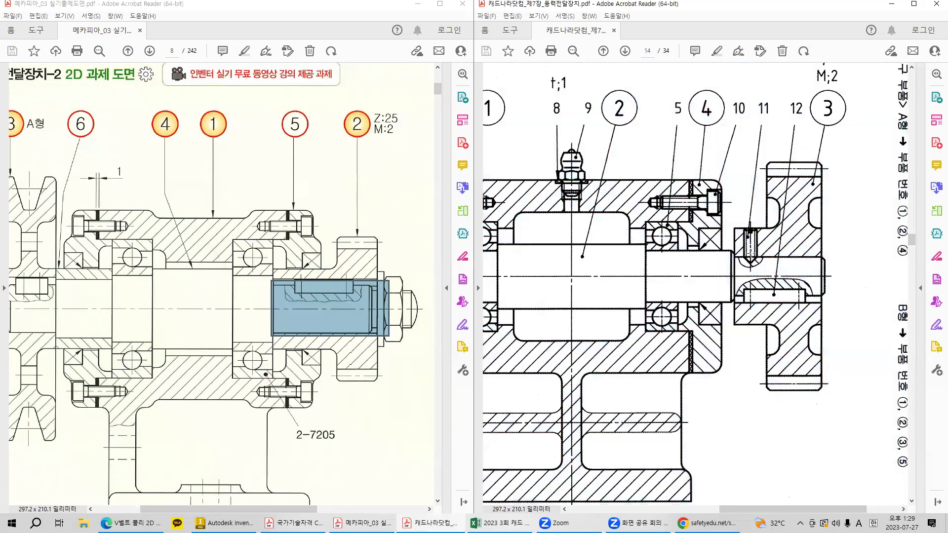
- Examine the set screw, part 11, in the hub of gear part 3 by framing it up close
scroll(750, 252, "up", 2, "ctrl")
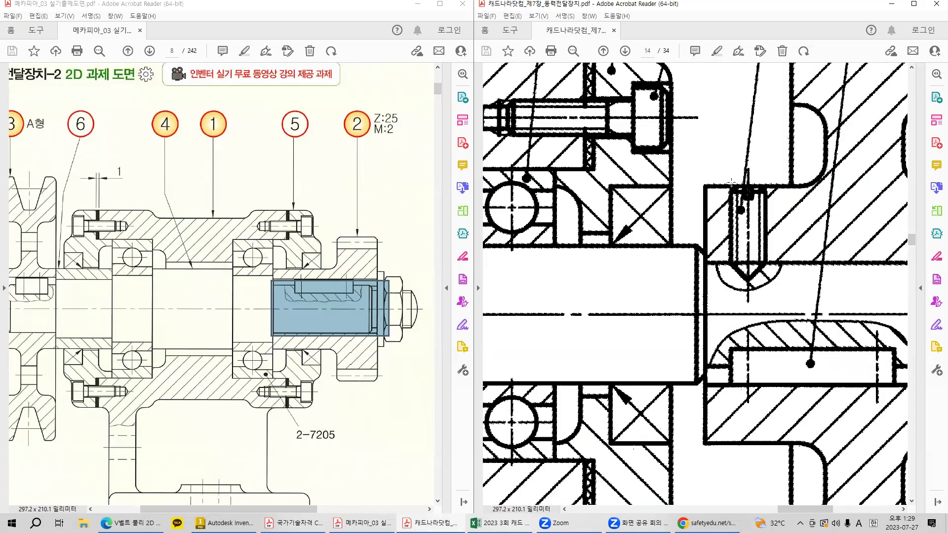
left_click_drag(732, 180, 773, 264)
key("super+shift+s")
mouse_move(755, 209)
left_mouse_down()
mouse_move(771, 234)
mouse_move(761, 234)
left_mouse_up()
mouse_move(733, 189)
left_mouse_down()
mouse_move(763, 271)
mouse_move(768, 261)
left_mouse_up()
- Examine key part 12 and the spot where set screw 11 seats in the shaft, framing each area
scroll(850, 378, "down", 2, "ctrl")
left_click_drag(785, 363, 903, 389)
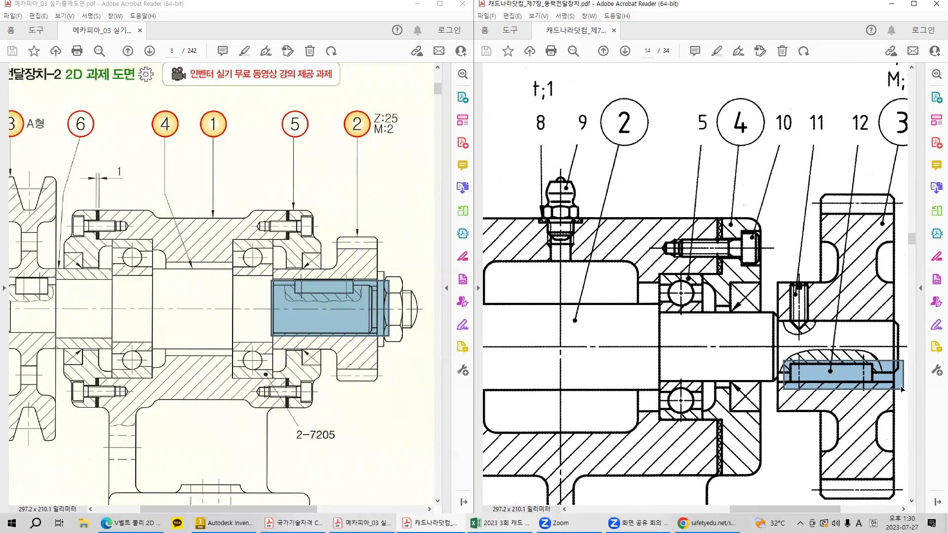
left_click_drag(789, 321, 820, 341)
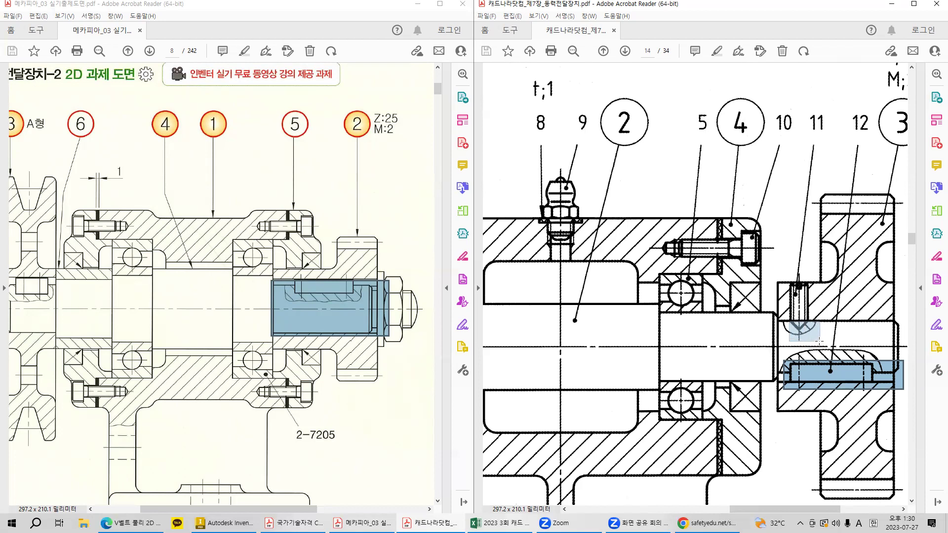
left_click_drag(819, 341, 820, 341)
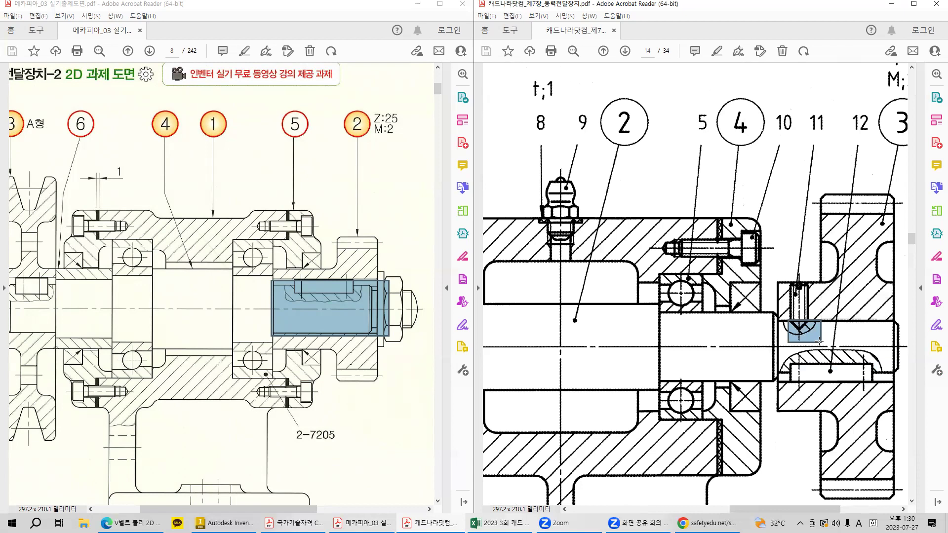
left_click(800, 338)
left_click(799, 324)
left_click_drag(799, 325, 806, 381)
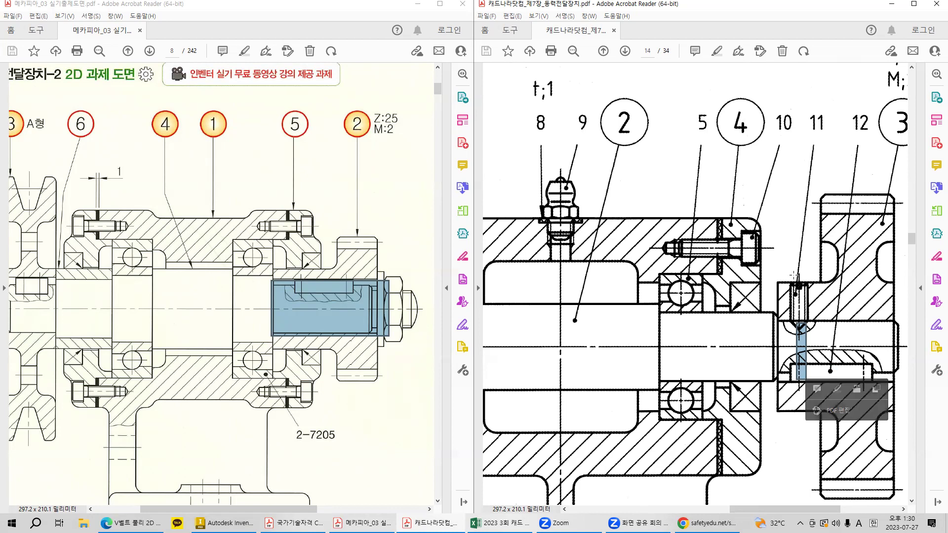
left_click_drag(793, 279, 808, 324)
left_click_drag(807, 324, 807, 326)
left_click(820, 334)
left_click(826, 272)
key("ctrl+z")
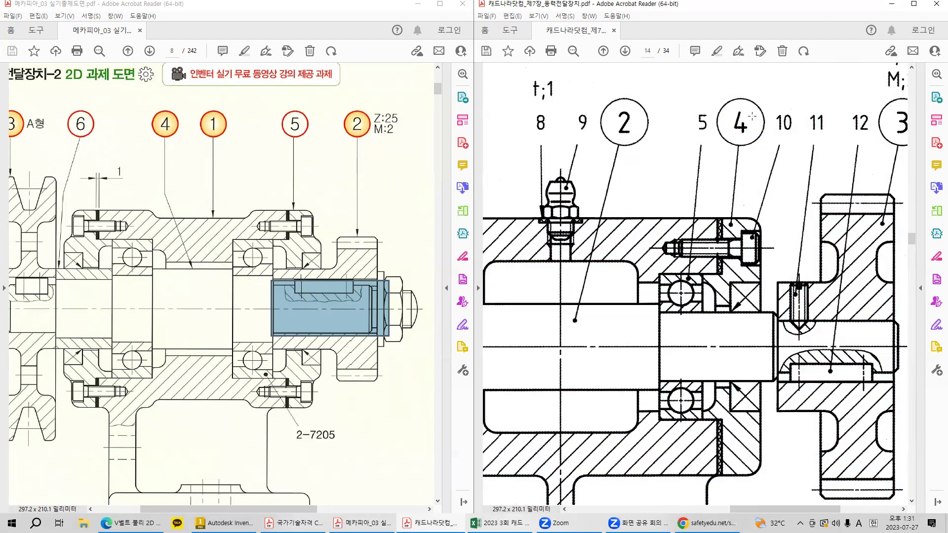
- Close the second PDF and clear the area selection in the remaining assembly drawing
left_click(930, 6)
left_click(760, 282)
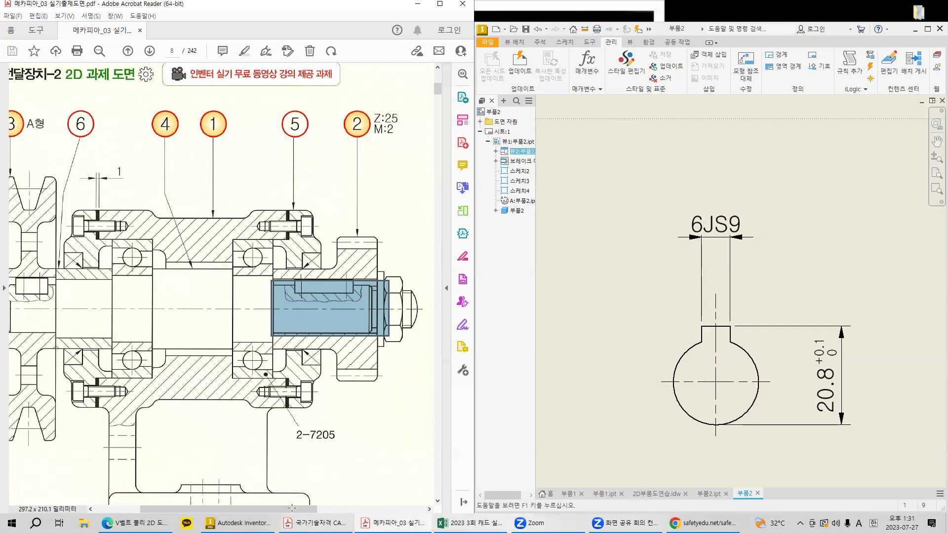
left_click(308, 453)
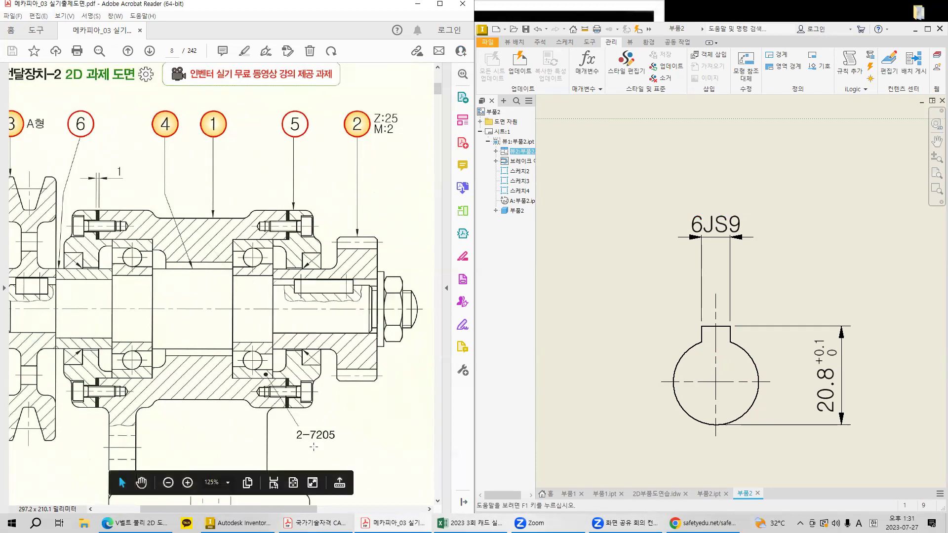
left_click(306, 302)
- Go to page 9 of the PDF and frame the spur gear specification table (스퍼기어 요목표)
scroll(305, 302, "down", 2)
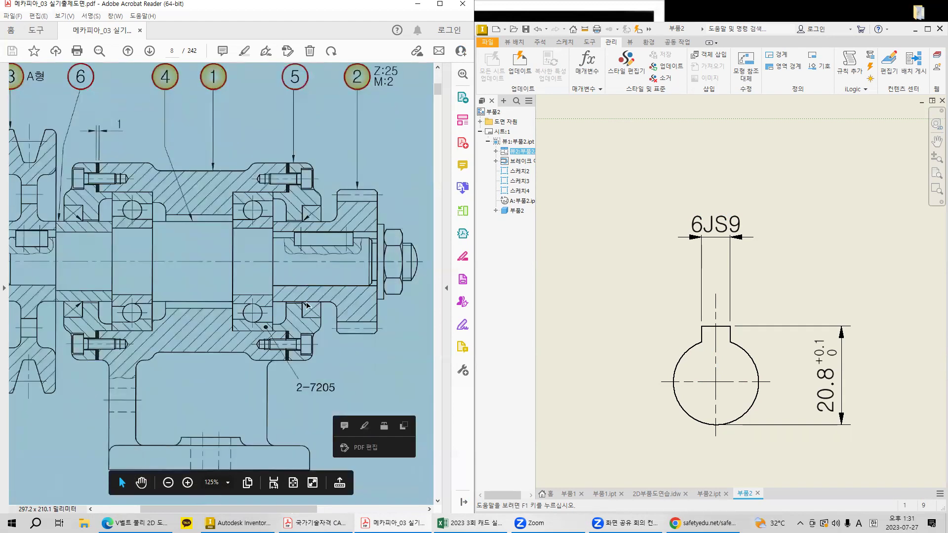
scroll(305, 303, "down", 6)
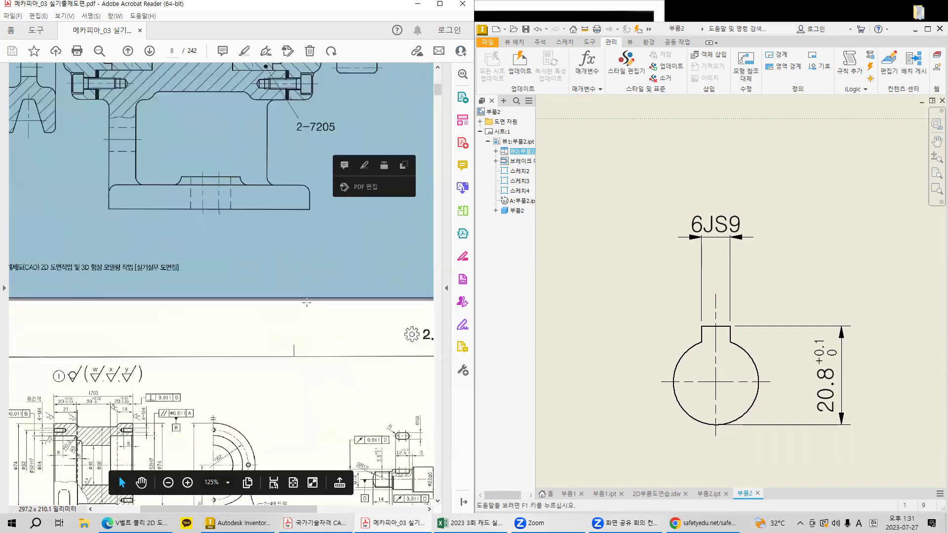
scroll(307, 302, "down", 3)
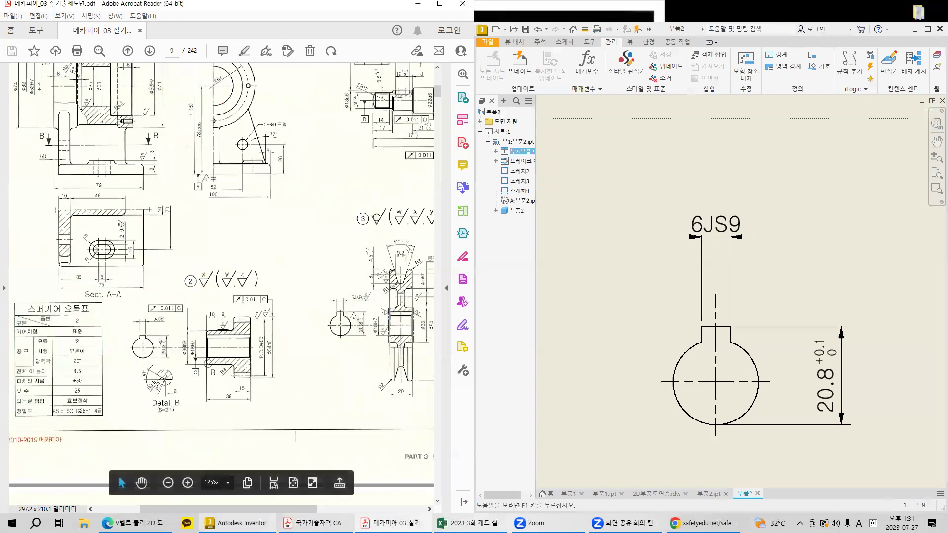
left_click_drag(259, 509, 215, 511)
scroll(282, 389, "up", 1, "ctrl")
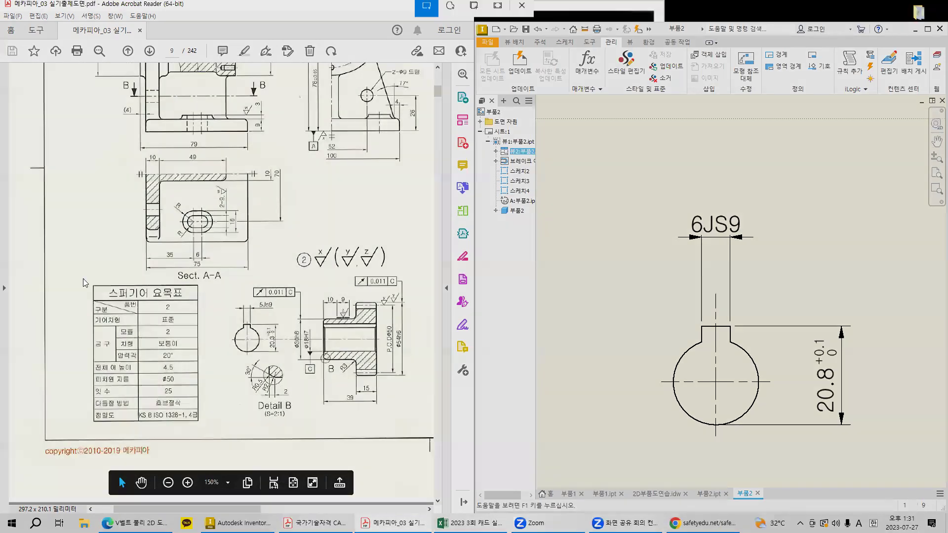
left_click_drag(83, 279, 216, 433)
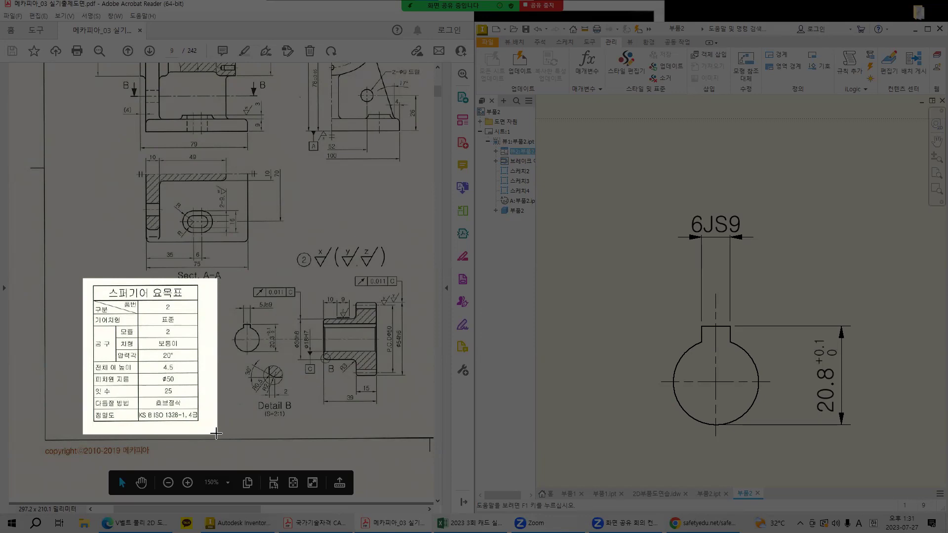
- Switch to the KS machine drafting standard PDF, maximize its window and go to the gear specification tables on page 31
left_click_drag(216, 433, 217, 434)
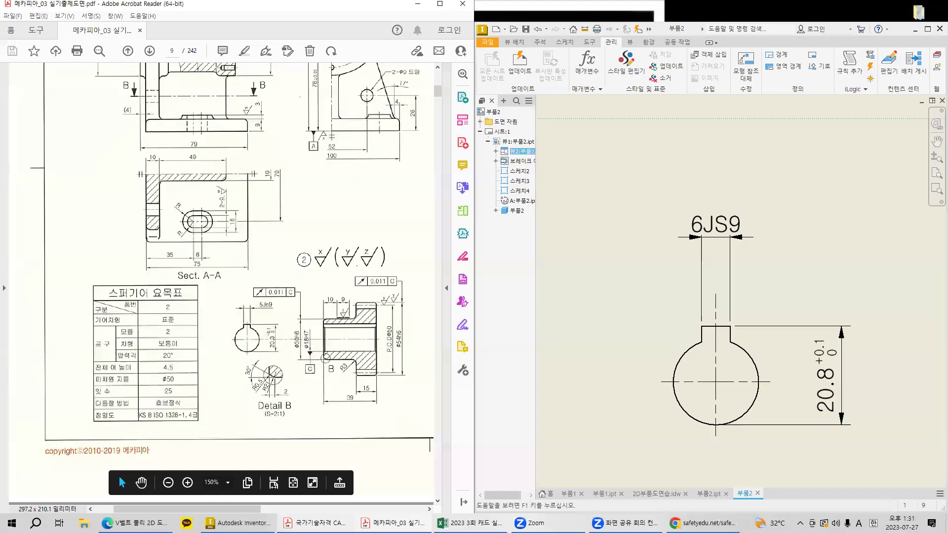
key("alt+Tab")
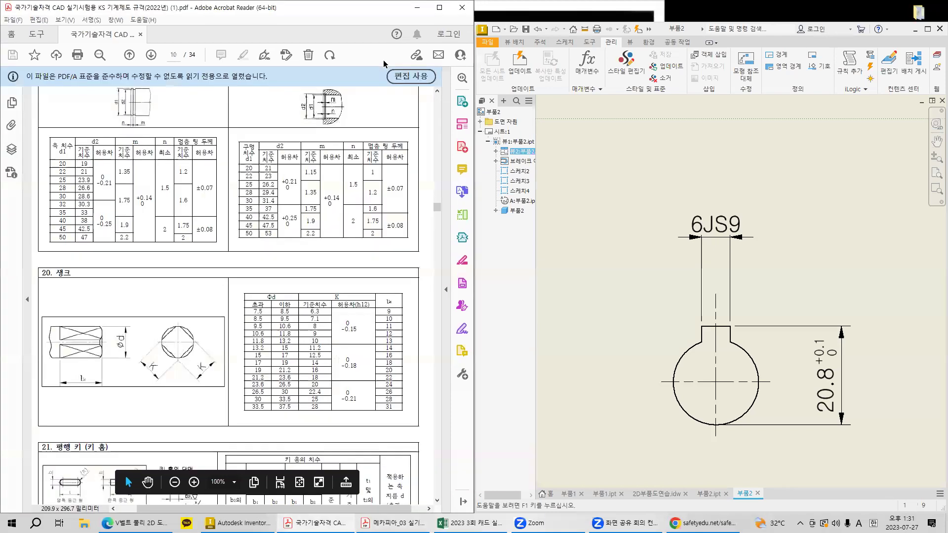
left_click_drag(371, 8, 548, 161)
left_click(616, 157)
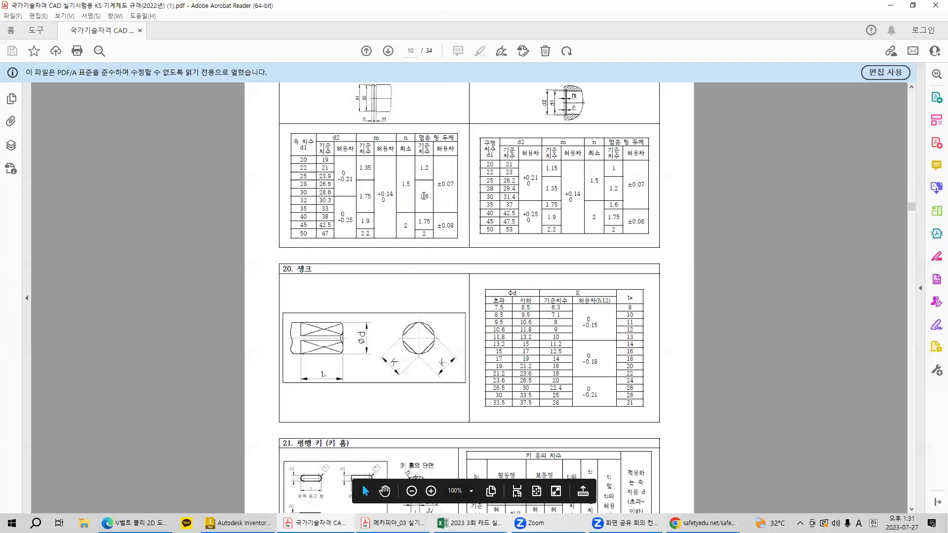
left_click_drag(911, 207, 912, 459)
scroll(636, 340, "up", 5)
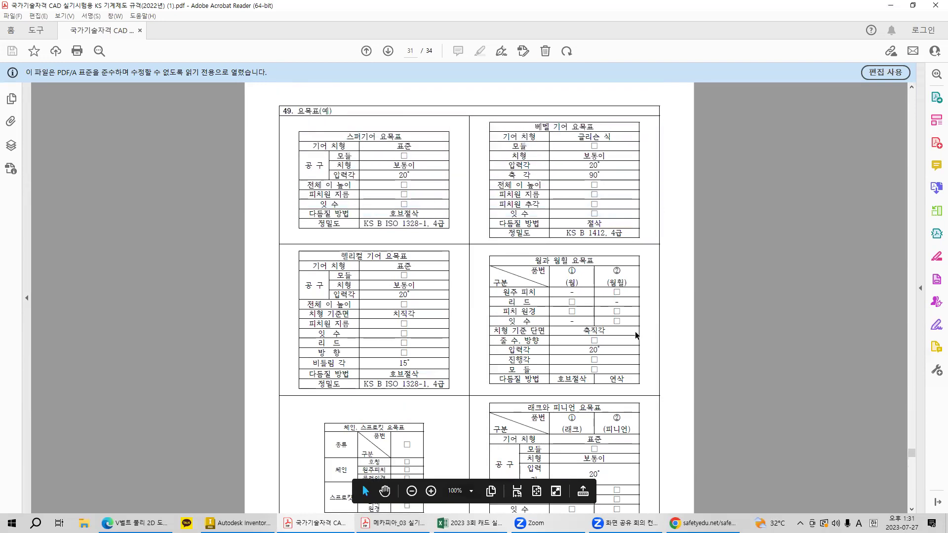
- Examine the heading "49. 요목표(예)" and the 스퍼기어 요목표 below it, framing the table and enlarging its module (모듈) row
left_click_drag(286, 112, 345, 112)
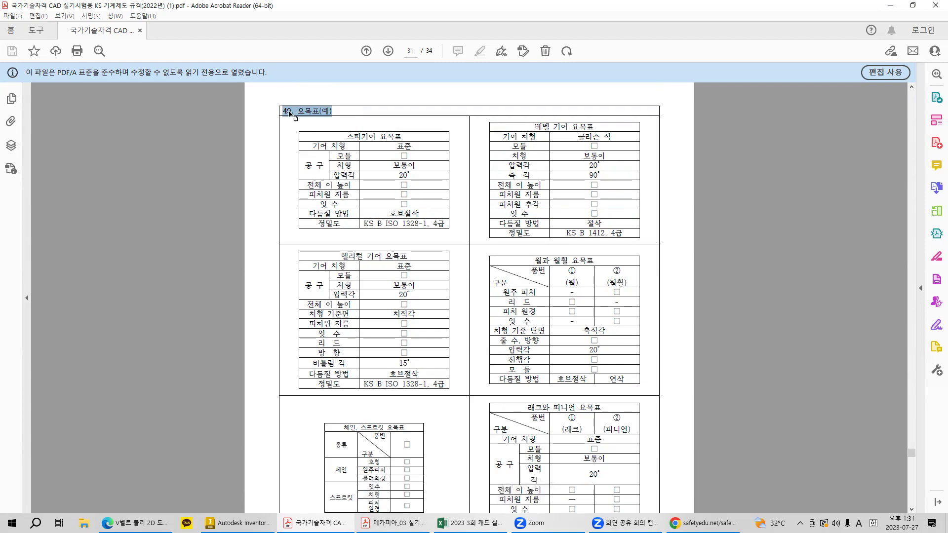
key("super+shift+s")
left_click_drag(277, 109, 455, 237)
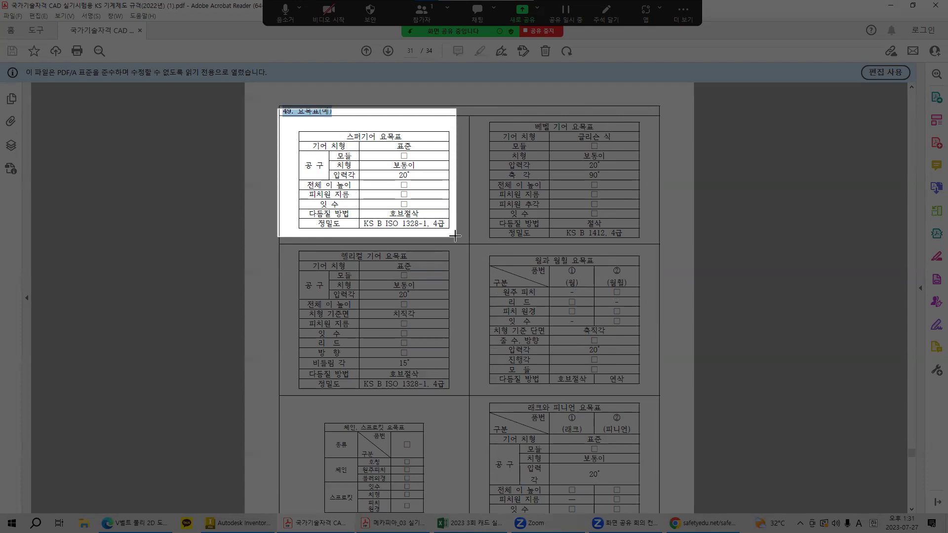
left_click_drag(455, 236, 455, 237)
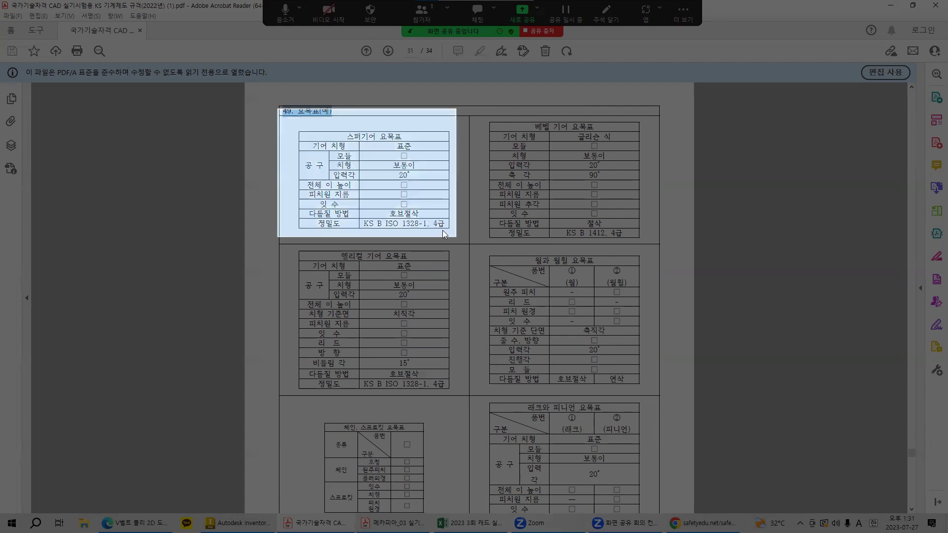
scroll(408, 184, "up", 3, "ctrl")
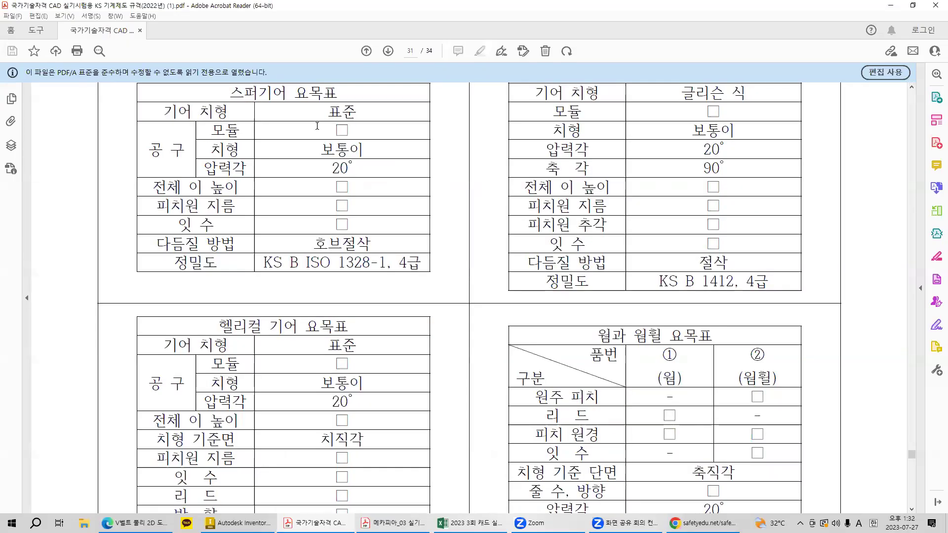
double_click(332, 122)
left_click(331, 130)
- Switch to the exercise drawings PDF and mark the tooth-count note beside balloon 2 in the page 8 assembly drawing
left_click(394, 523)
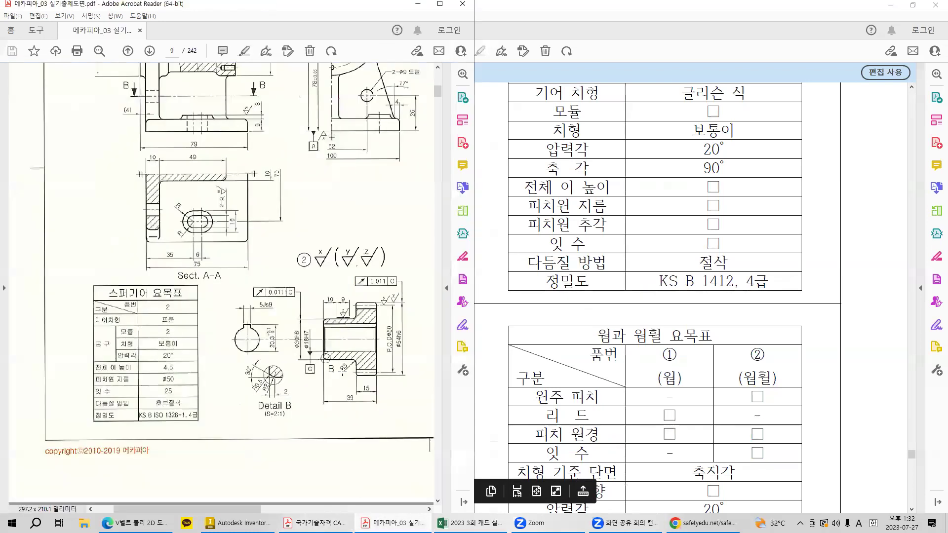
scroll(342, 372, "up", 15)
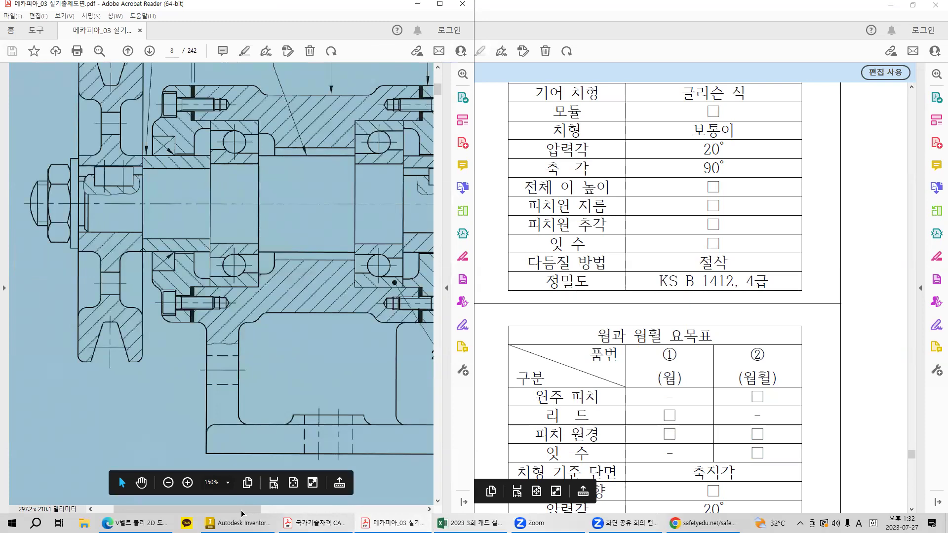
left_click_drag(242, 509, 302, 506)
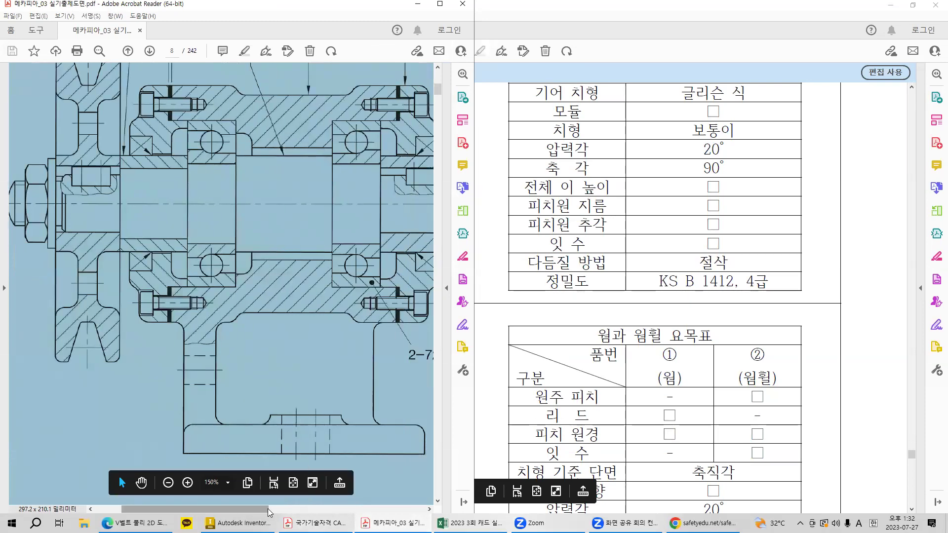
left_click_drag(269, 512, 332, 511)
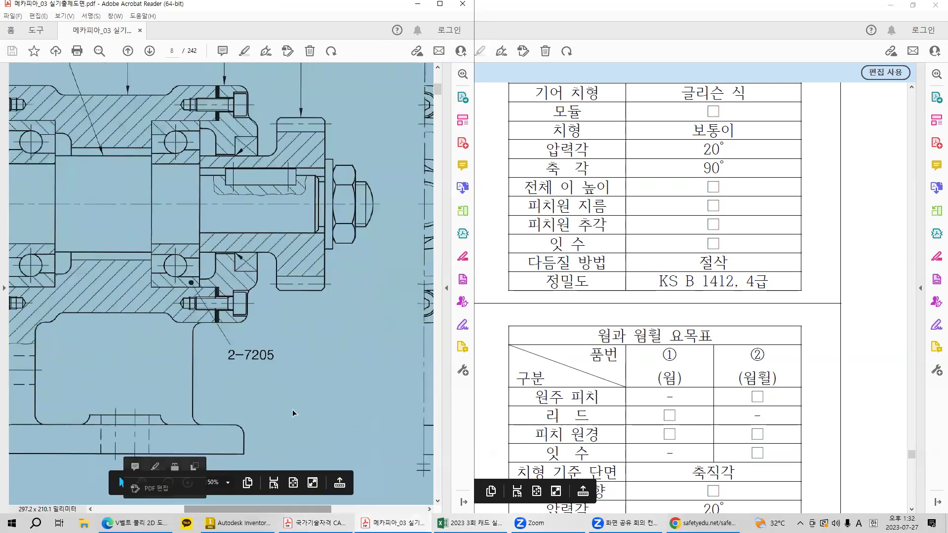
scroll(292, 413, "up", 3)
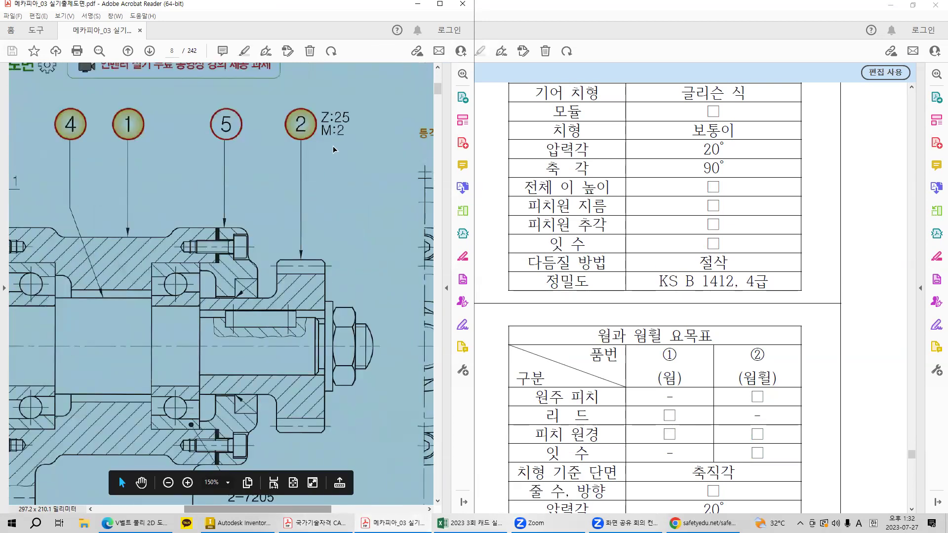
left_click(333, 149)
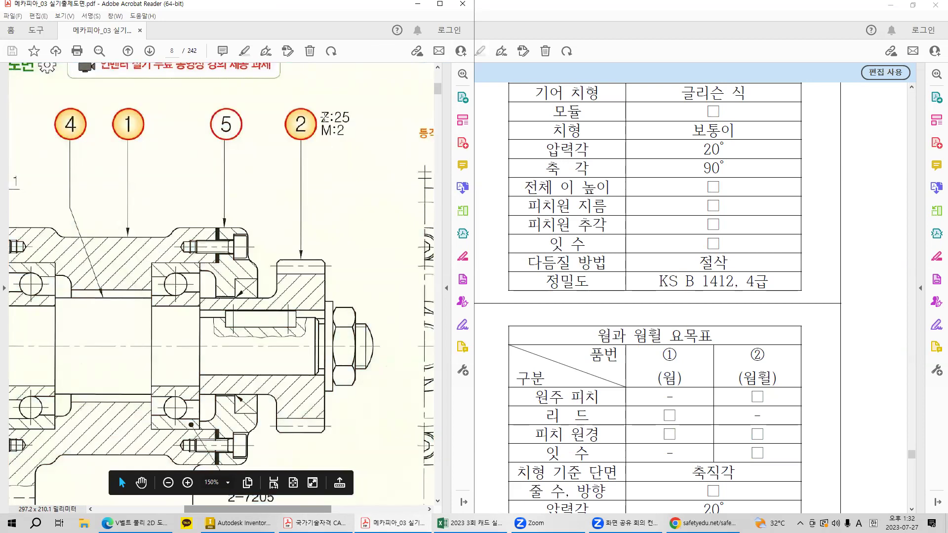
left_click_drag(309, 107, 355, 126)
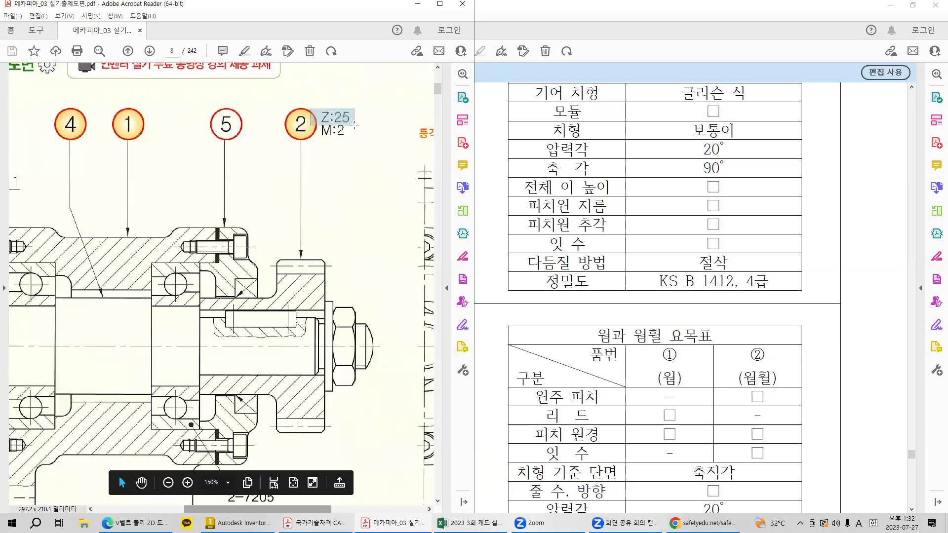
left_click(346, 215)
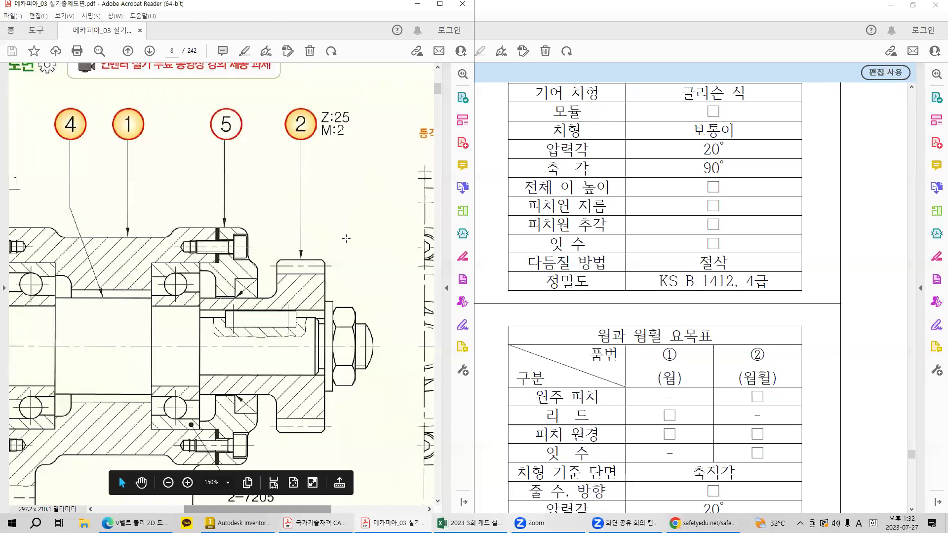
left_click_drag(310, 107, 353, 125)
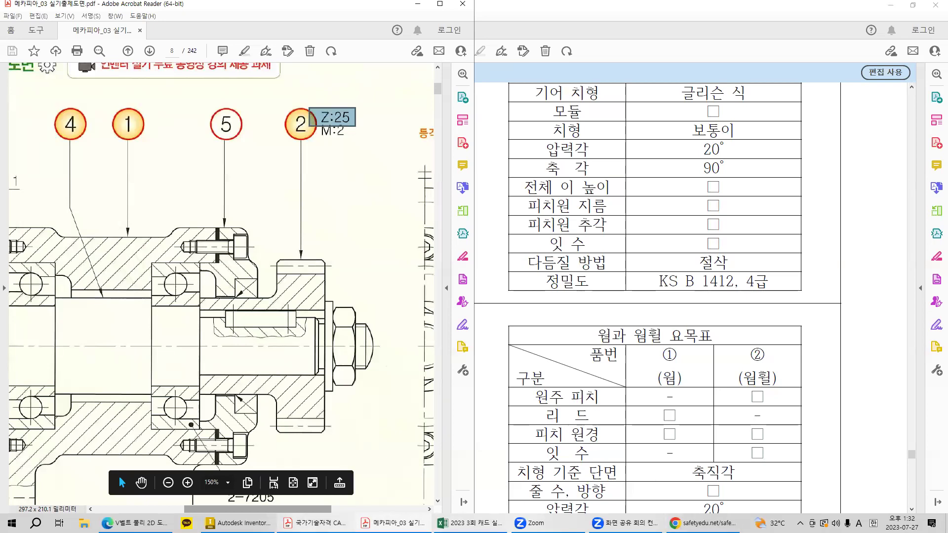
- Return to the KS standard PDF and highlight the blank 모듈 and 전체 이 높이 values in the spur gear table
left_click(316, 523)
left_click_drag(334, 129, 352, 129)
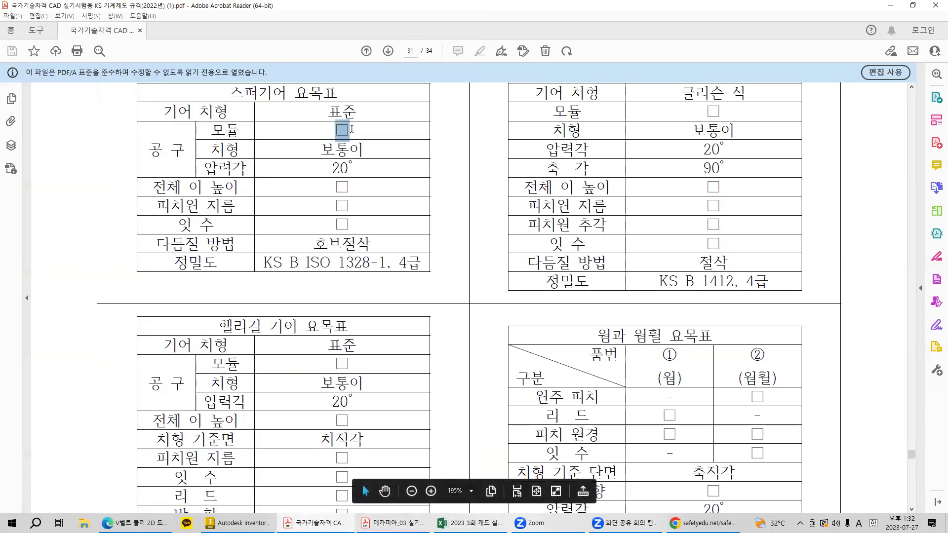
scroll(352, 129, "up", 1)
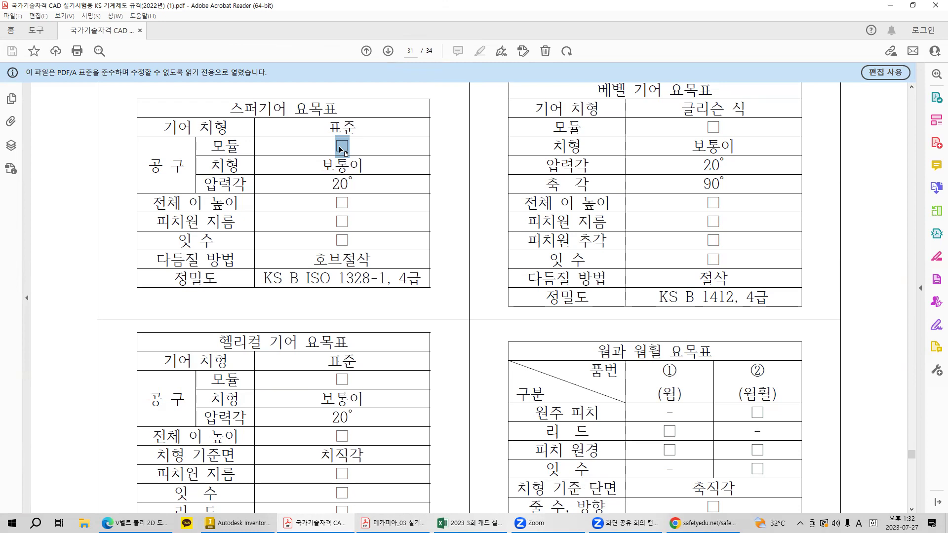
left_click(346, 201)
mouse_move(351, 203)
left_mouse_down()
mouse_move(335, 203)
mouse_move(349, 203)
left_mouse_up()
left_click(334, 204)
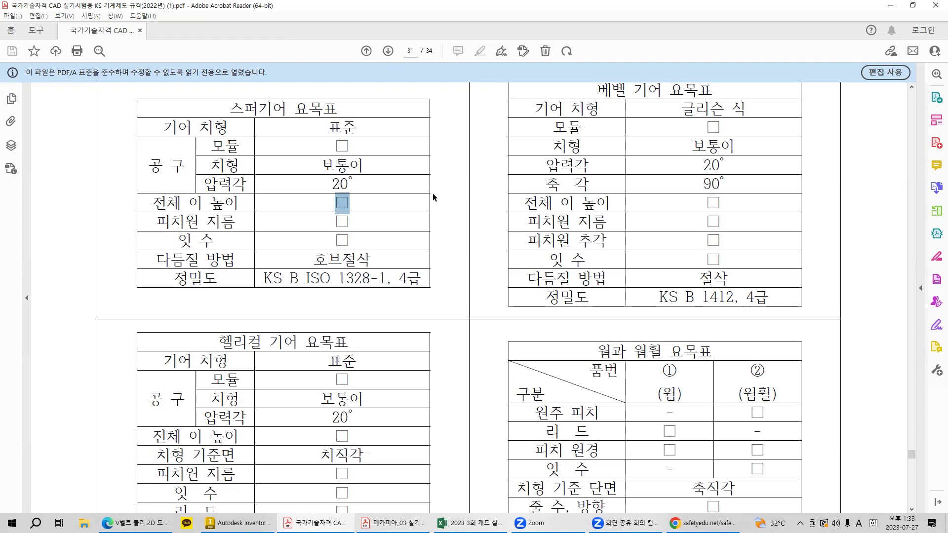
left_click(329, 201)
double_click(335, 201)
- Highlight the 피치원 지름 label and its blank value, and the 잇 수 label, in the spur gear table
triple_click(220, 225)
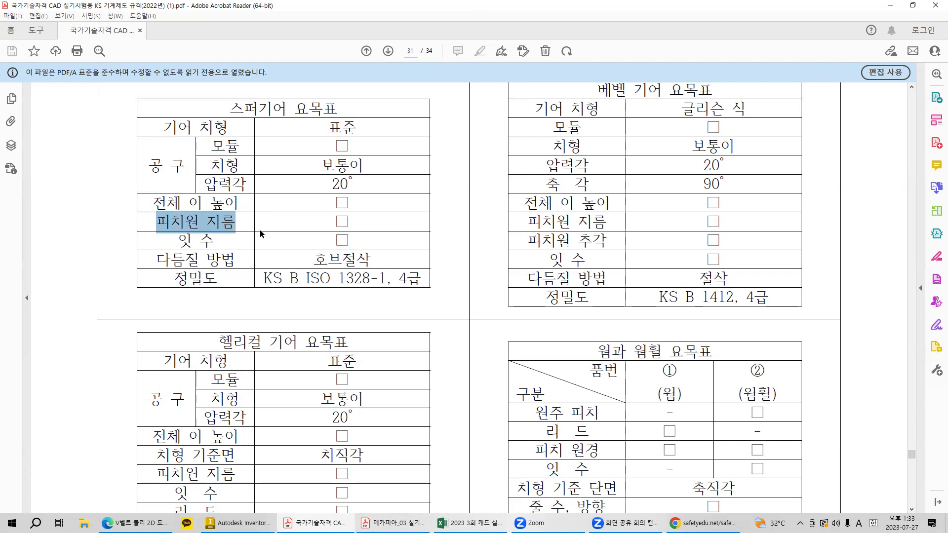
left_click_drag(326, 223, 351, 220)
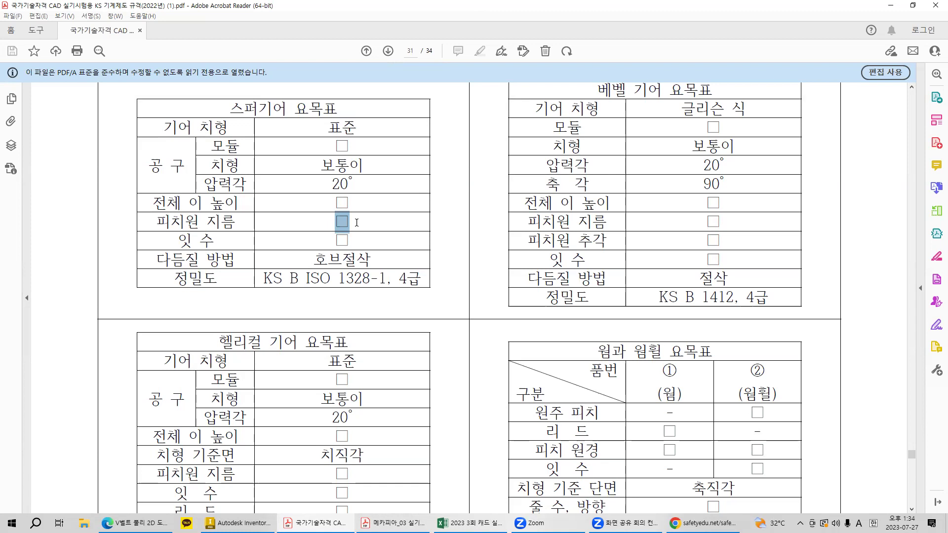
left_click(329, 221)
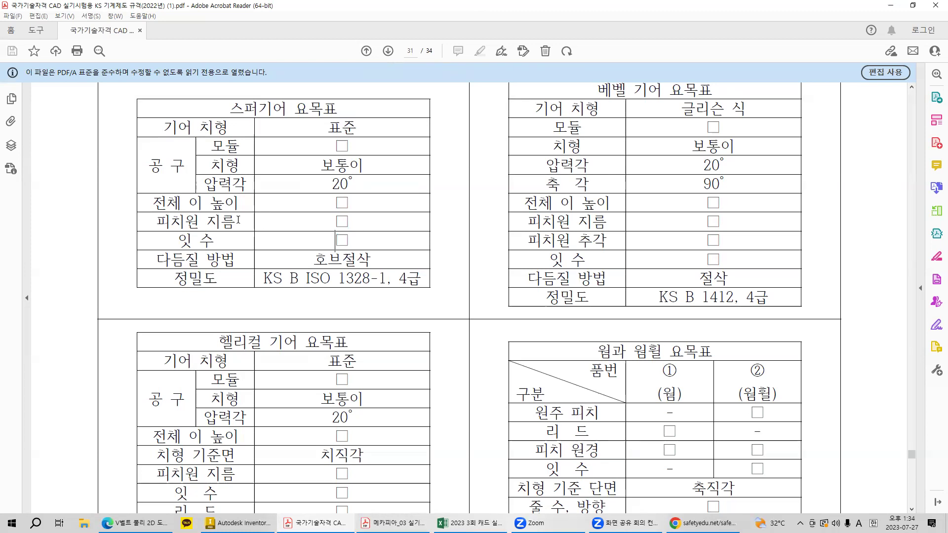
triple_click(181, 223)
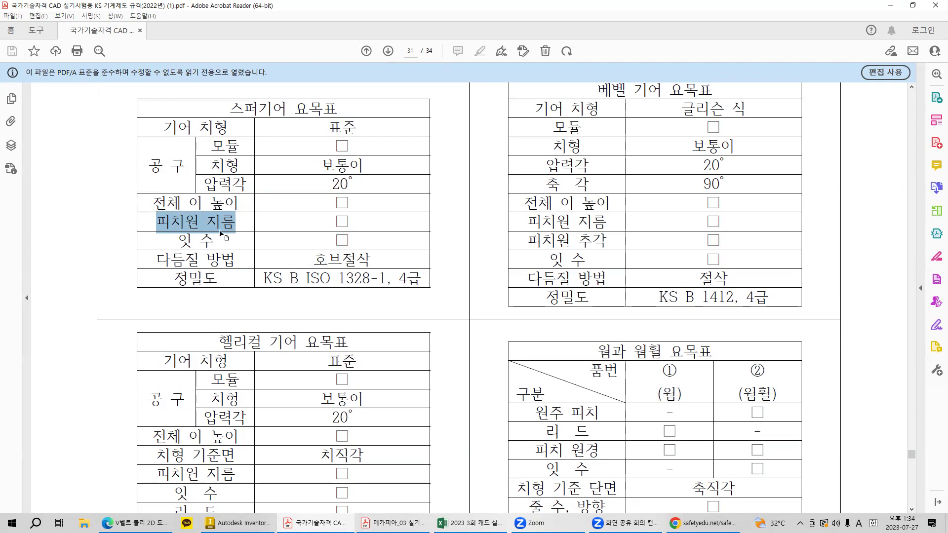
left_click_drag(178, 241, 210, 241)
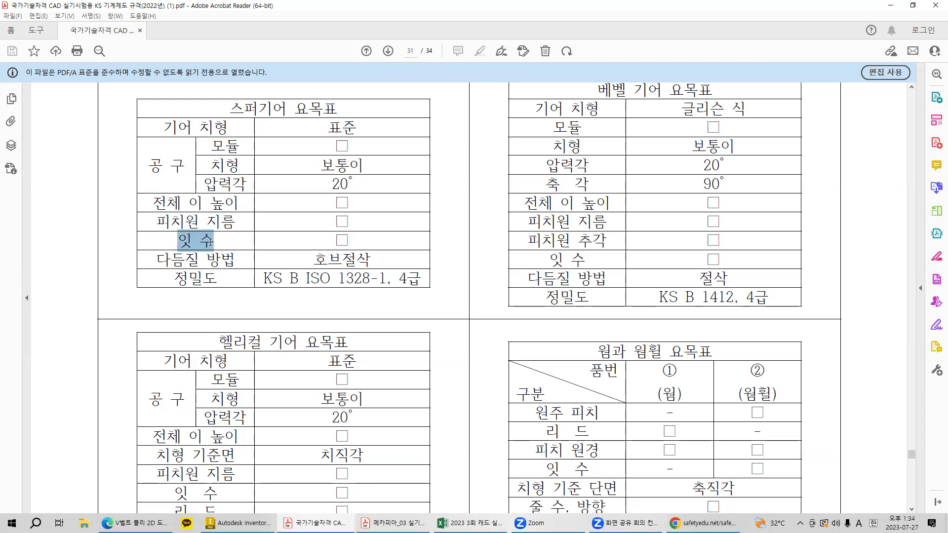
left_click(268, 232)
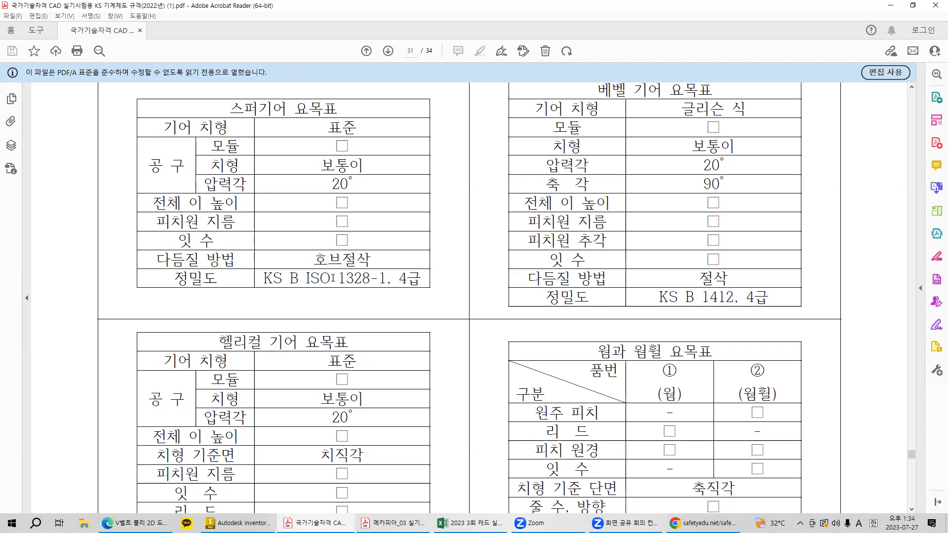
- Frame the whole 스퍼기어 요목표 with the screen snipping overlay to review its layout
key("super+shift+s")
left_click_drag(134, 99, 433, 292)
key("super+shift+s")
left_click_drag(138, 98, 154, 288)
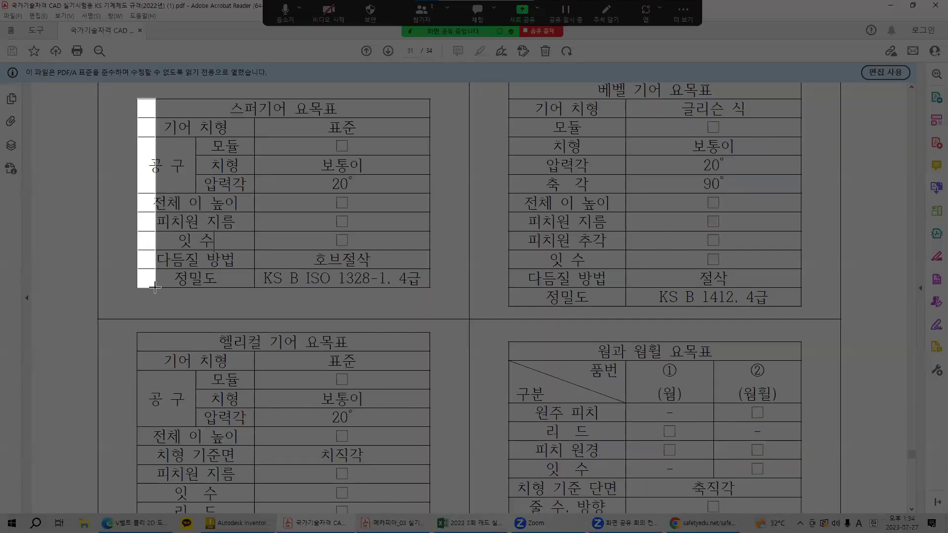
left_click_drag(155, 288, 420, 284)
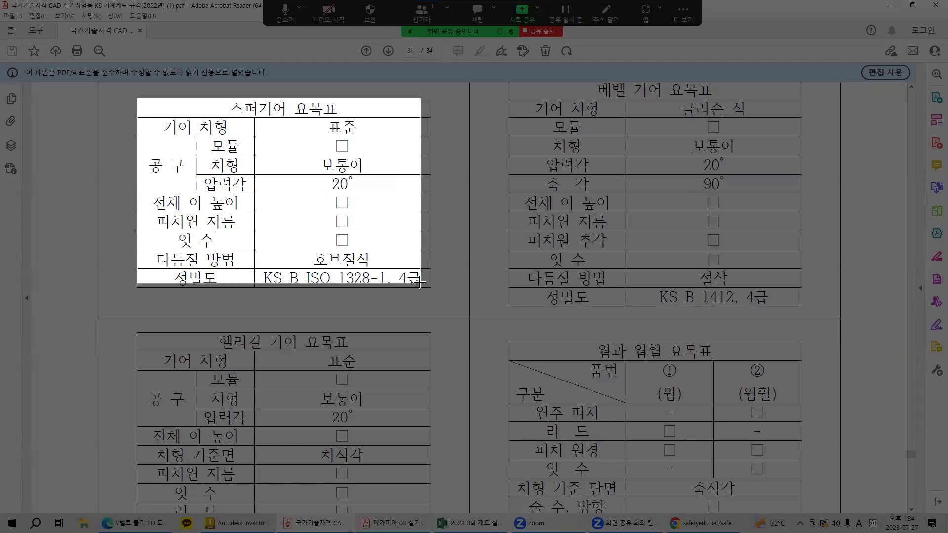
left_click_drag(420, 283, 420, 284)
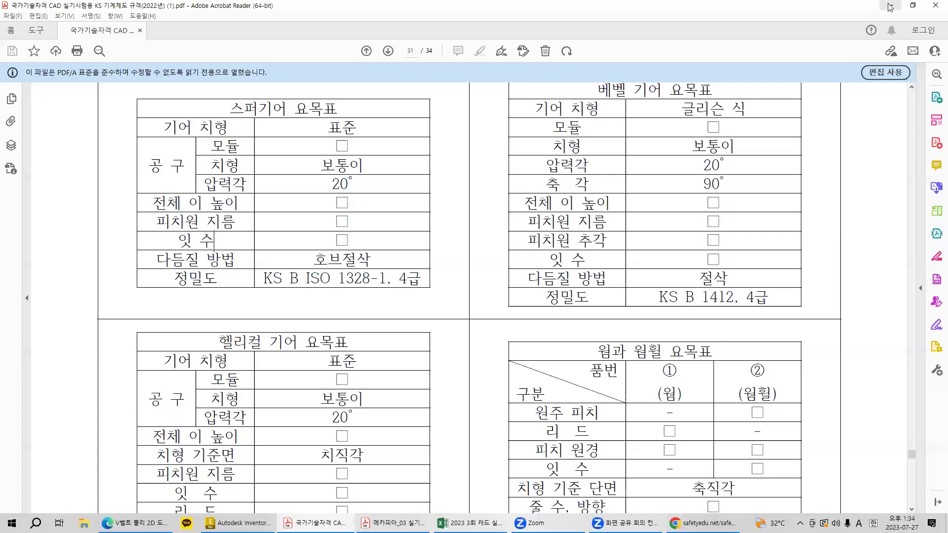
- Minimize the KS standard PDF and select the area around gear part 2 and the shaft end in the assembly drawing
left_click(890, 6)
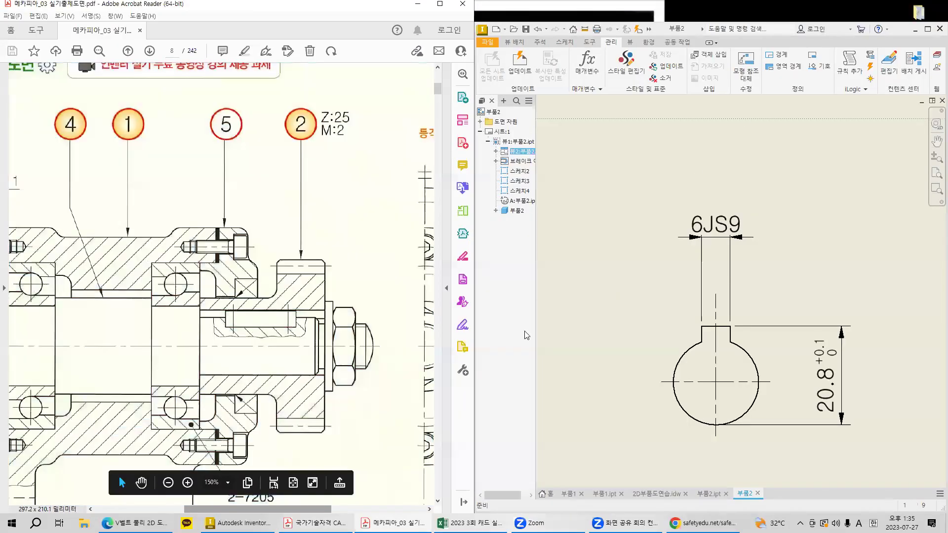
left_click_drag(176, 226, 363, 456)
left_click(375, 318)
- Switch to Inventor, detach its window from its current placement and snap it to the right half of the screen
left_click(697, 146)
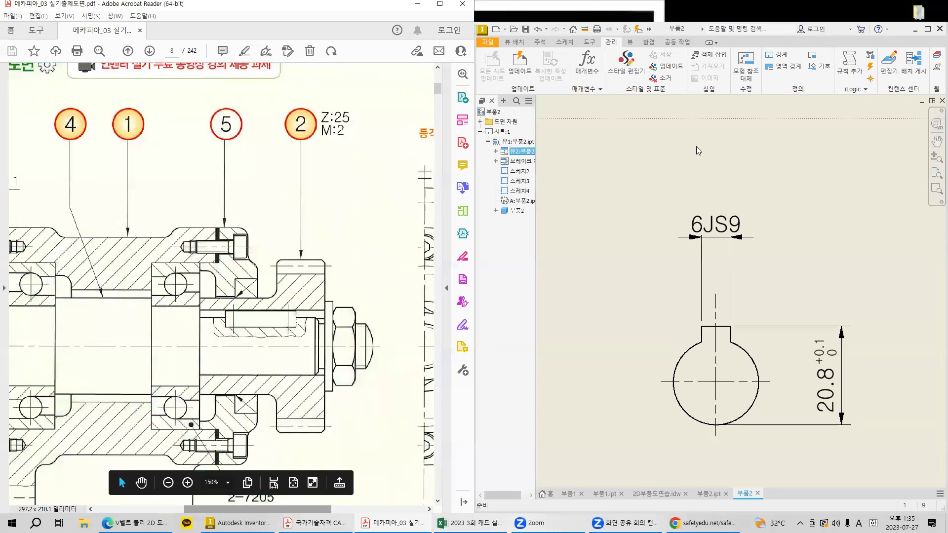
left_click(810, 7)
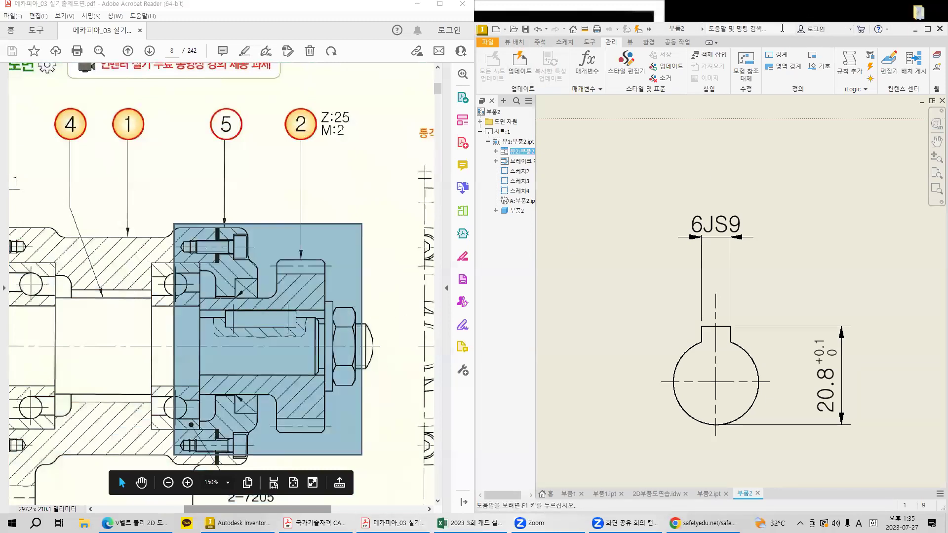
left_click(783, 28)
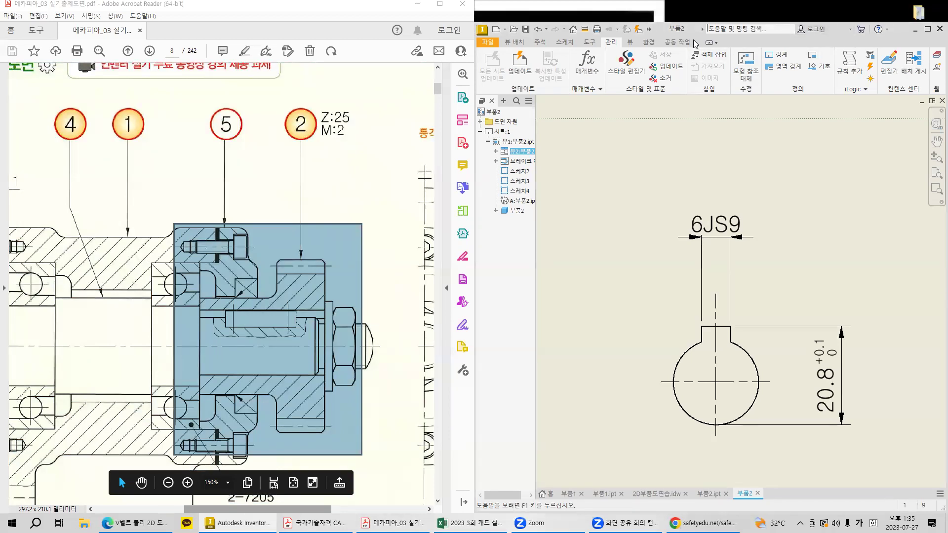
left_click_drag(907, 28, 905, 49)
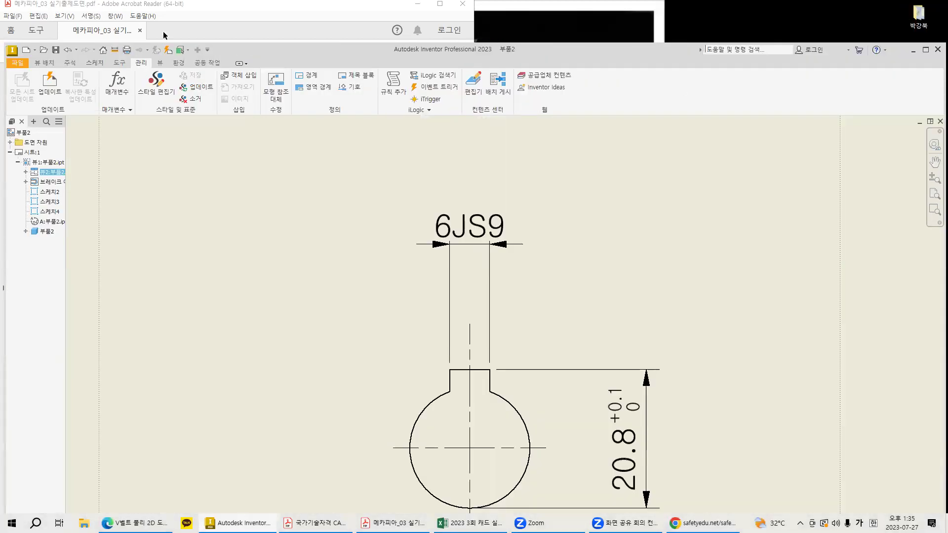
key("super+Right")
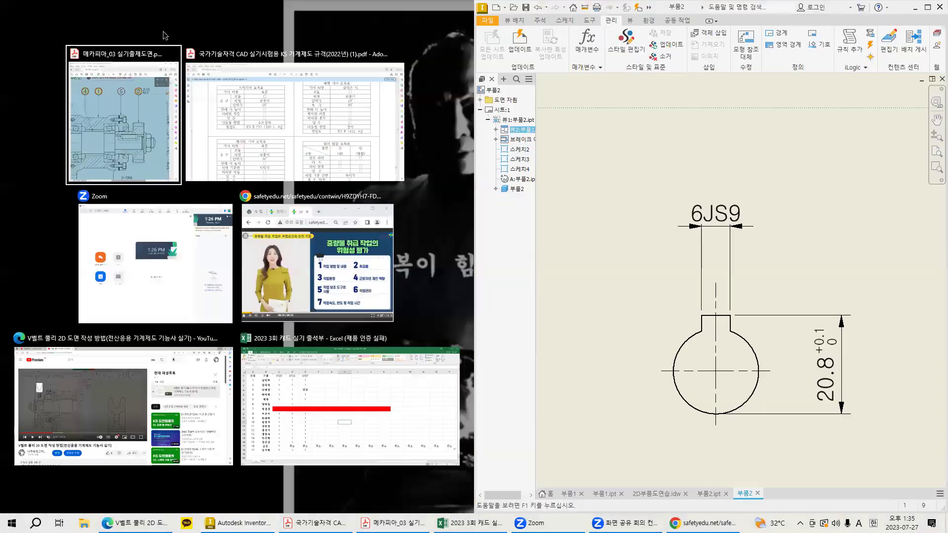
- Place the assembly drawing PDF beside the Inventor window in a split view and clear the drawing's selection highlight
key("Return")
left_click(695, 152)
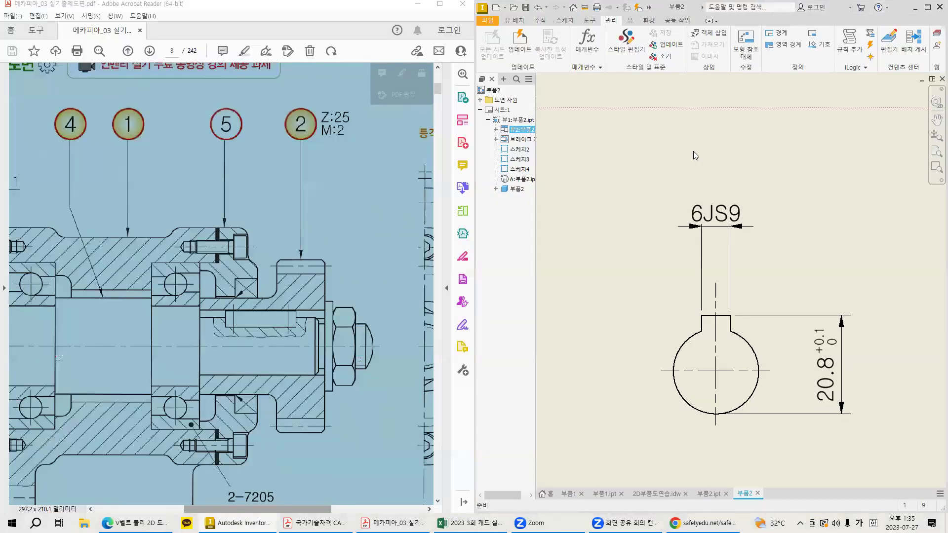
left_click(264, 227)
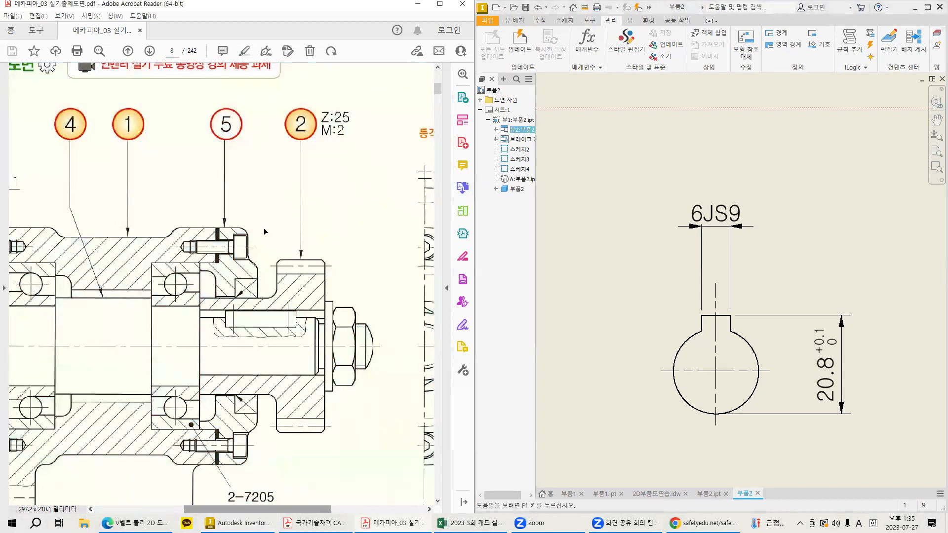
- Create a new assembly file from the metric Standard (mm).iam template
left_click(488, 19)
left_click(488, 20)
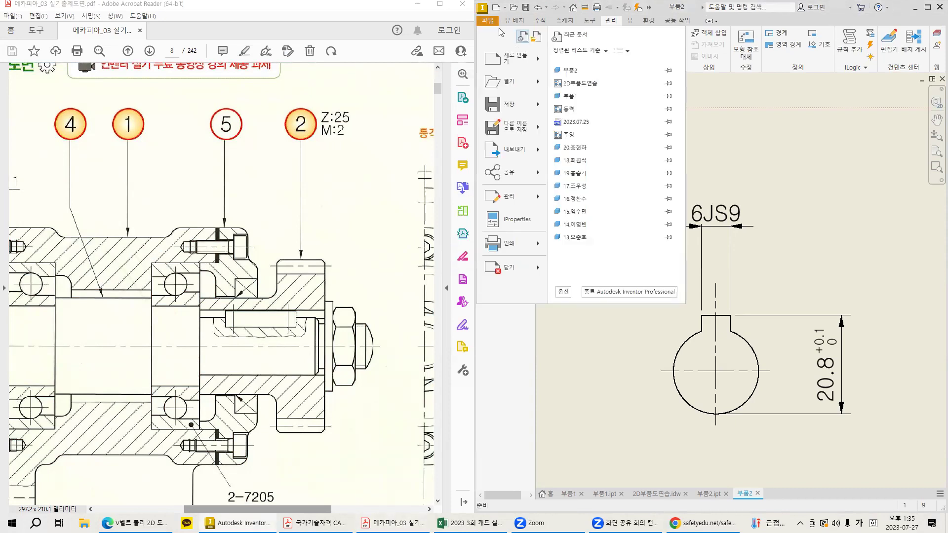
left_click(514, 57)
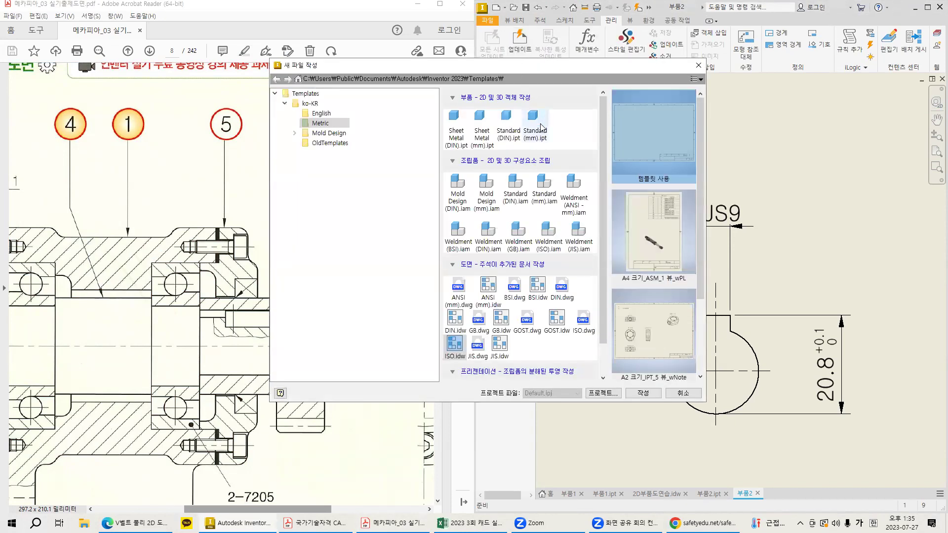
left_click(540, 127)
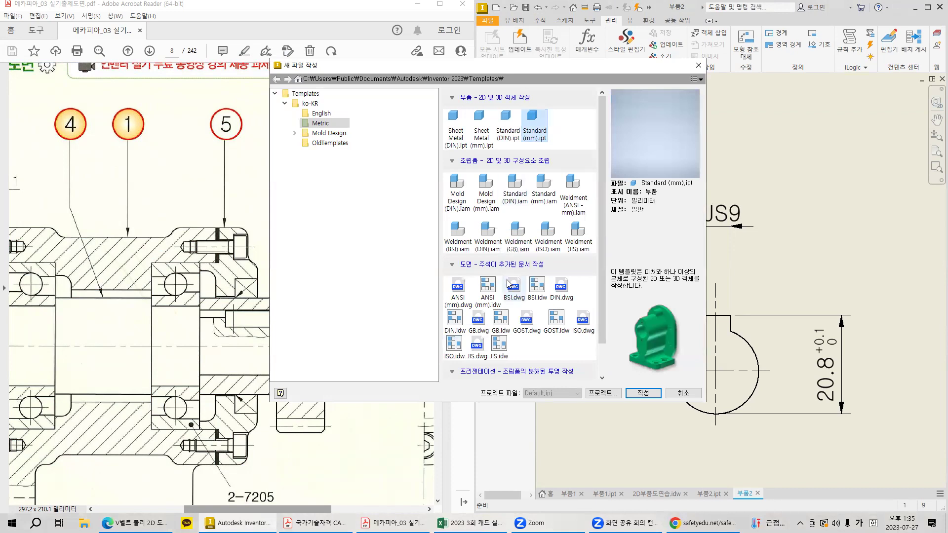
scroll(461, 316, "down", 1)
left_click(455, 314)
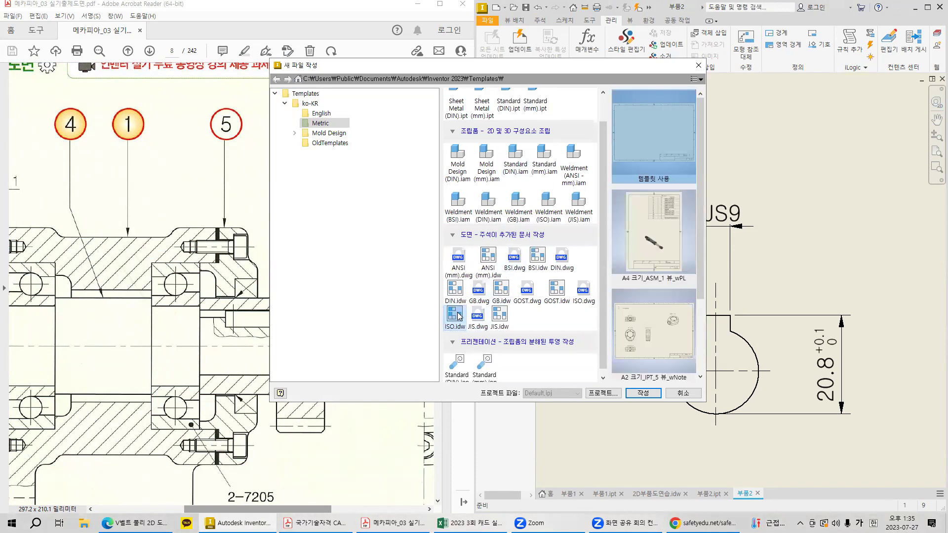
scroll(467, 316, "up", 1)
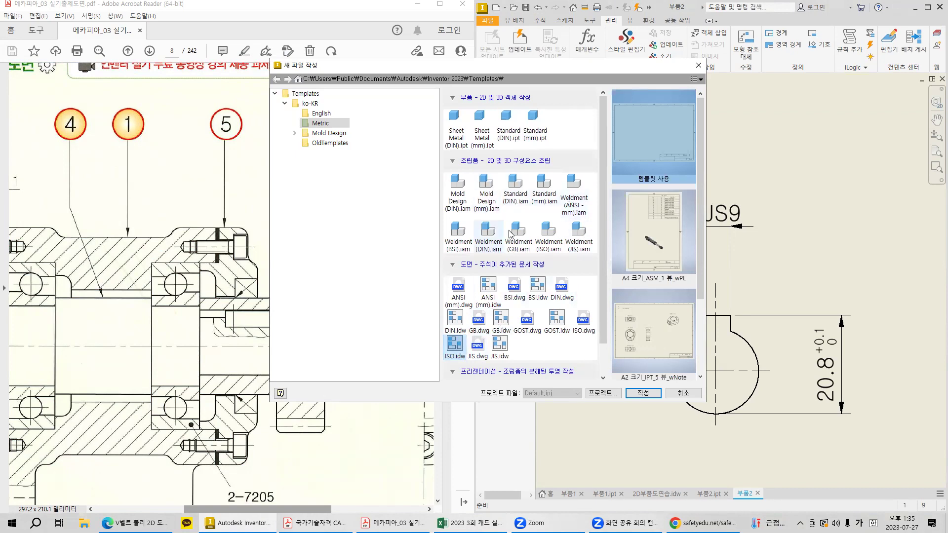
left_click(539, 190)
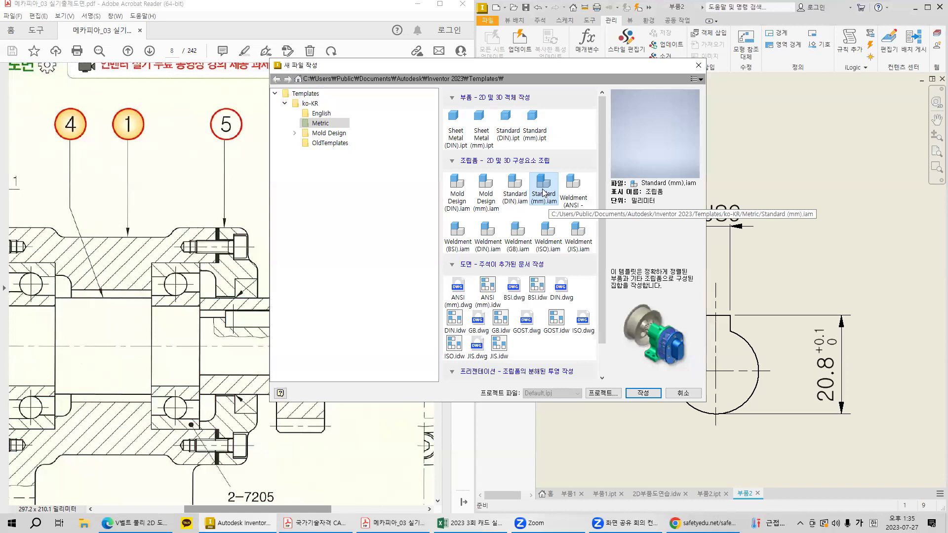
left_click(643, 393)
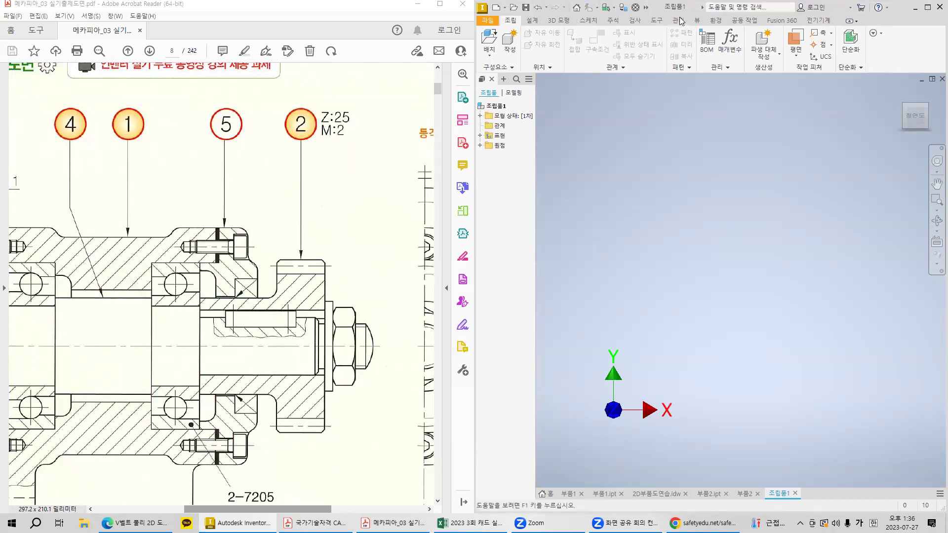
- Start the Spur Gear component generator and save the assembly as 조립품1 in a new folder named 0727
left_click(532, 21)
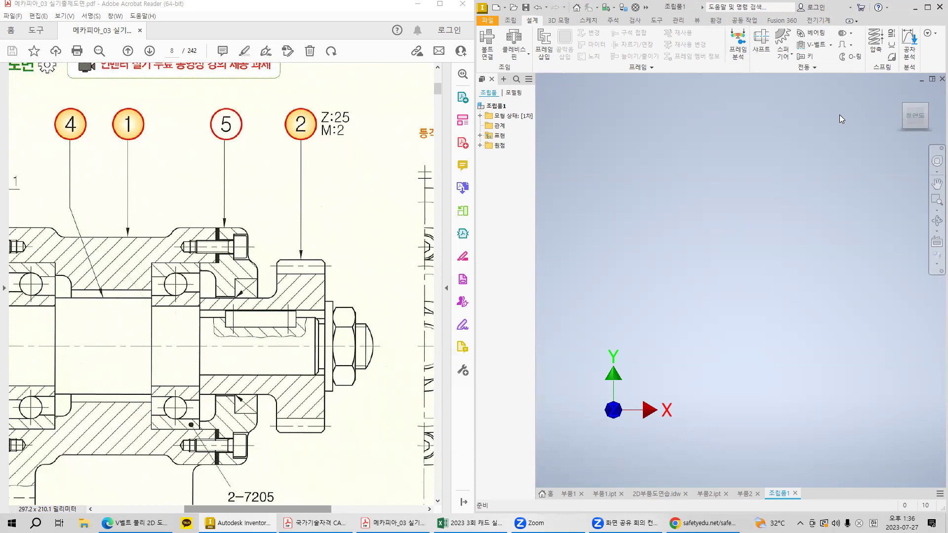
left_click(780, 45)
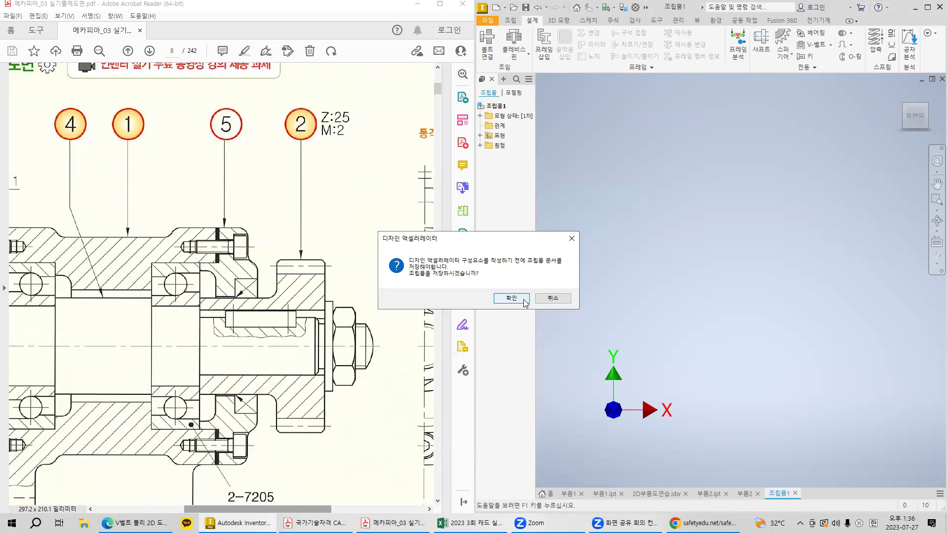
left_click(525, 302)
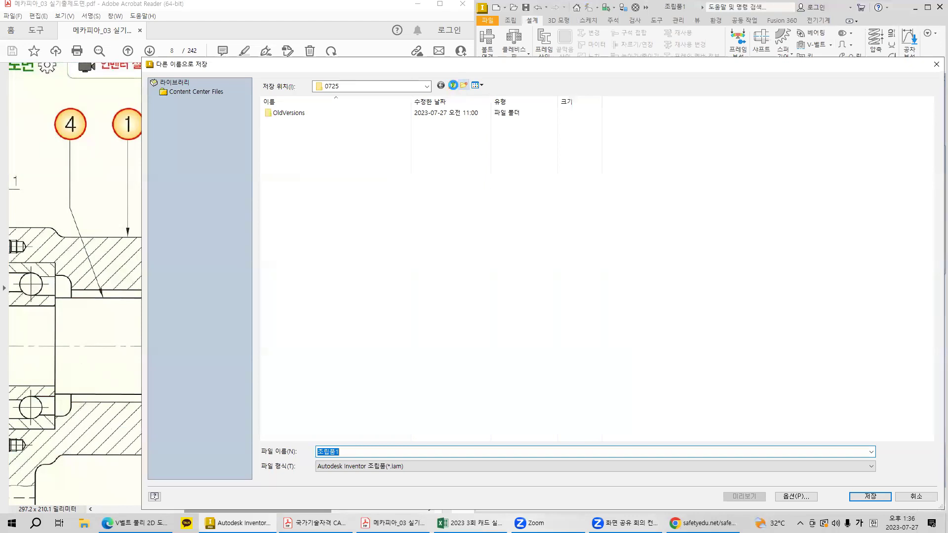
left_click(453, 85)
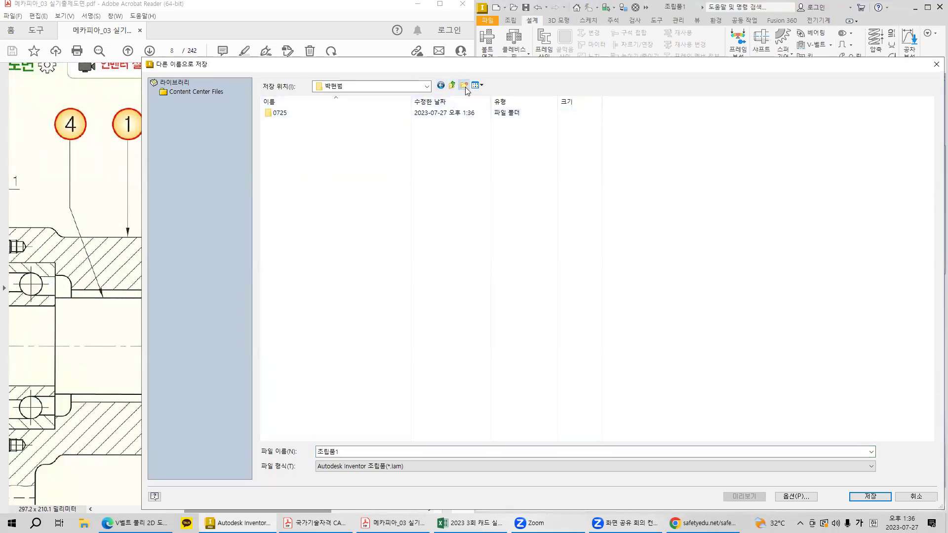
left_click(465, 85)
type("0727")
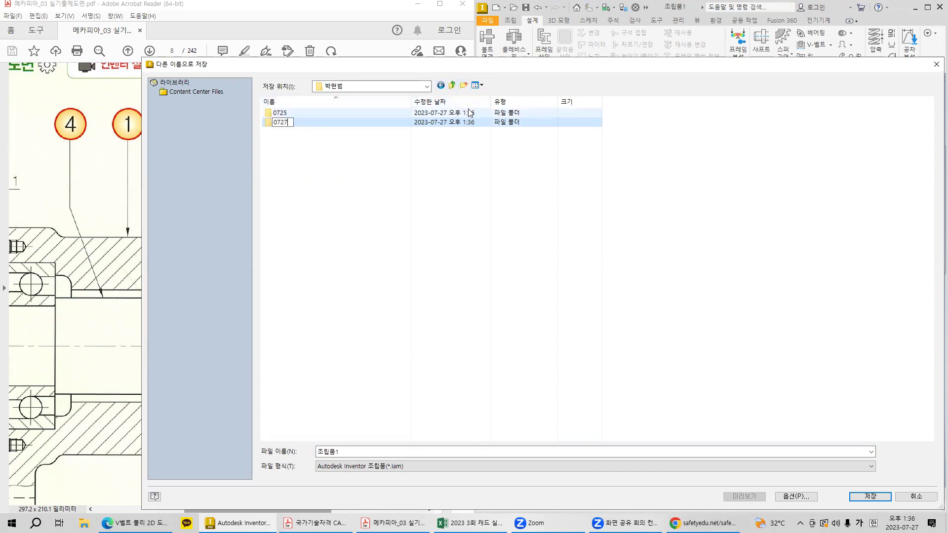
key("Return")
double_click(317, 121)
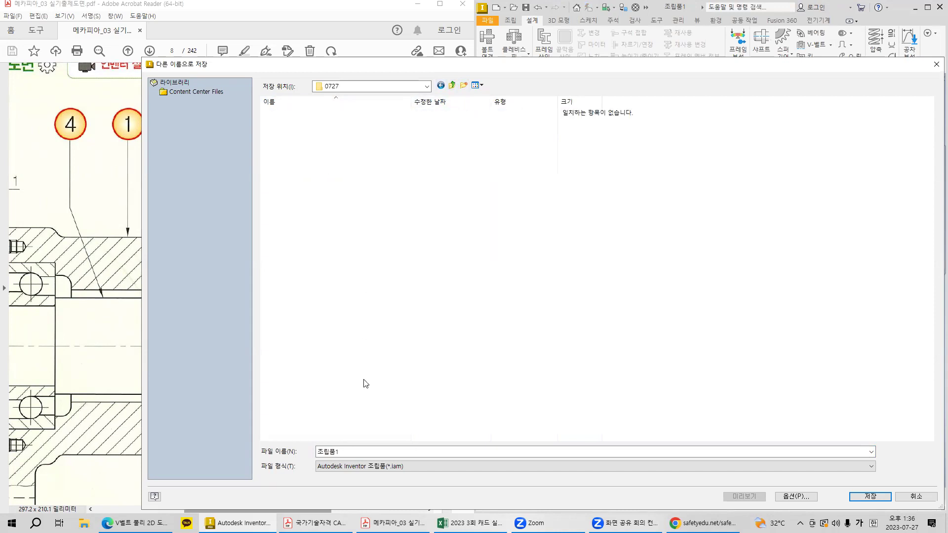
left_click(870, 496)
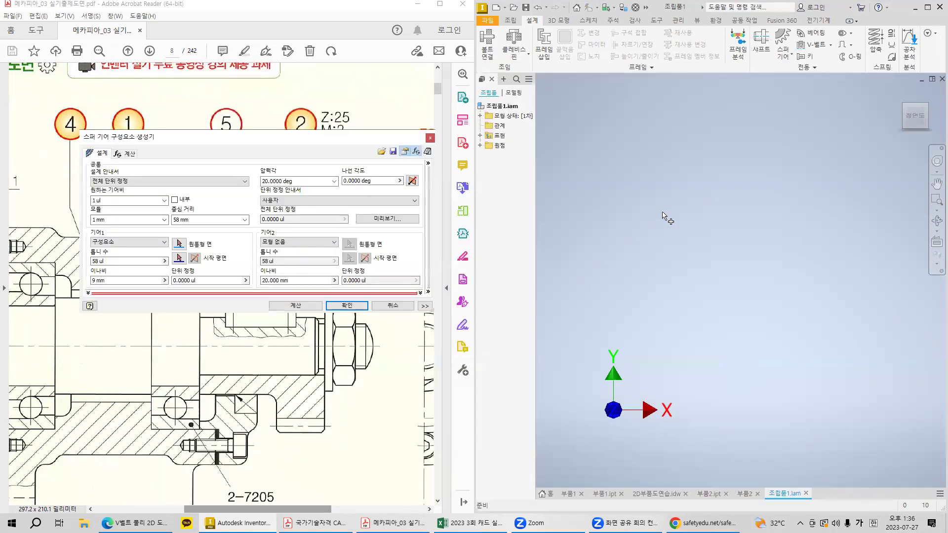
left_click_drag(291, 134, 757, 140)
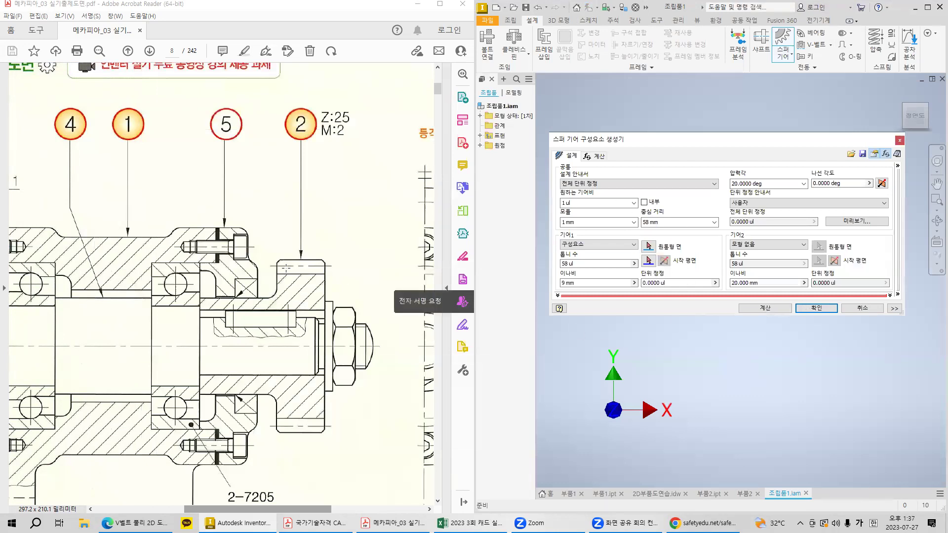
- Try 톱니 수 및 모듈 as the spur gear's design guide and restore 전체 단위 정정
left_click_drag(275, 259, 325, 434)
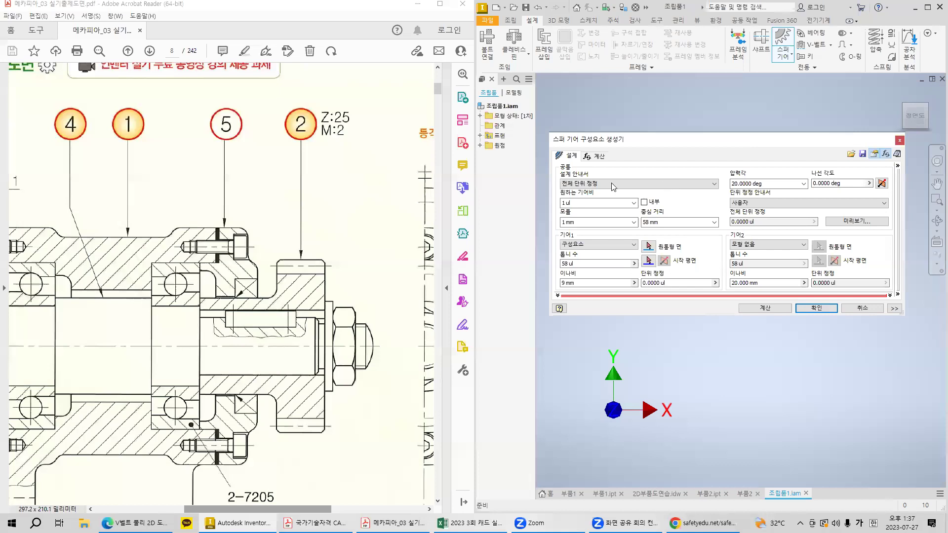
left_click(596, 184)
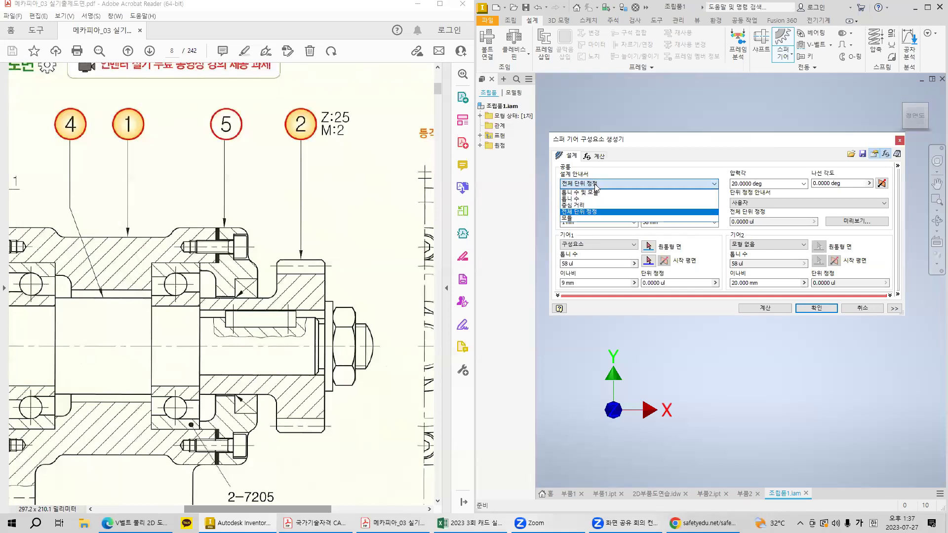
left_click(590, 213)
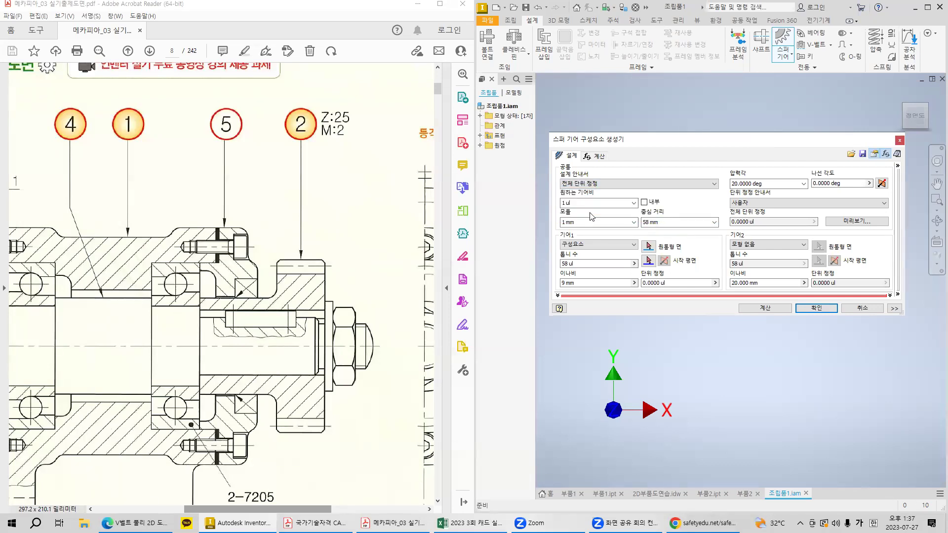
left_click(599, 184)
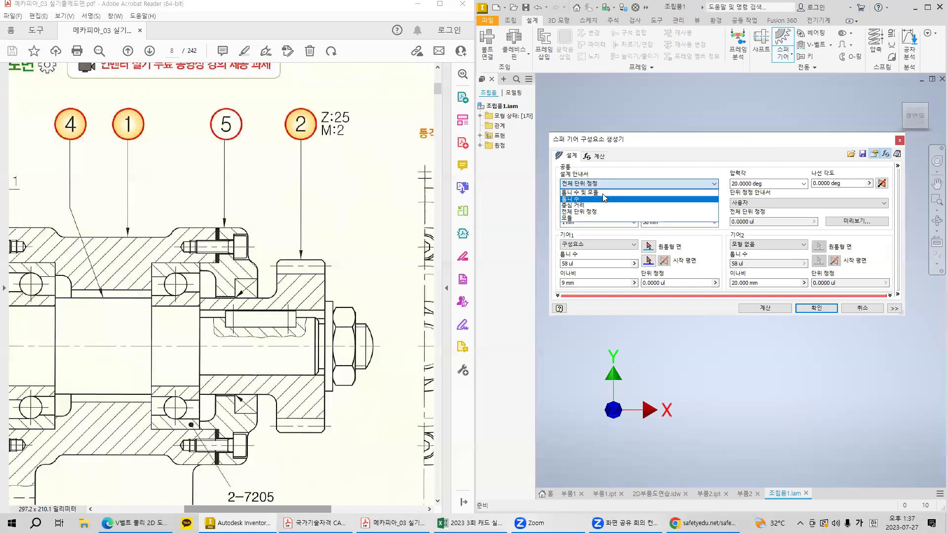
left_click(602, 192)
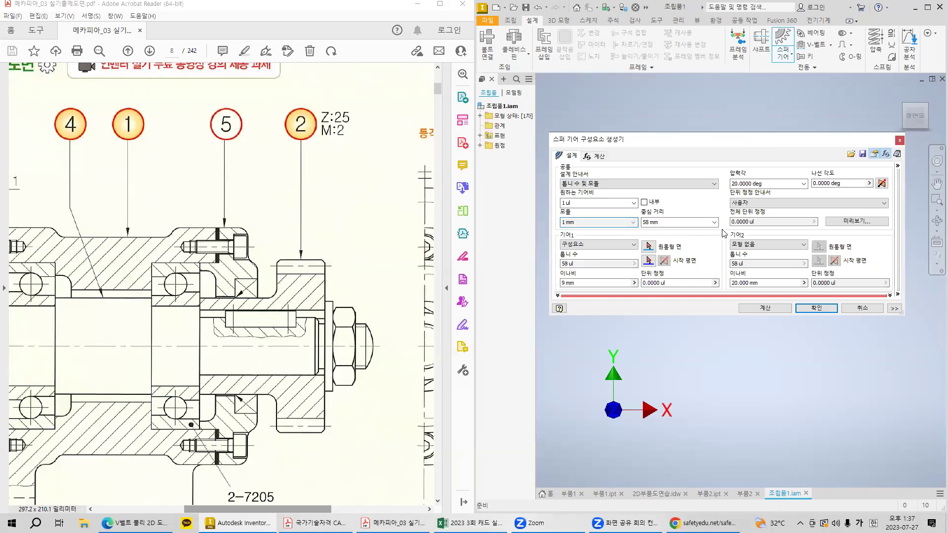
left_click(674, 188)
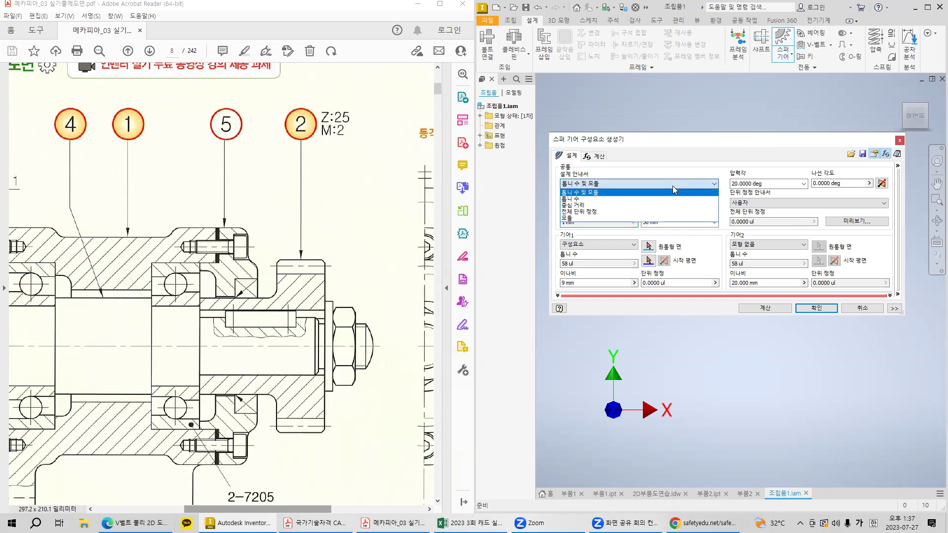
left_click(619, 212)
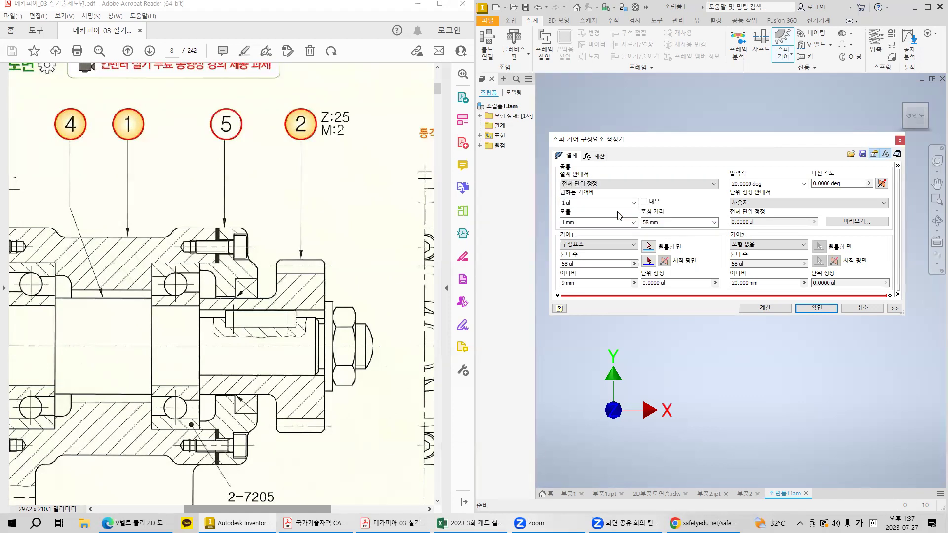
left_click(623, 184)
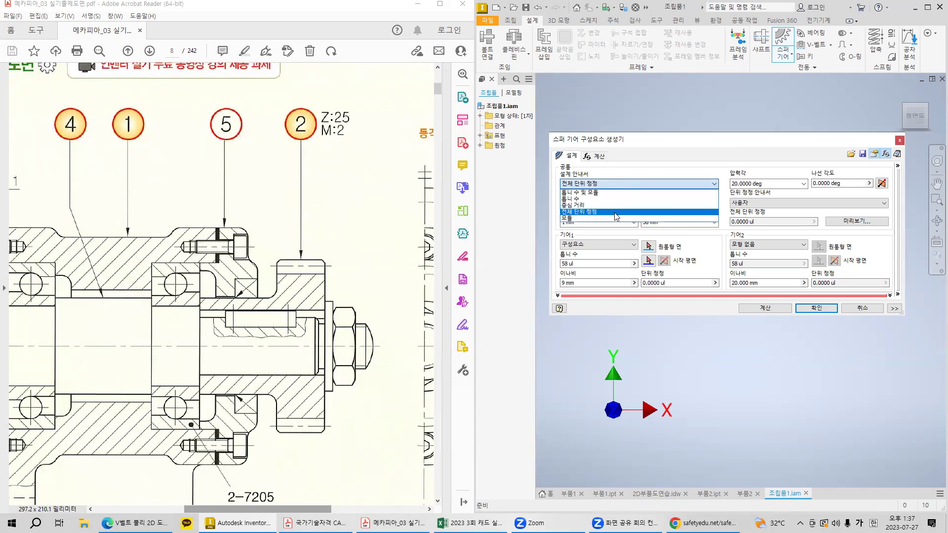
left_click(614, 212)
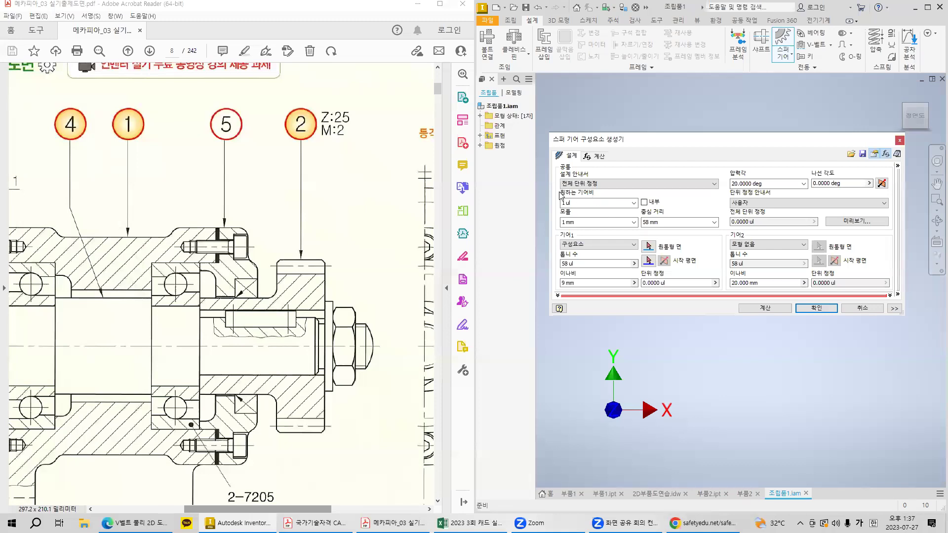
- Enter a desired gear ratio of 1 with 전체 단위 정정 as the design guide and the 내부 option off
key("super+shift+s")
left_click_drag(560, 190, 608, 211)
type("1")
left_click(602, 187)
left_click(610, 201)
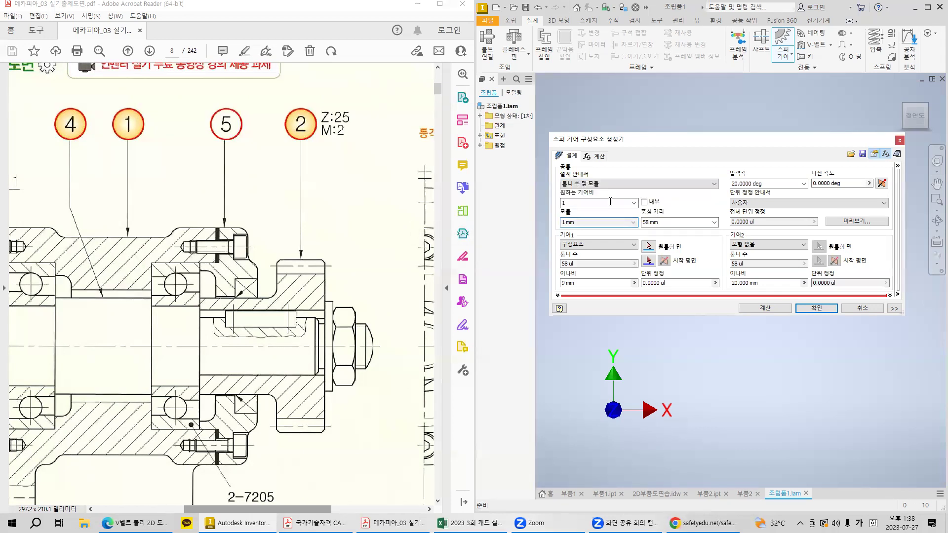
left_click(605, 187)
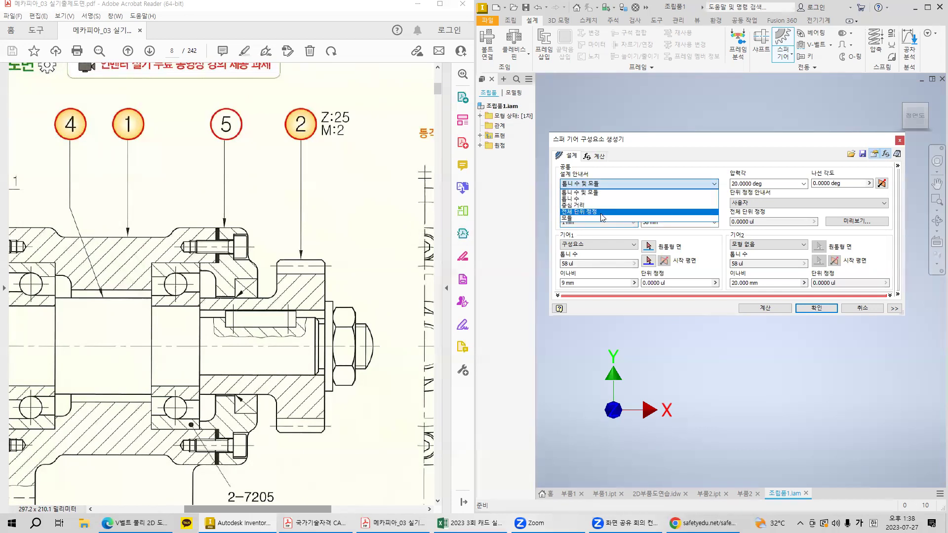
left_click(592, 203)
double_click(593, 203)
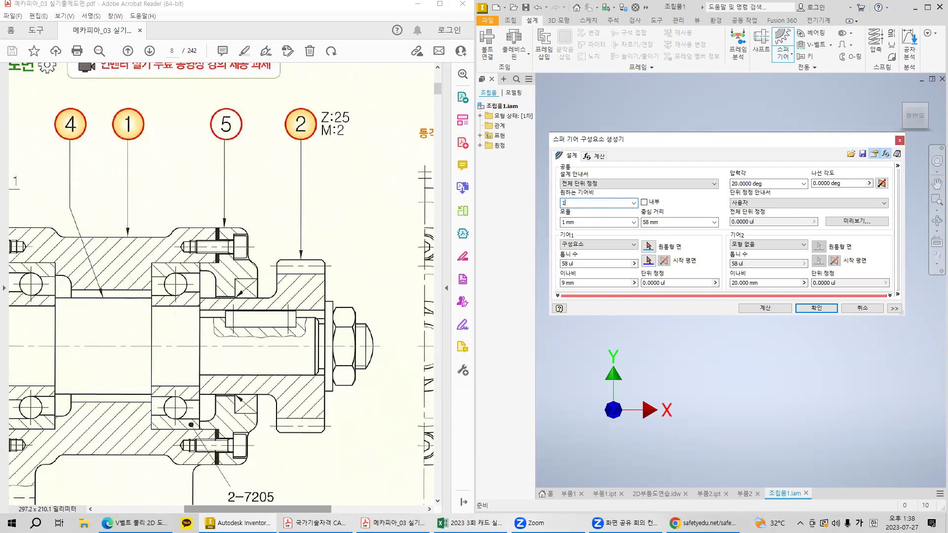
left_click(644, 203)
left_click(644, 203)
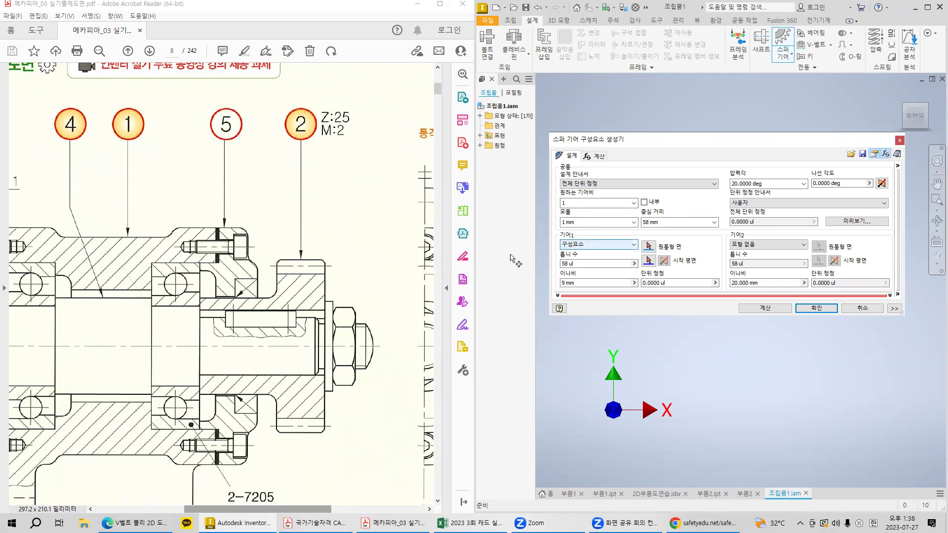
- Switch to Edge, open Naver in a new tab and search for 유성기어
left_click(141, 523)
left_click(322, 61)
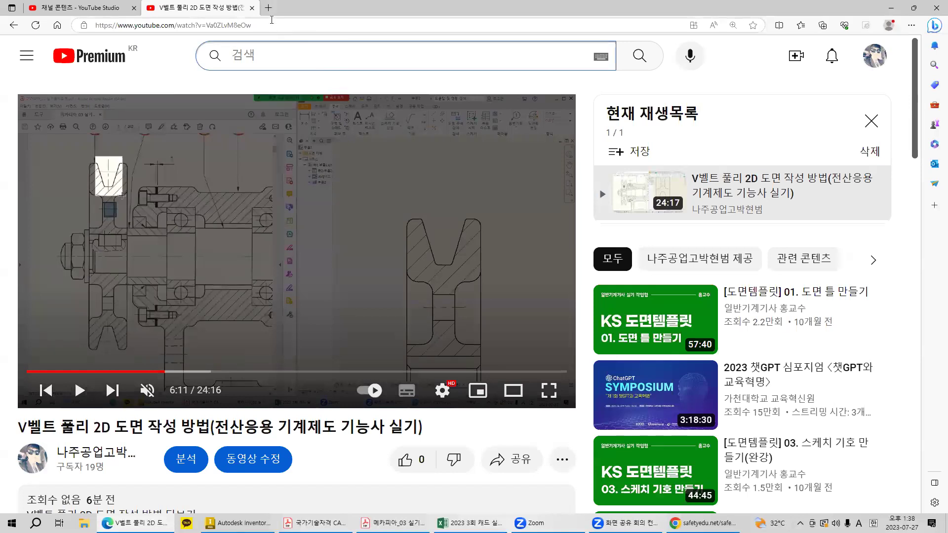
left_click(268, 8)
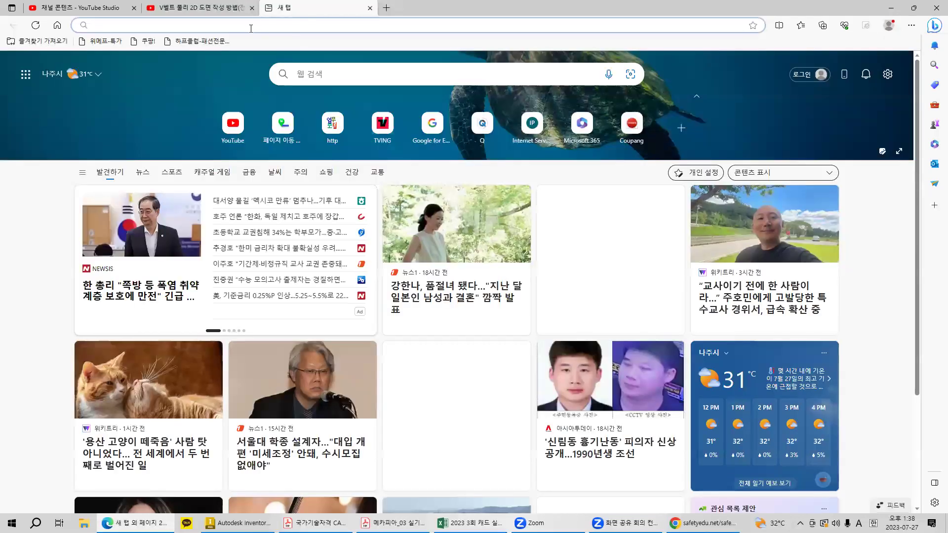
type("na")
key("Return")
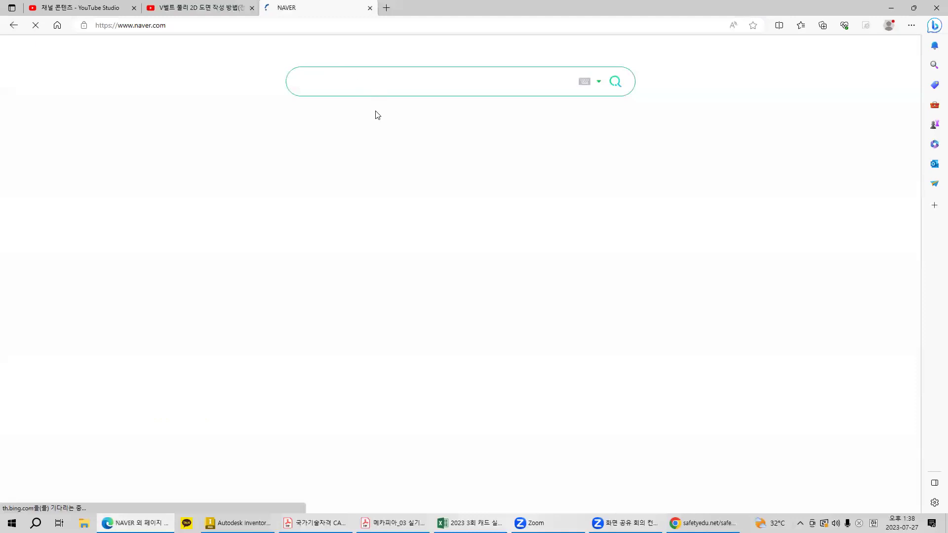
type("dbtjdrldj")
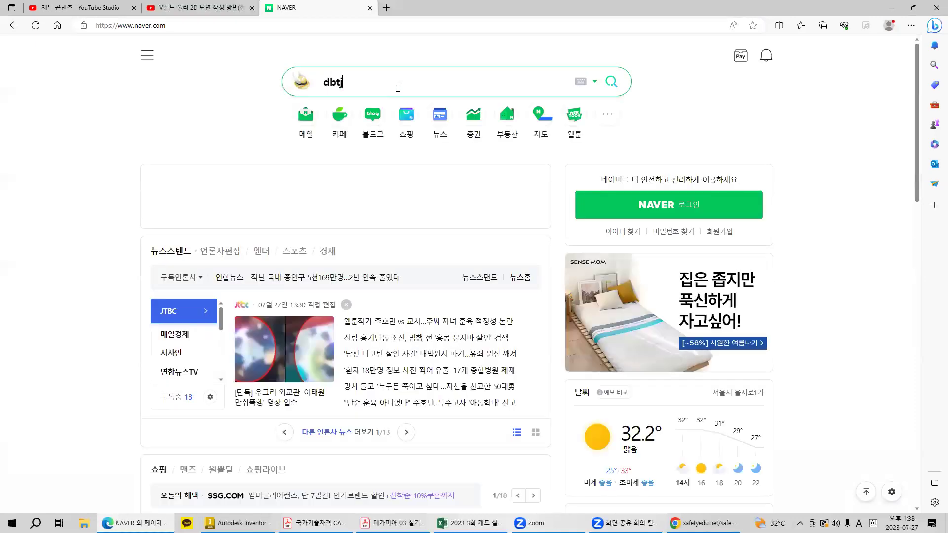
key("Down")
key("Down")
key("Return")
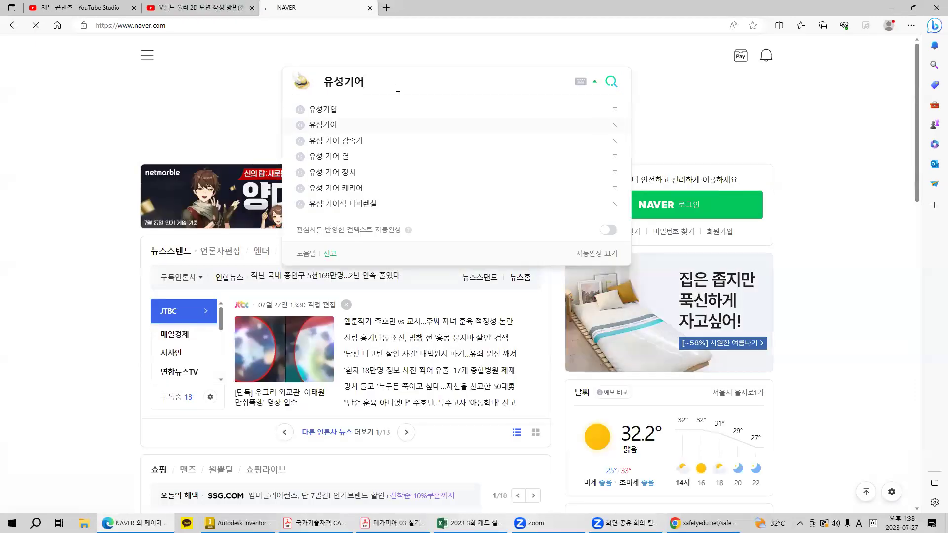
- Examine the Naver image results for 유성기어 at a larger zoom and switch back to Inventor
left_click(220, 83)
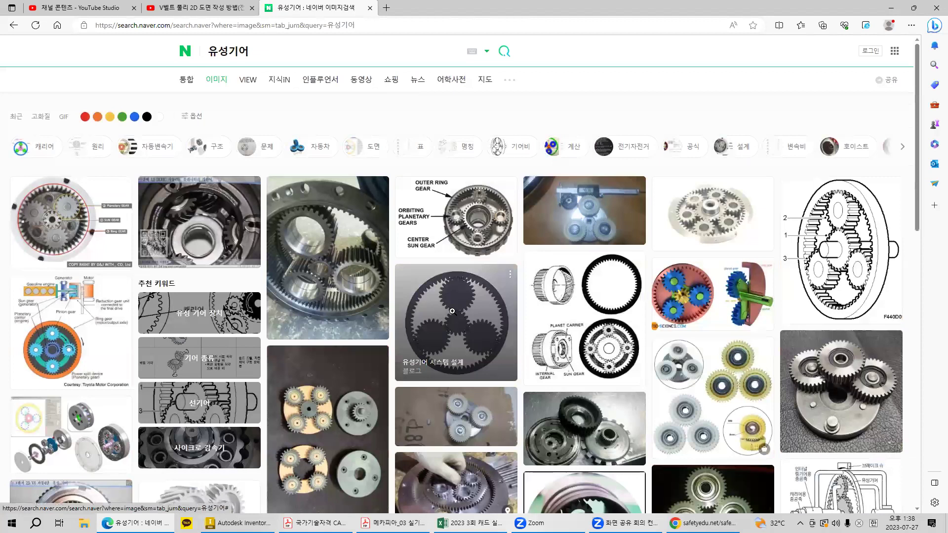
scroll(453, 314, "up", 2, "ctrl")
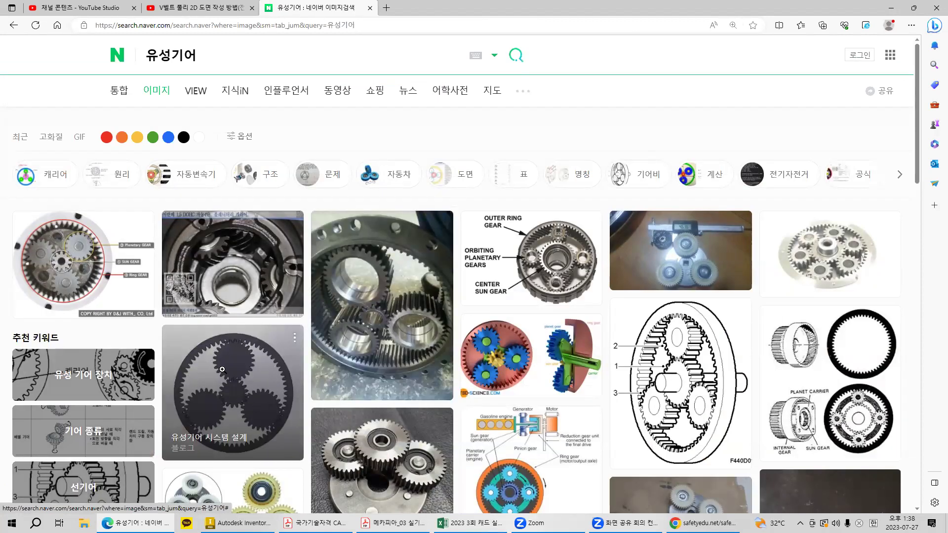
left_click(897, 11)
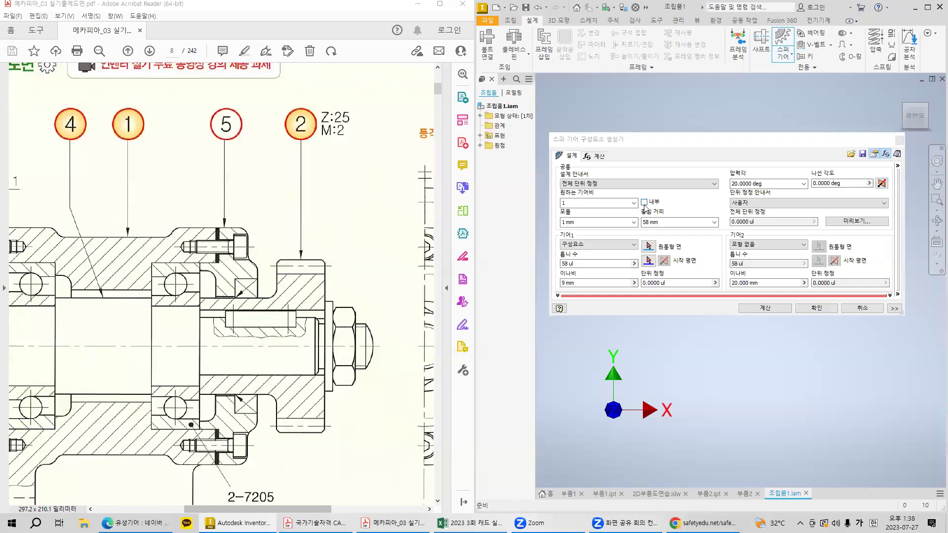
- Set the spur gear's module to 2 and its center distance to 50 mm
left_click(590, 221)
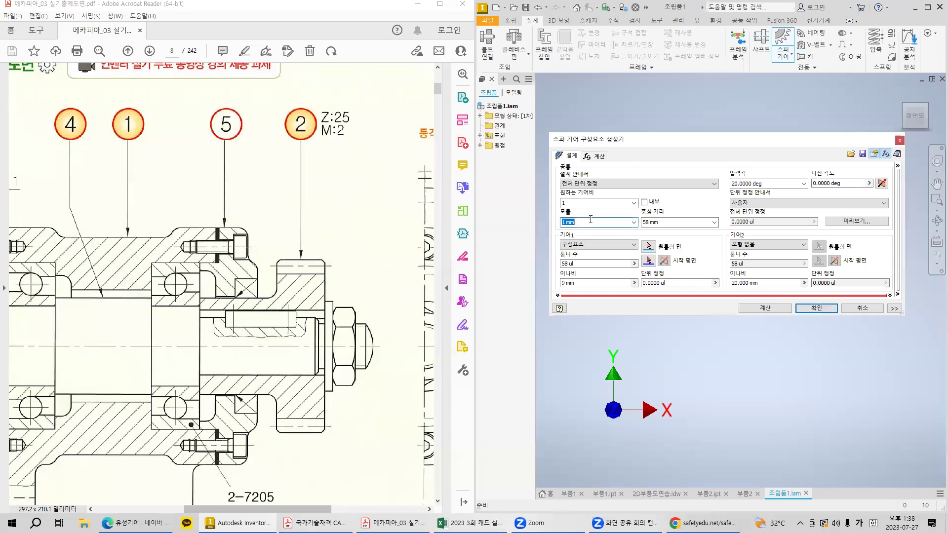
type("2")
key("super+shift+s")
left_click_drag(638, 205, 674, 233)
left_click(679, 222)
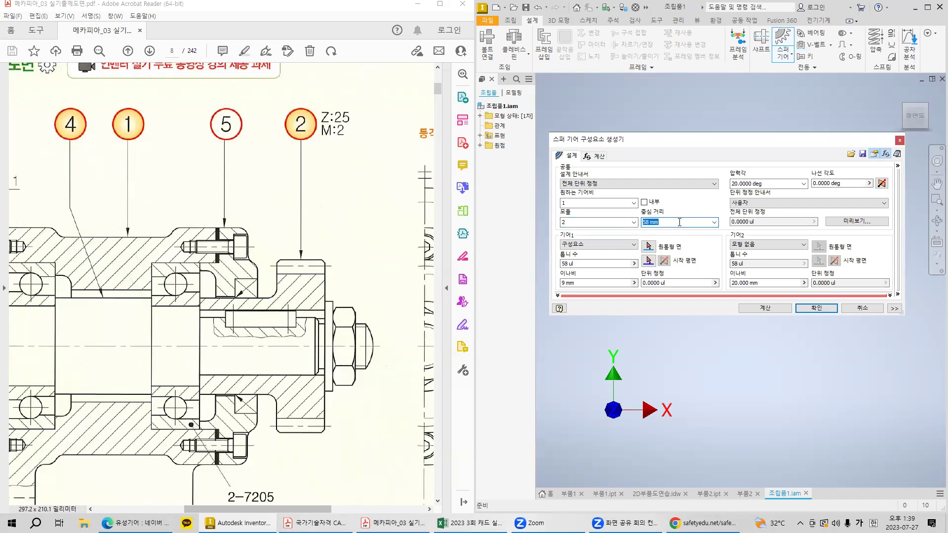
type("2*25")
double_click(658, 222)
type("50")
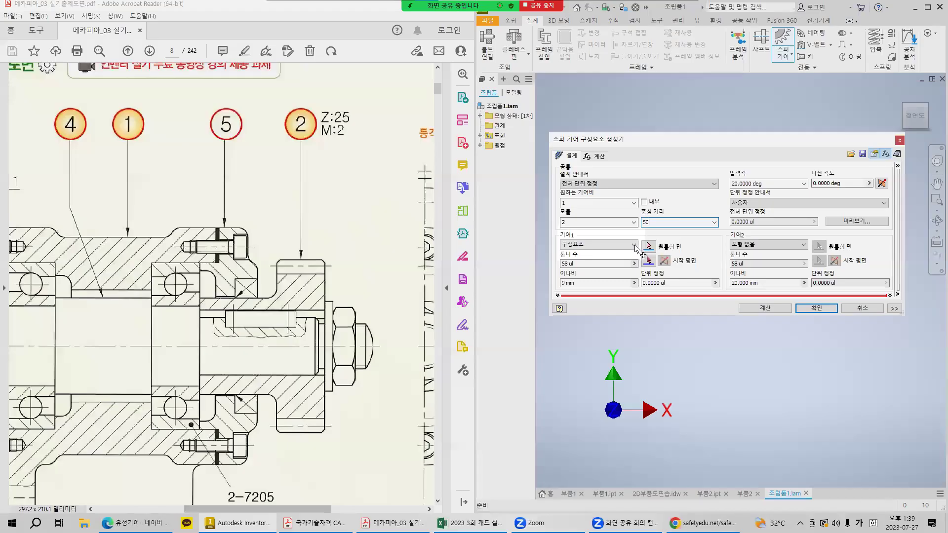
- Review the model type options for gear 1 against the toothed section of part 2 in the assembly drawing
left_click(634, 245)
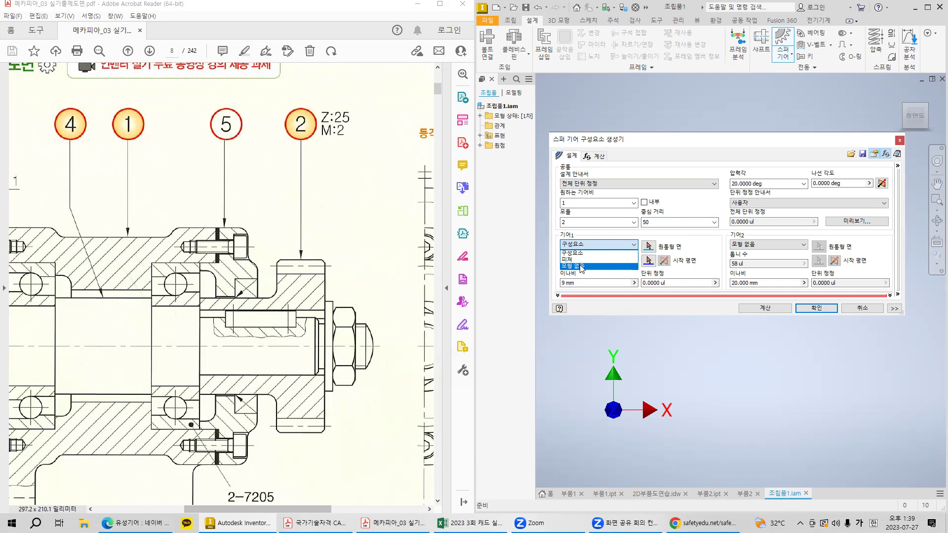
left_click(601, 245)
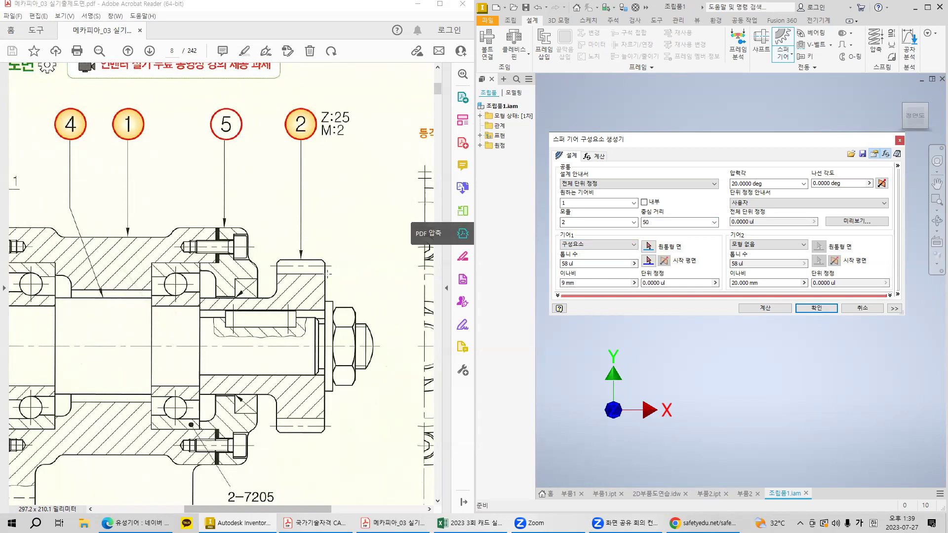
left_click(316, 394)
left_click_drag(276, 258, 327, 435)
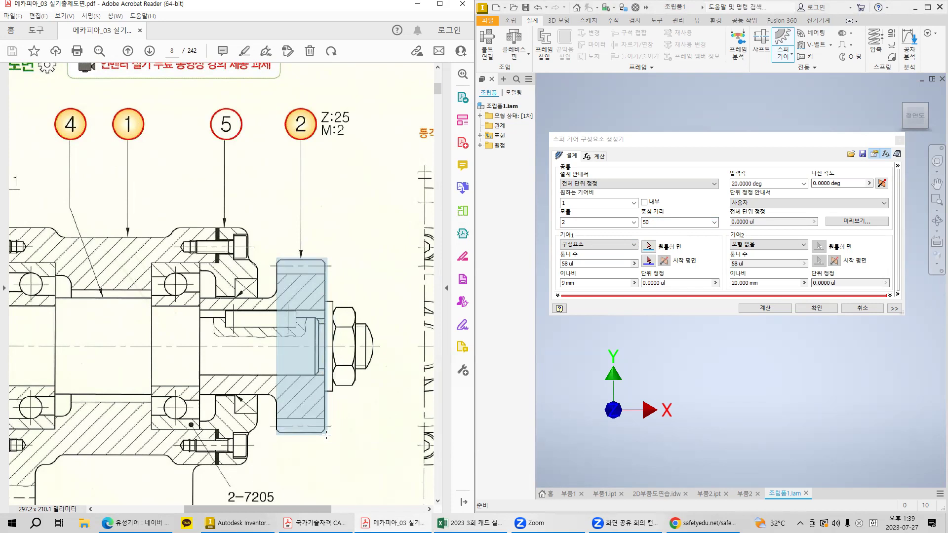
left_click(615, 244)
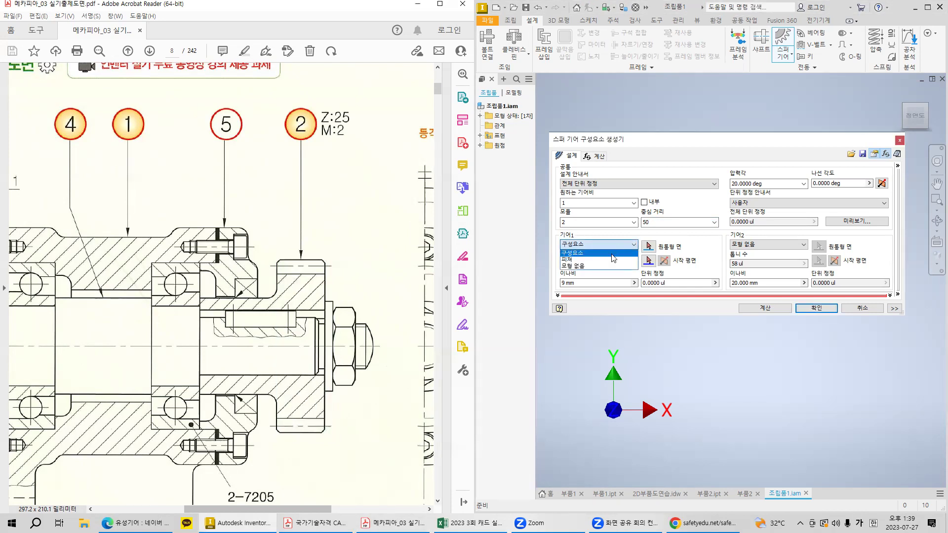
left_click(383, 270)
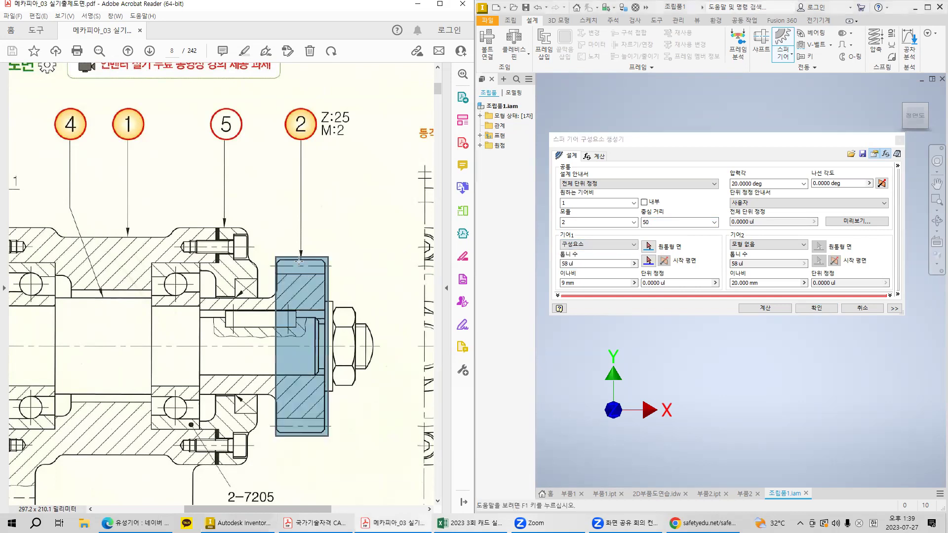
key("super+shift+s")
left_click_drag(276, 258, 330, 274)
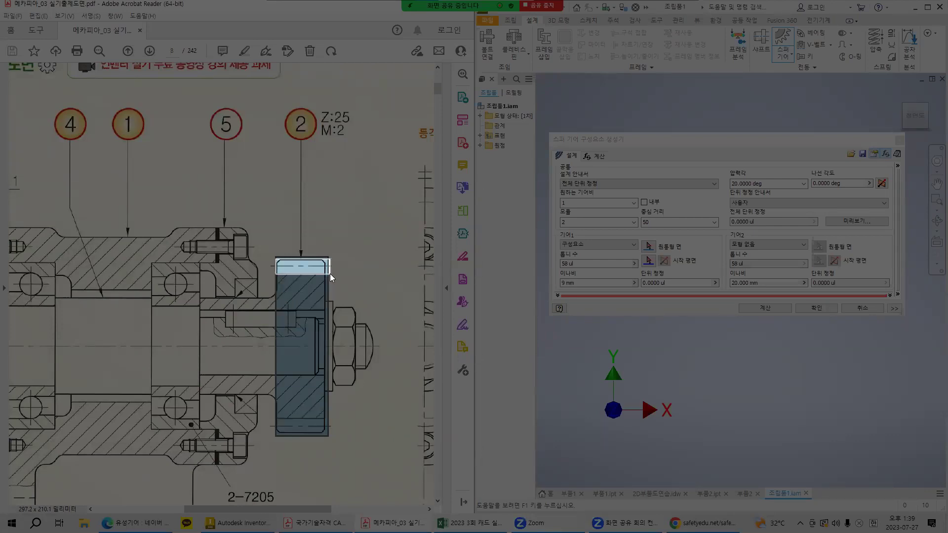
left_click_drag(330, 274, 330, 273)
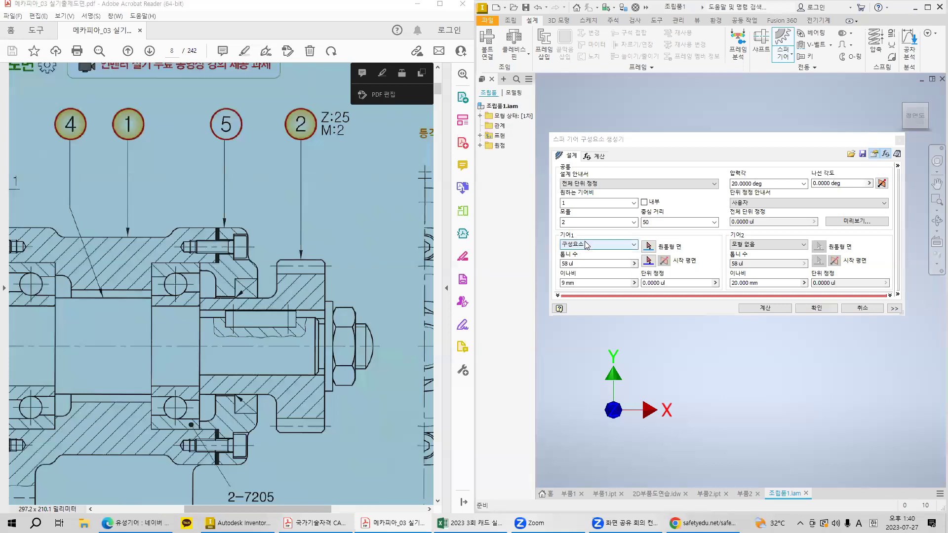
- Choose 구성요소 as the gear 1 type and set its number of teeth to 25
left_click(585, 242)
left_click(585, 253)
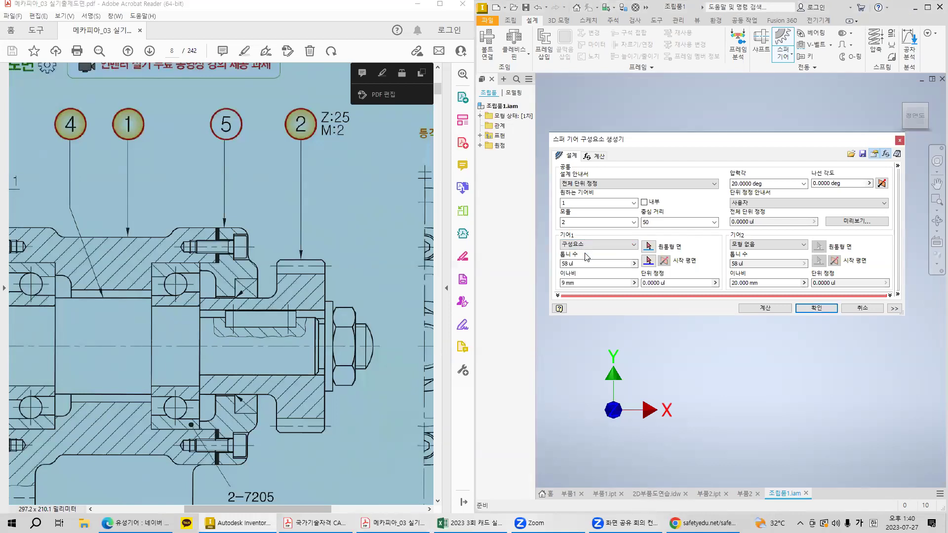
left_click(588, 264)
type("25")
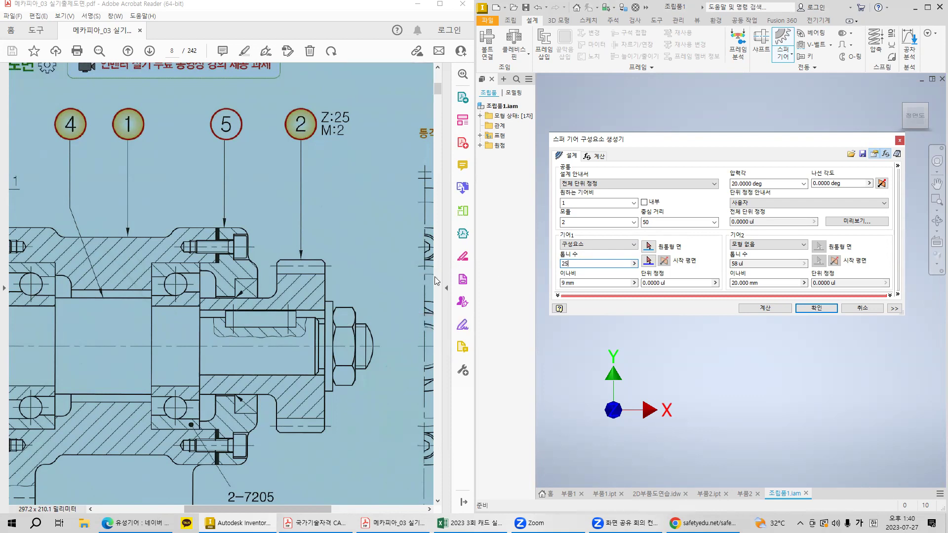
- Check part 2's toothed rim in the assembly drawing and set gear 1's face width to 15 mm
left_click(360, 268)
left_click_drag(273, 256, 333, 278)
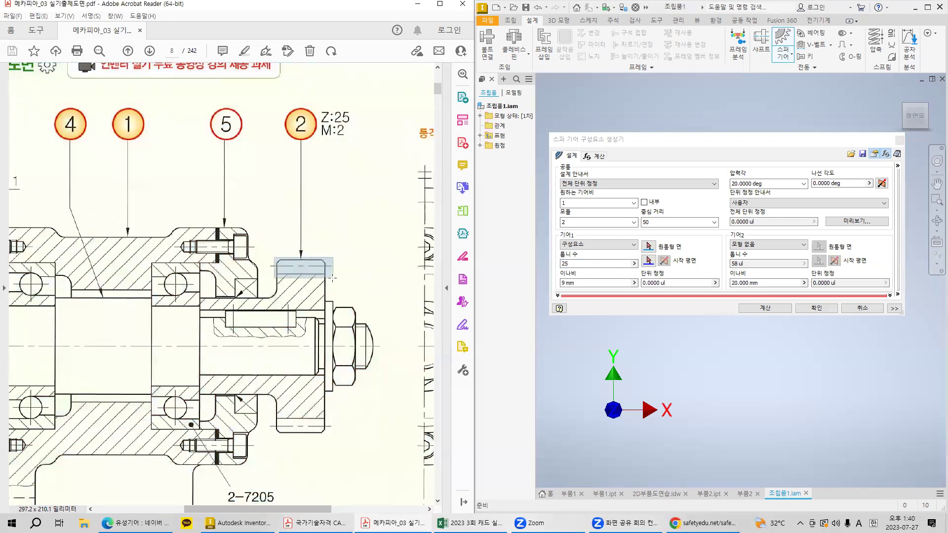
left_click(333, 278)
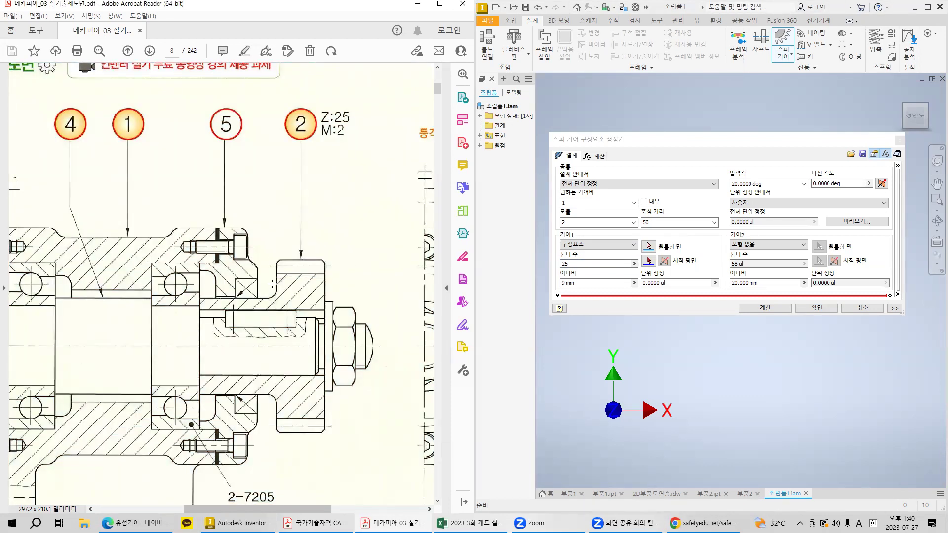
key("super+shift+s")
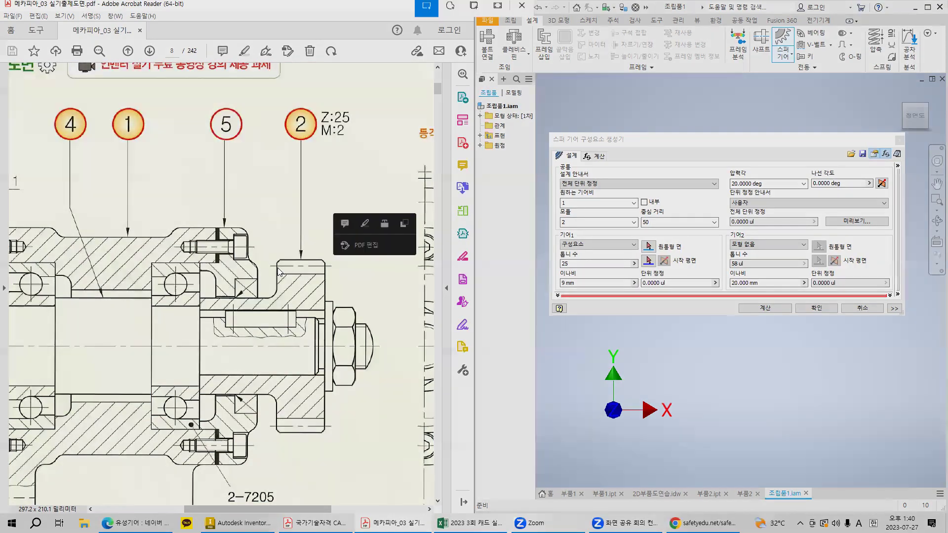
left_click_drag(277, 268, 318, 274)
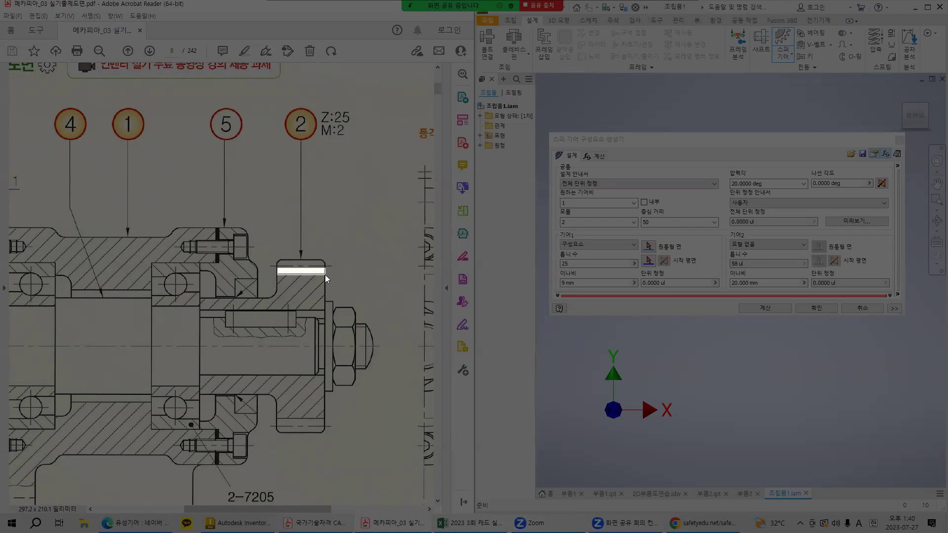
left_click_drag(325, 275, 325, 275)
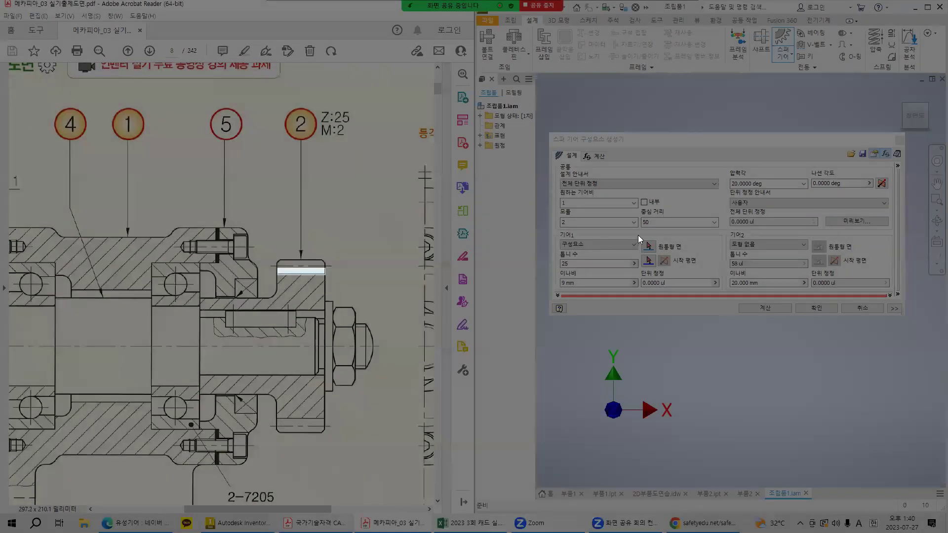
double_click(596, 280)
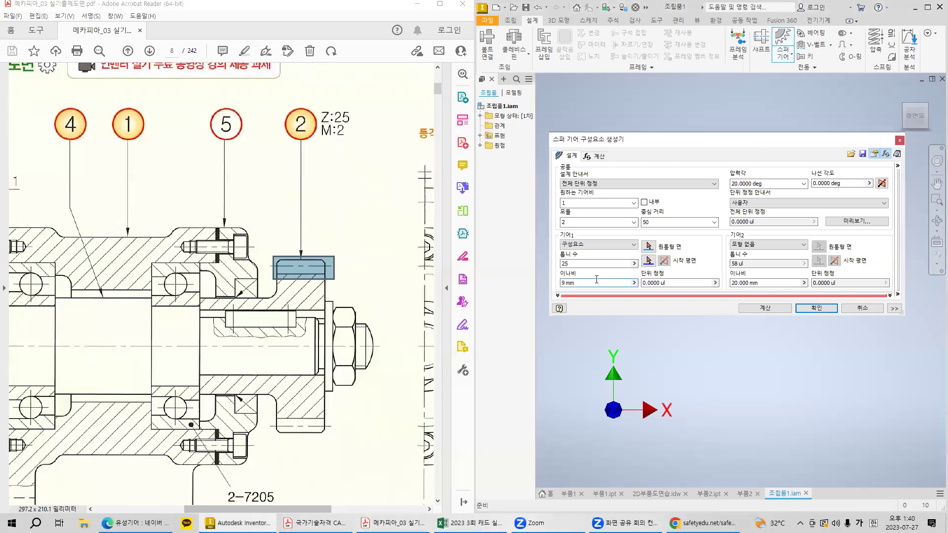
type("15")
- Set gear 2 to 모형 없음 and review the pressure angle and helix angle settings
left_click_drag(723, 228, 852, 289)
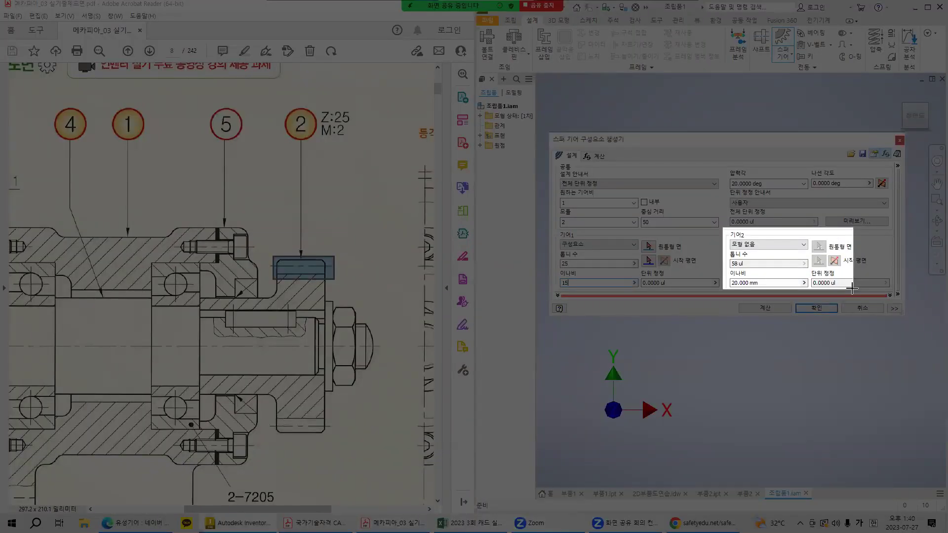
left_click_drag(852, 289, 757, 251)
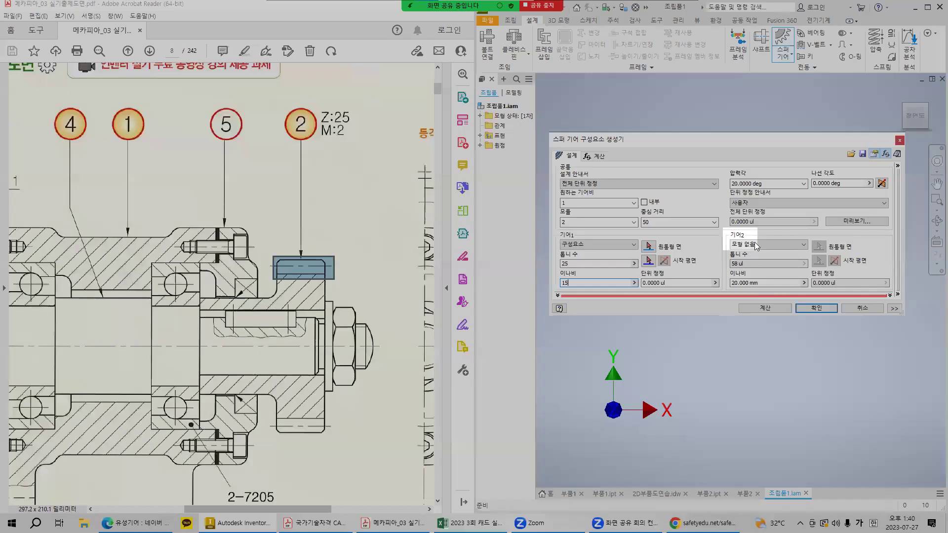
left_click(755, 243)
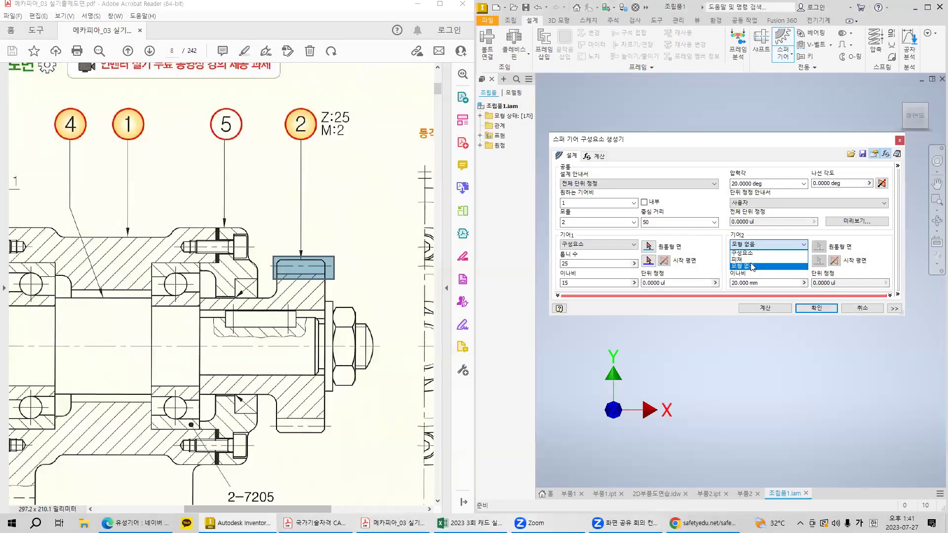
left_click(753, 266)
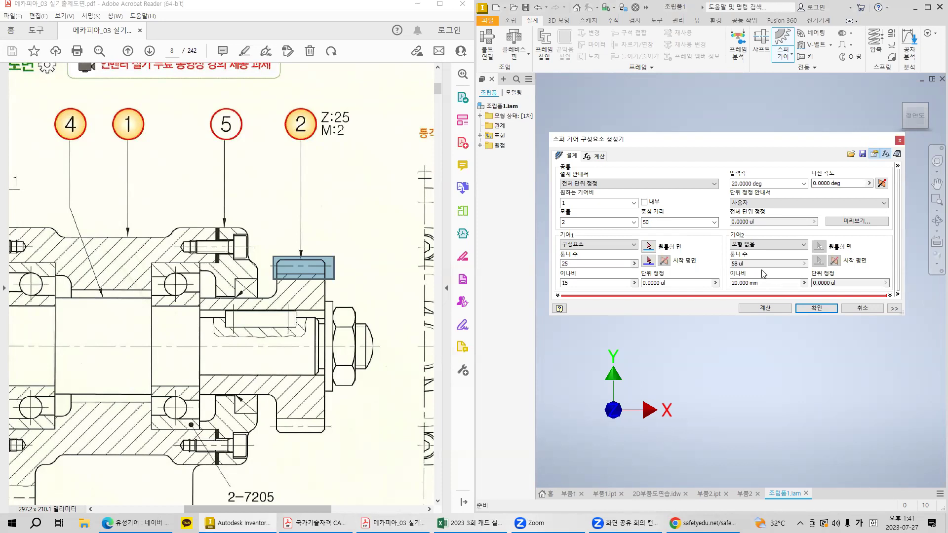
left_click_drag(719, 163, 872, 195)
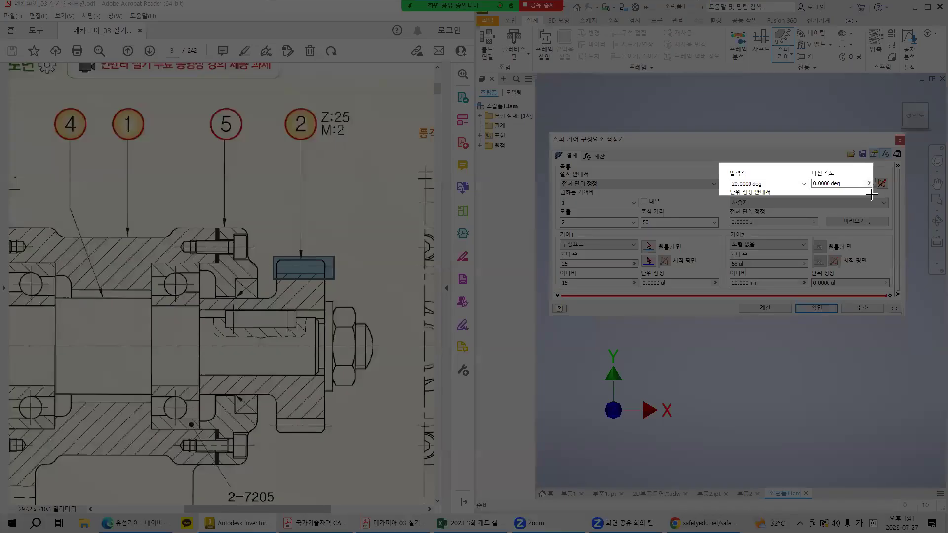
left_click_drag(872, 194, 872, 194)
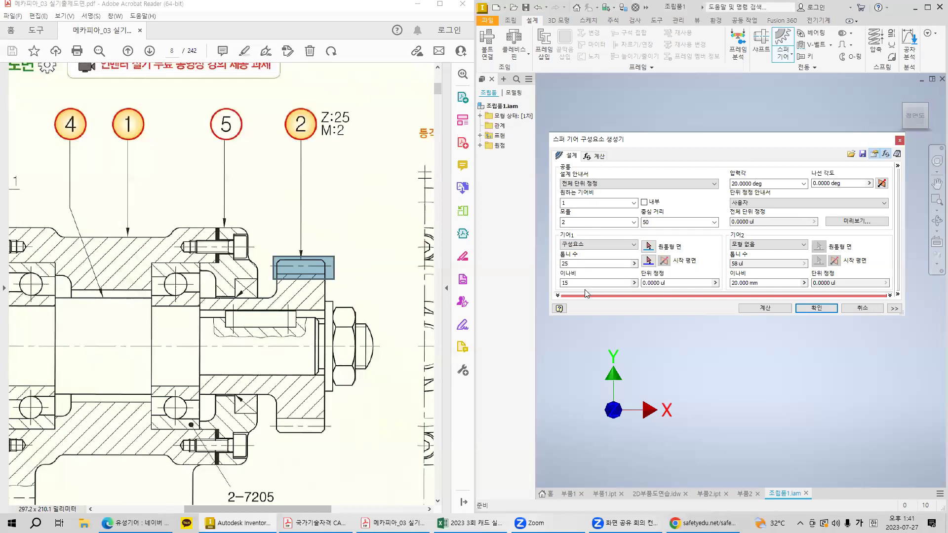
- Calculate the spur gear design, accept the proposed file names and place the gear in the assembly
left_click(768, 310)
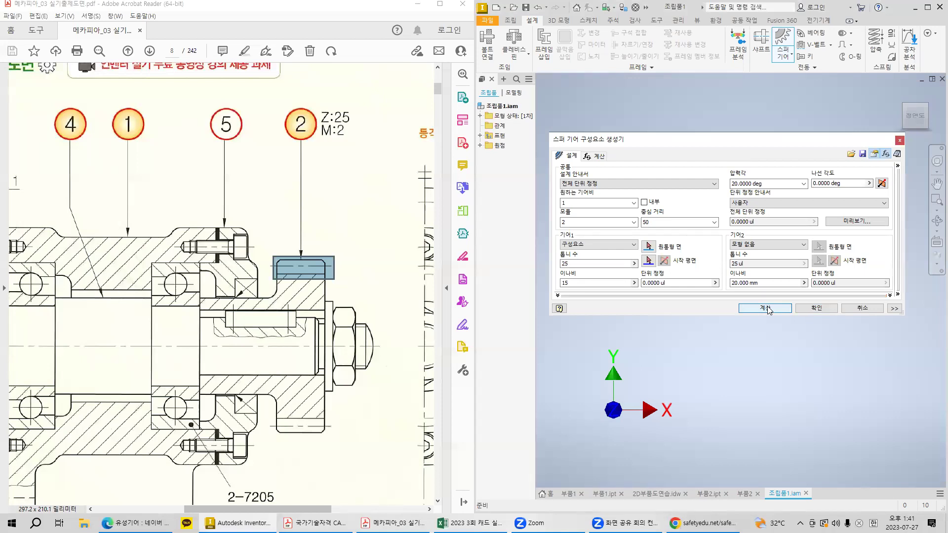
left_click(822, 309)
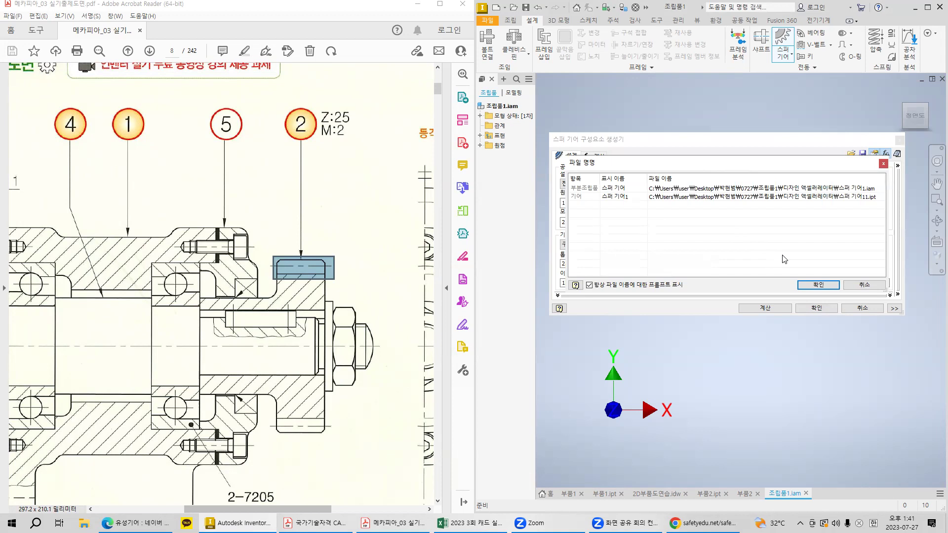
left_click(817, 285)
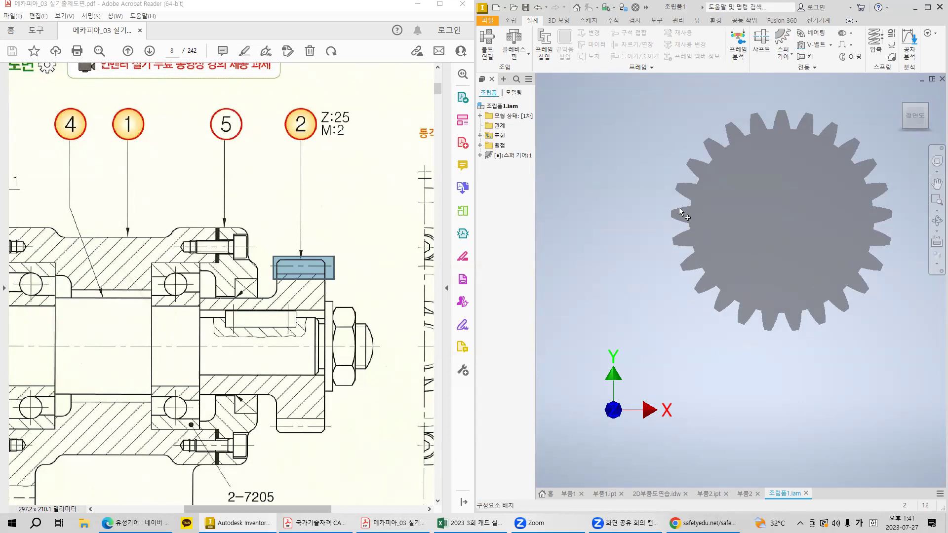
left_click(732, 186)
- Examine the placed spur gear's teeth and thickness from an angled view in the 조립품1.iam assembly
scroll(777, 248, "down", 3)
middle_click_drag(777, 248, 795, 360, "shift")
scroll(800, 359, "down", 3)
scroll(800, 358, "up", 4)
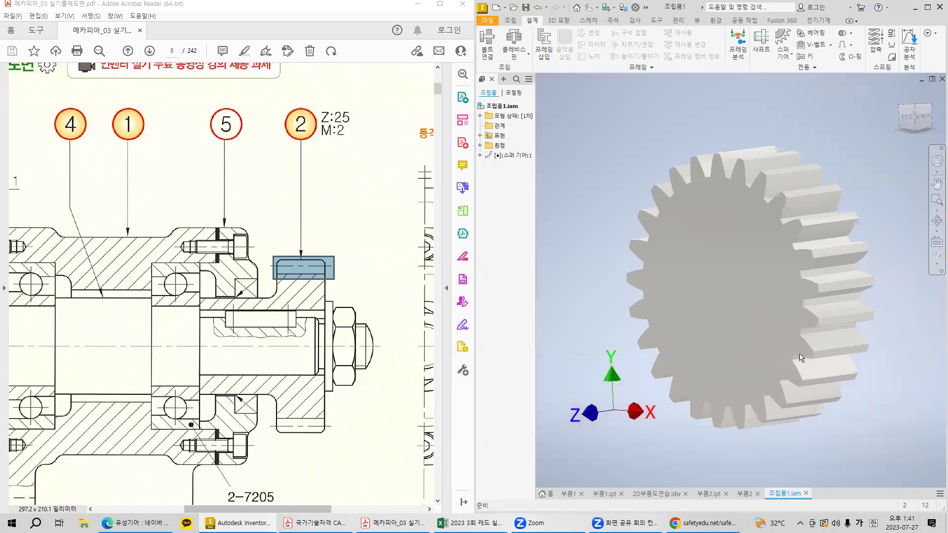
middle_click_drag(805, 353, 825, 322)
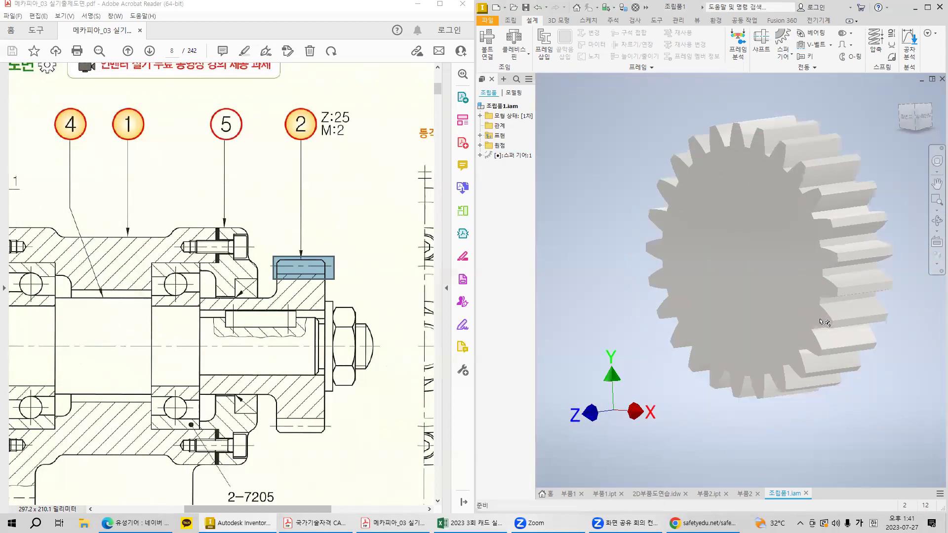
middle_click_drag(757, 262, 674, 243, "shift")
left_click_drag(604, 236, 732, 306)
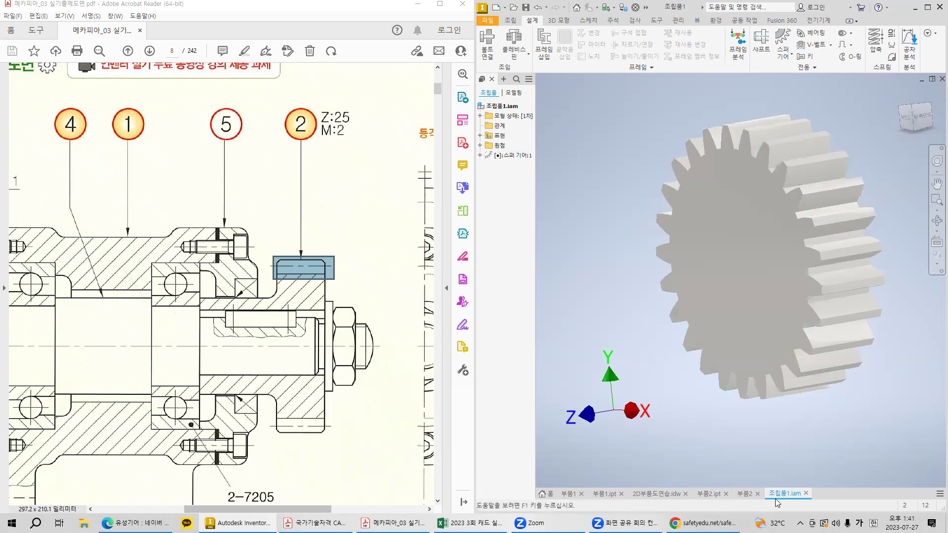
left_click_drag(758, 470, 816, 509)
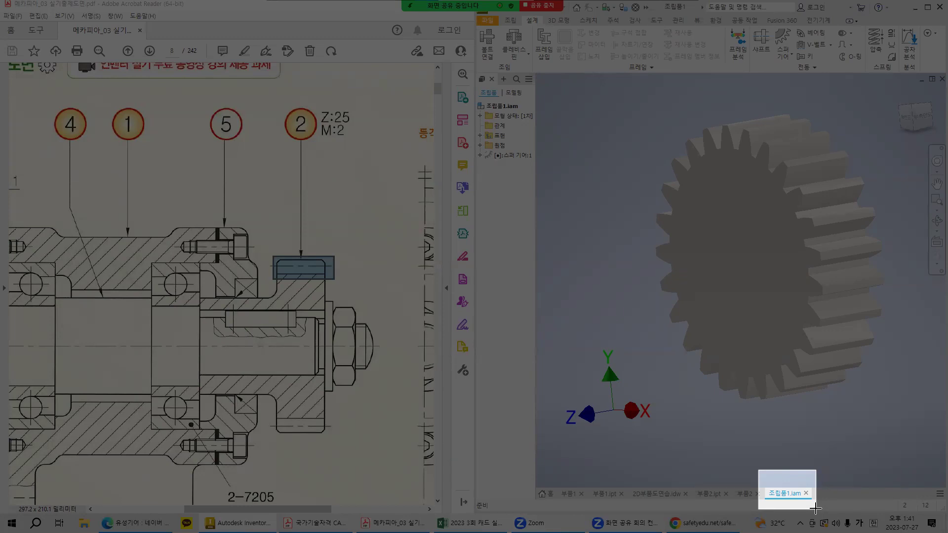
left_click_drag(816, 509, 815, 507)
left_click_drag(814, 509, 814, 509)
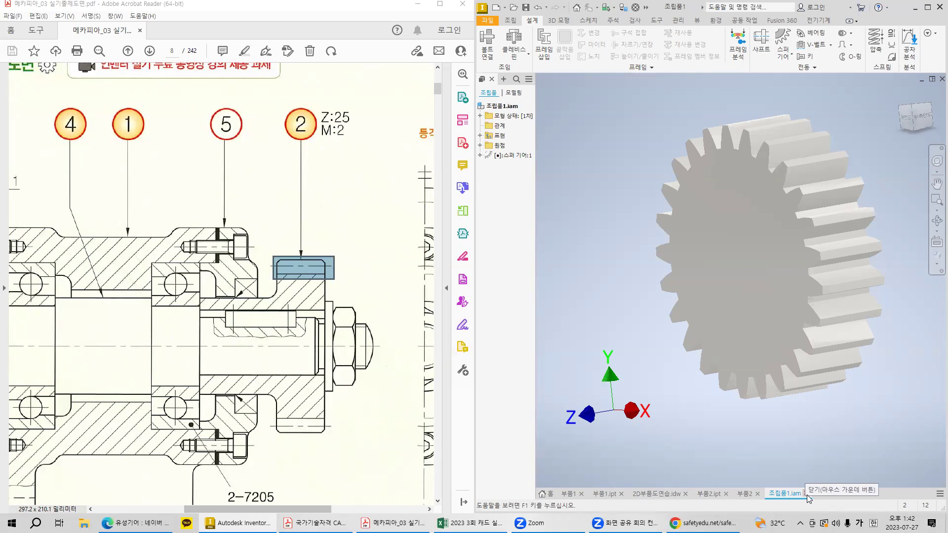
- Open the placed spur gear's subassembly from 조립품1.iam and open its gear part 스퍼 기어11.ipt for editing
middle_click_drag(821, 392, 805, 401)
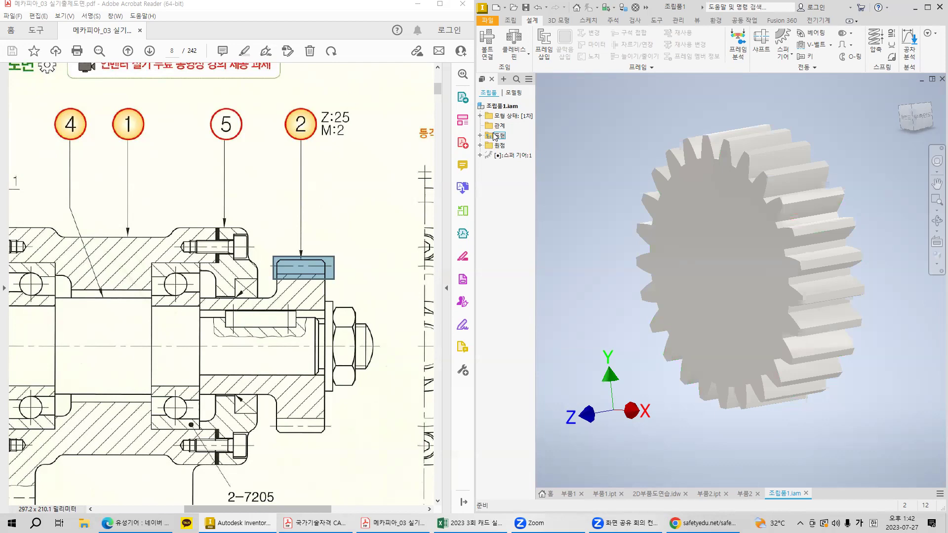
key("super+shift+s")
left_click_drag(488, 143, 542, 168)
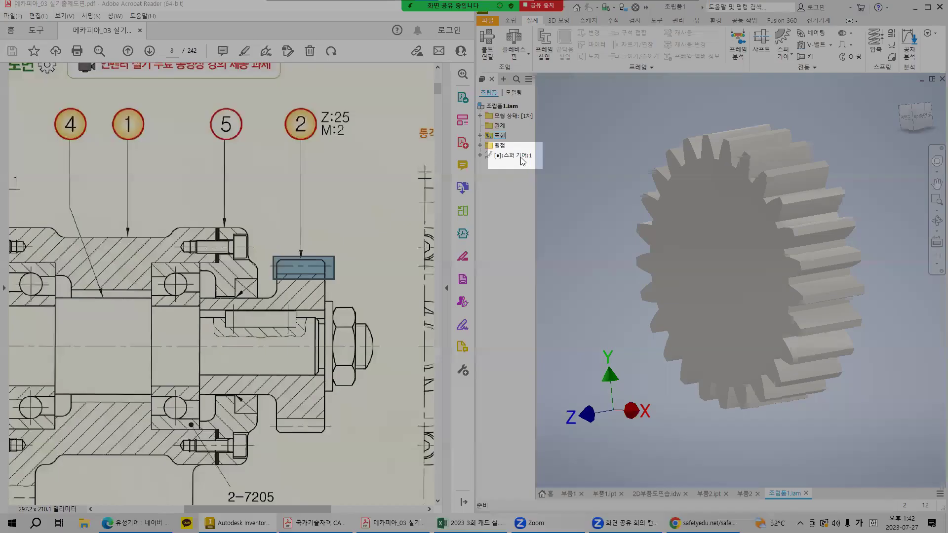
left_click(520, 157)
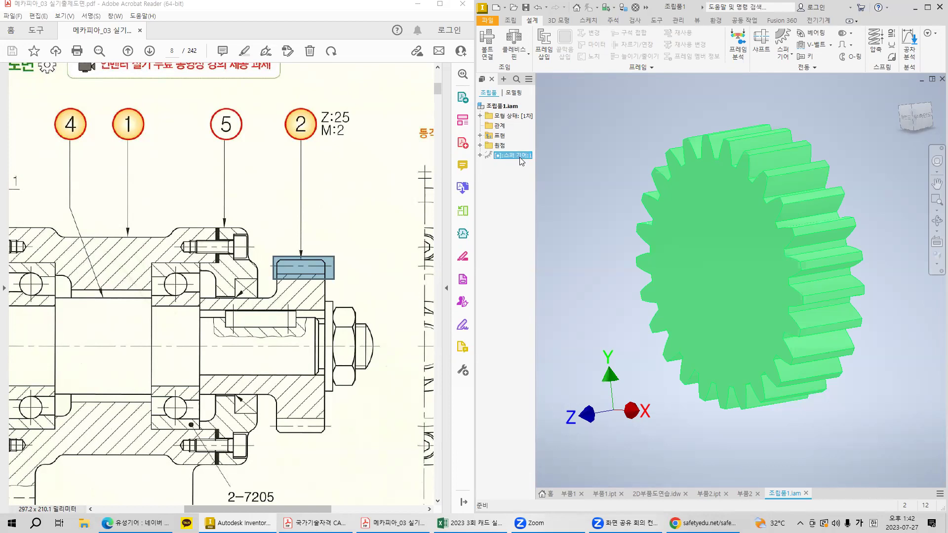
right_click(521, 159)
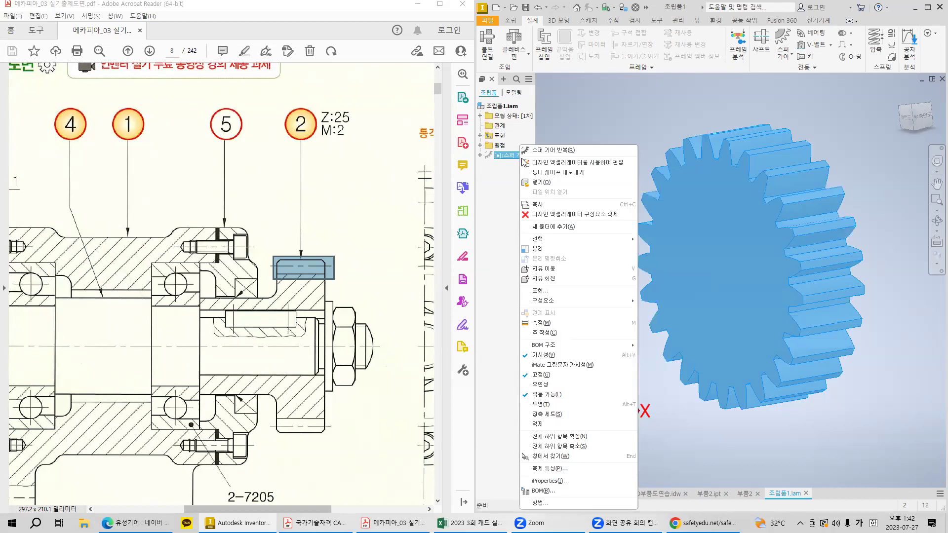
left_click(539, 183)
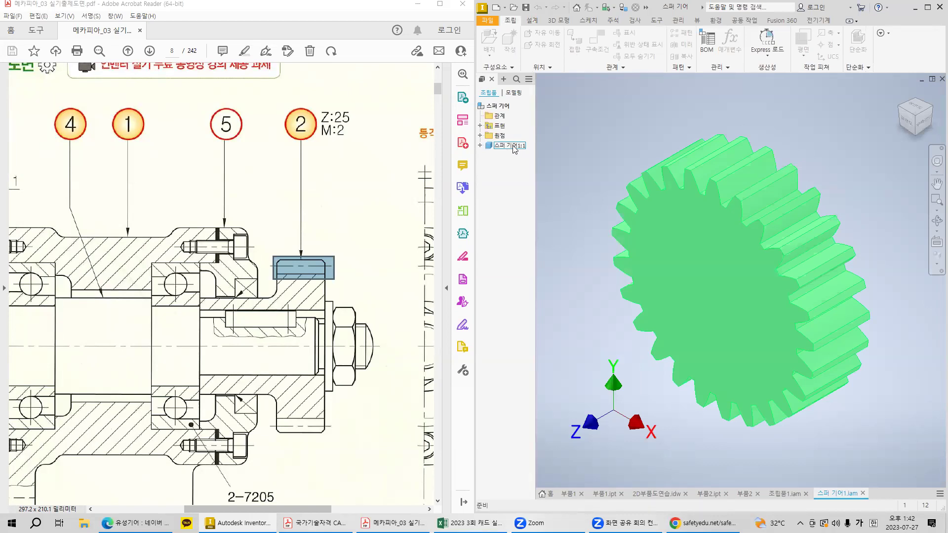
right_click(510, 149)
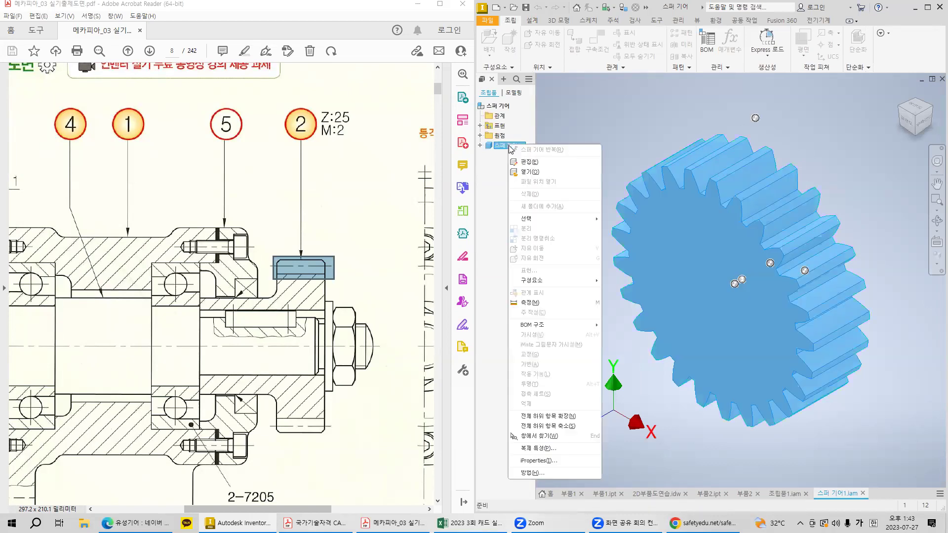
left_click(531, 173)
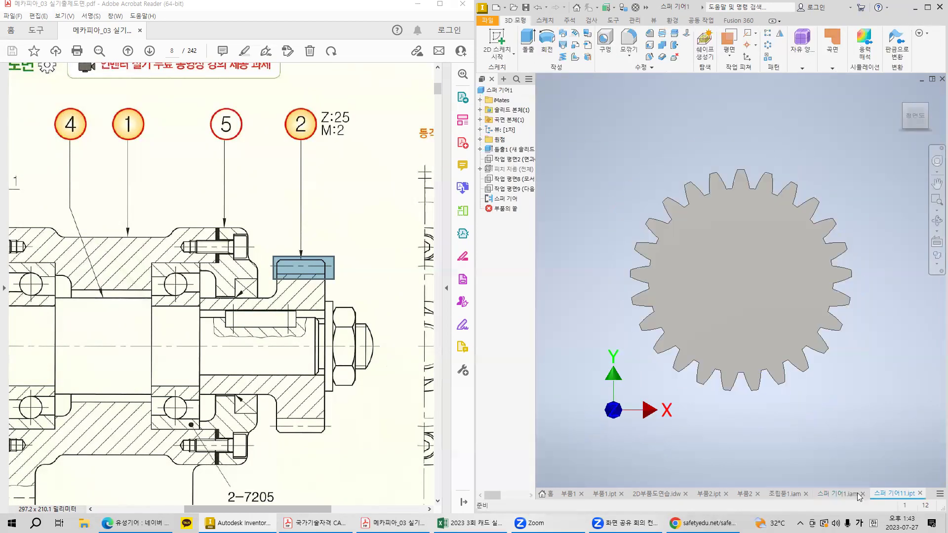
key("super+shift+s")
left_click_drag(869, 478, 920, 501)
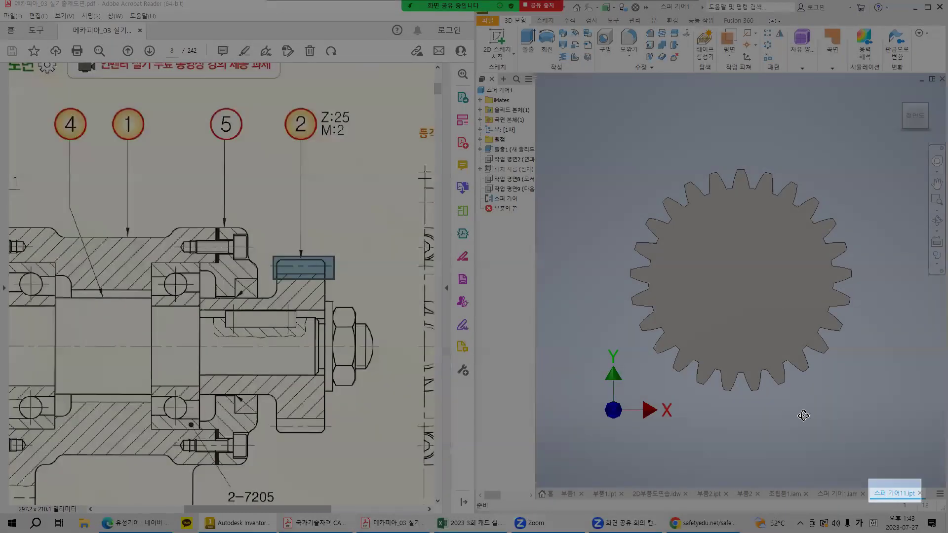
key("Escape")
middle_click_drag(800, 413, 744, 411, "shift")
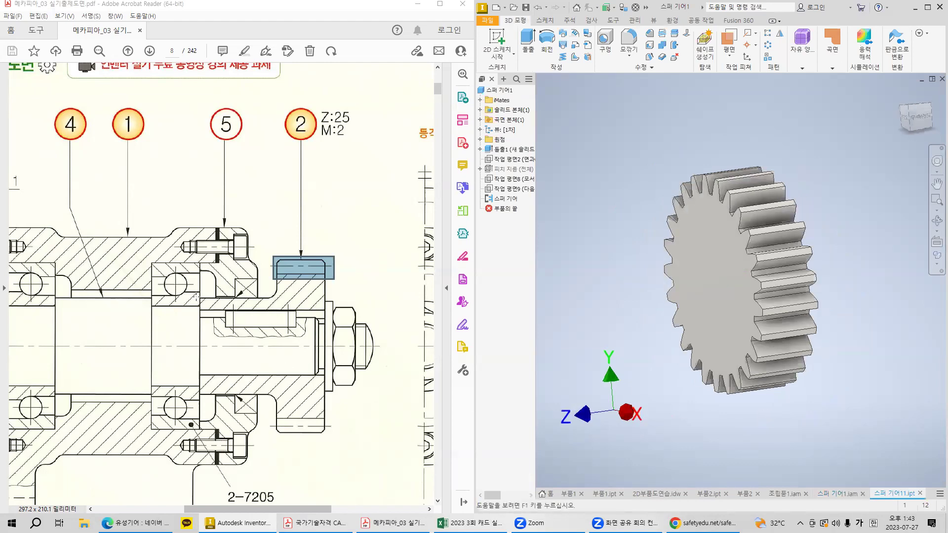
- Check part 2's hub end beside the bearing and the side face of its toothed rim in the assembly drawing
key("super+shift+s")
left_click_drag(199, 299, 216, 393)
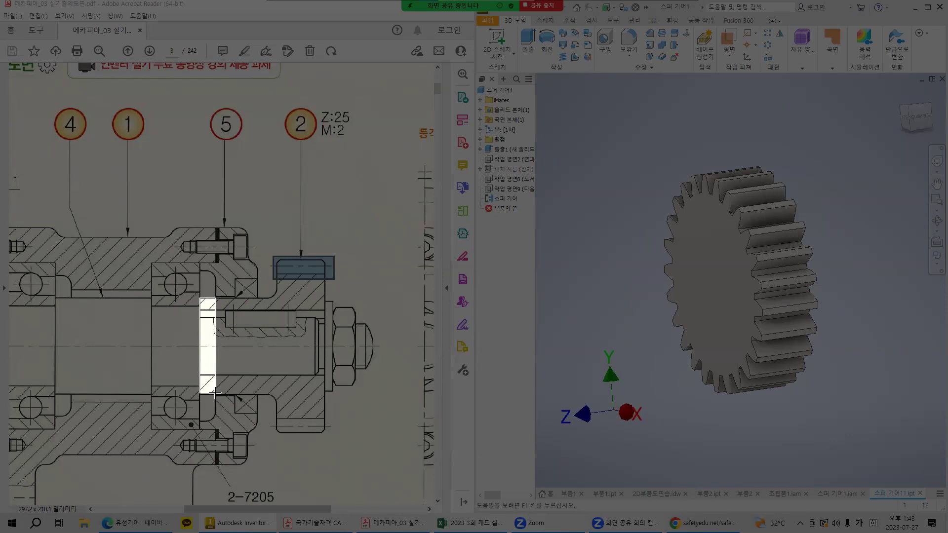
left_click_drag(216, 394, 209, 393)
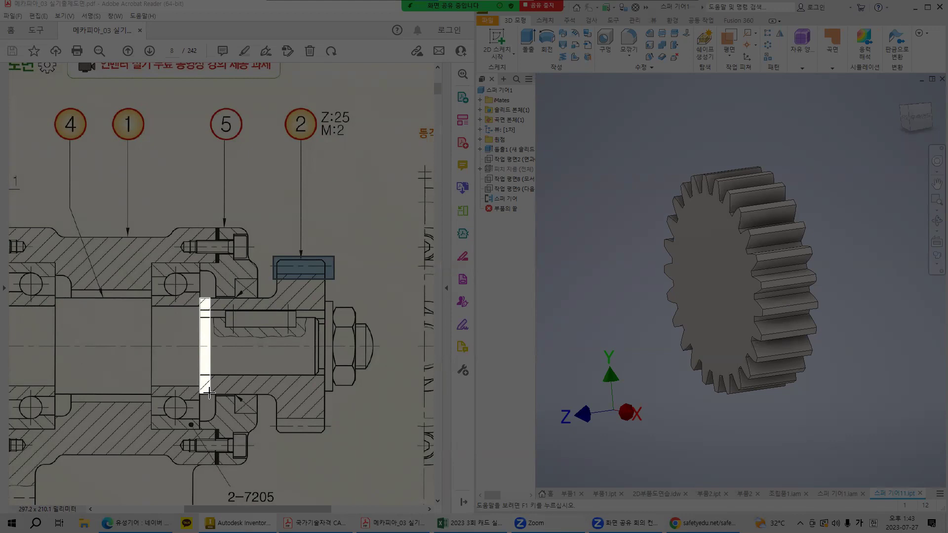
left_click_drag(210, 393, 208, 393)
left_click_drag(208, 393, 208, 394)
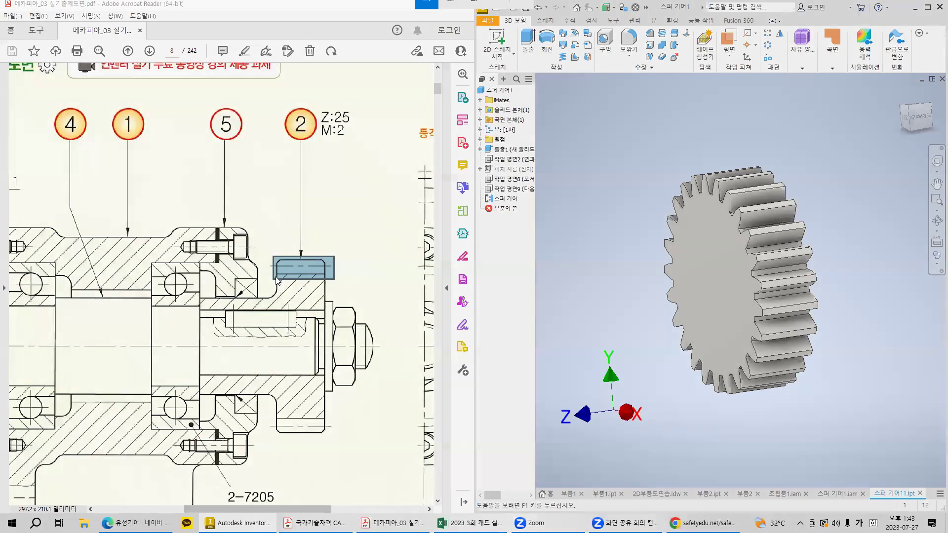
key("shift+super+s")
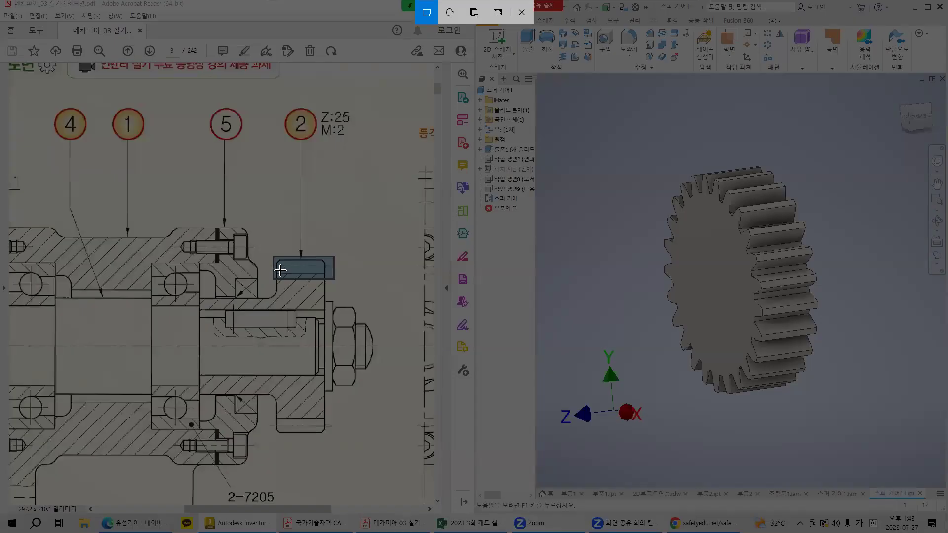
left_click_drag(278, 267, 282, 291)
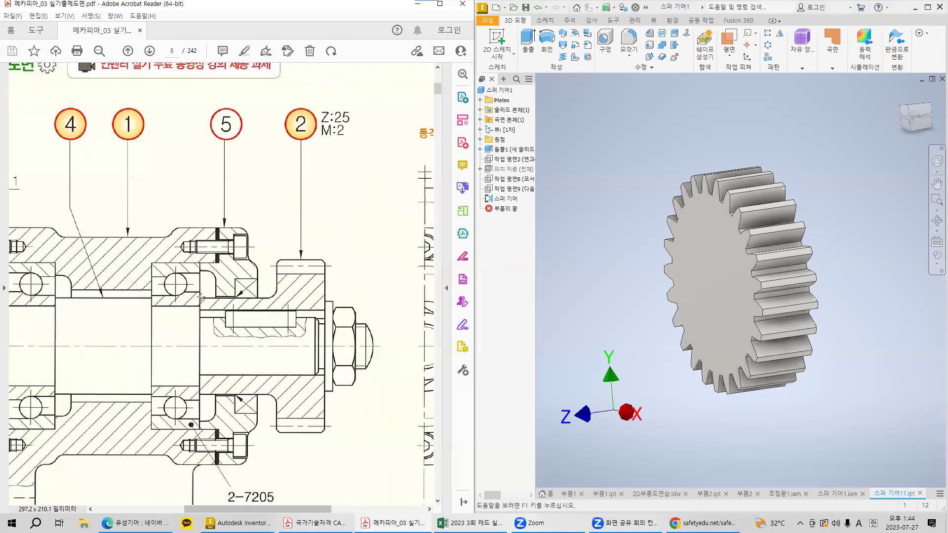
- Examine part 2's hub up close in the drawing, from the bearing face to the toothed rim, including the corner fillet
key("shift+super+s")
left_click_drag(201, 298, 275, 347)
left_click_drag(280, 383, 261, 322)
left_click_drag(262, 287, 288, 318)
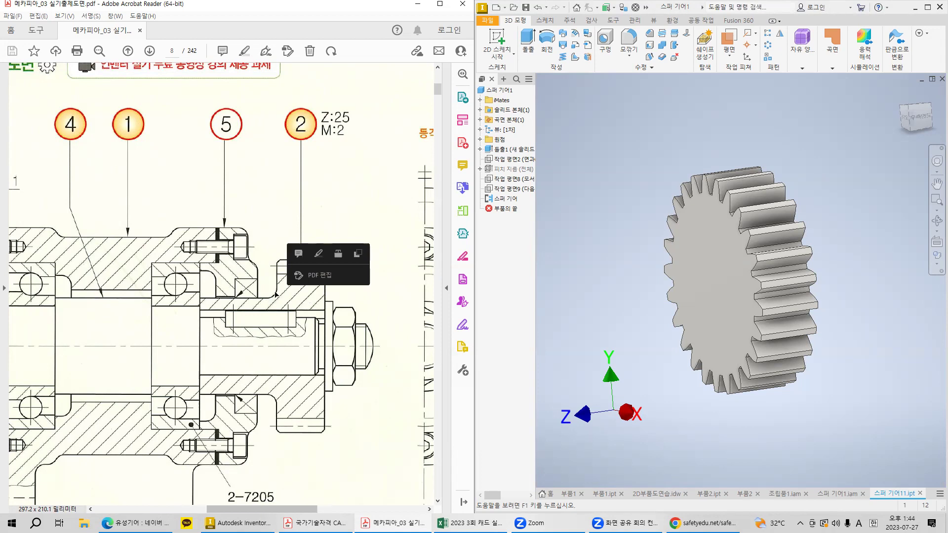
scroll(275, 290, "up", 1, "ctrl")
scroll(296, 292, "up", 1, "ctrl")
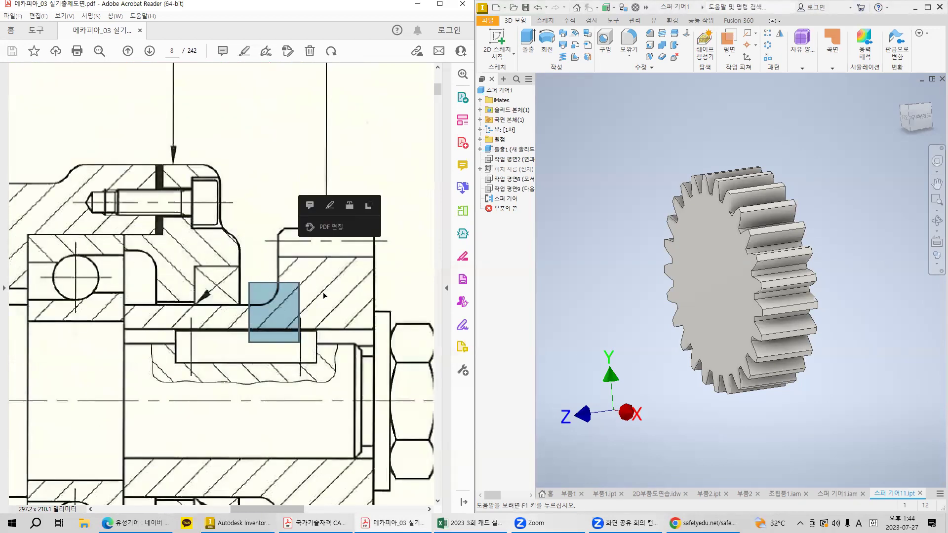
scroll(296, 296, "up", 2, "ctrl")
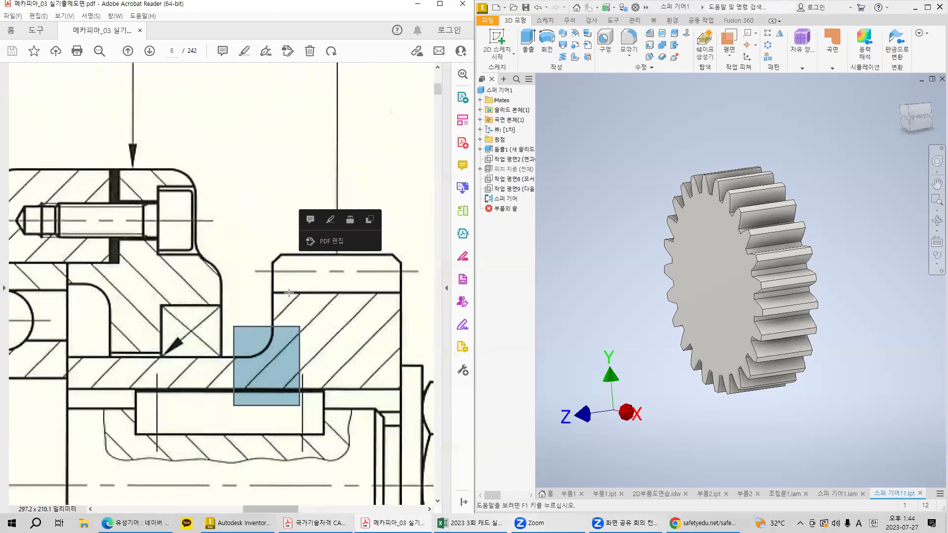
left_click(275, 302)
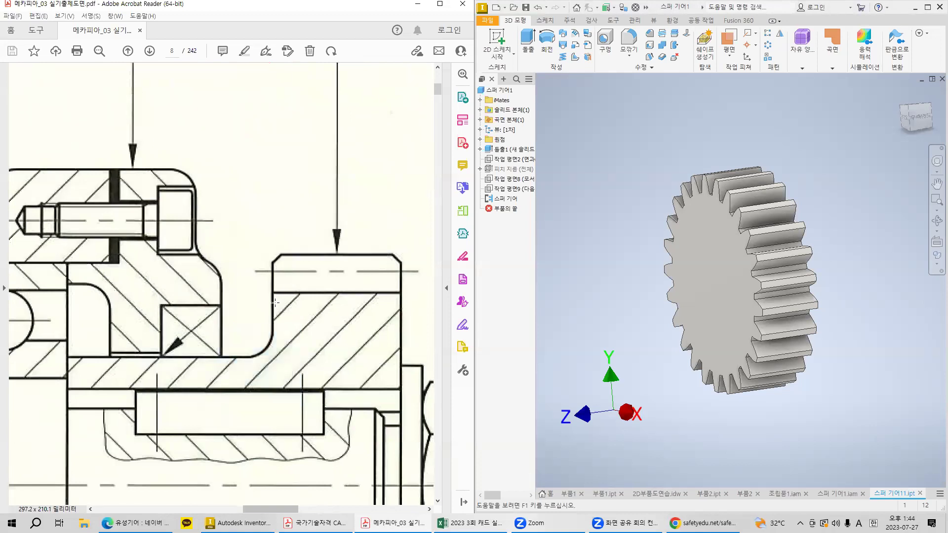
left_click_drag(272, 306, 271, 437)
key("super+shift+s")
left_click_drag(274, 385, 67, 376)
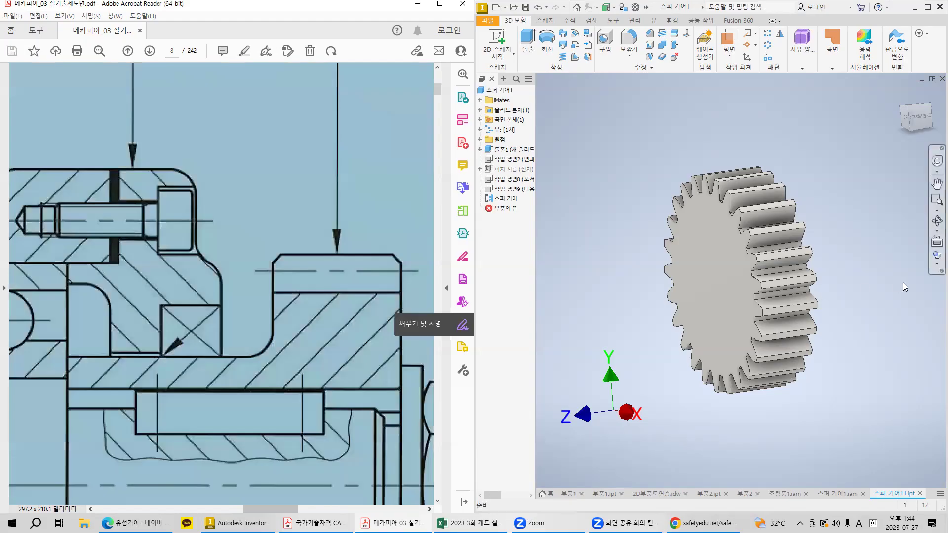
- Start a sketch on the gear's front face and draw a 30 mm diameter circle centred on the origin
middle_click_drag(843, 259, 845, 215)
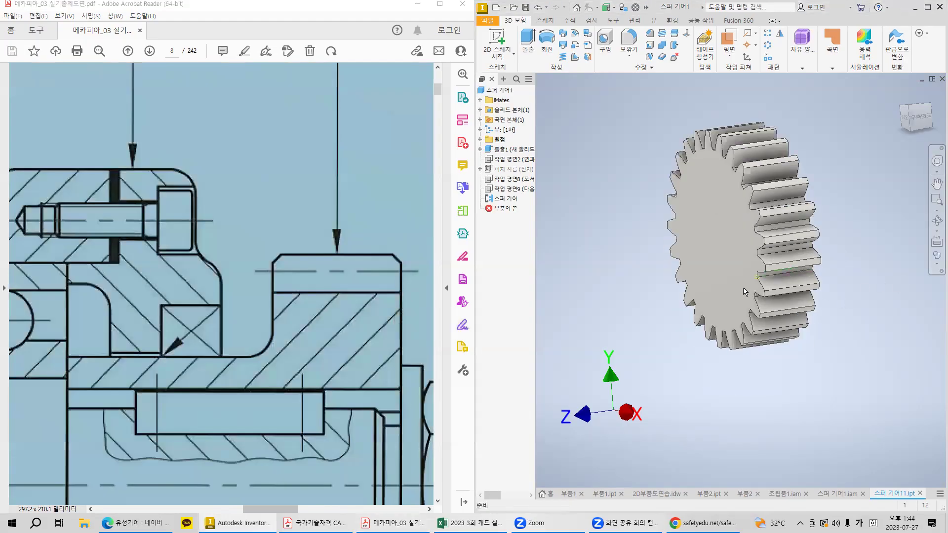
middle_click_drag(741, 283, 732, 222, "shift")
left_click(738, 224)
left_click(790, 212)
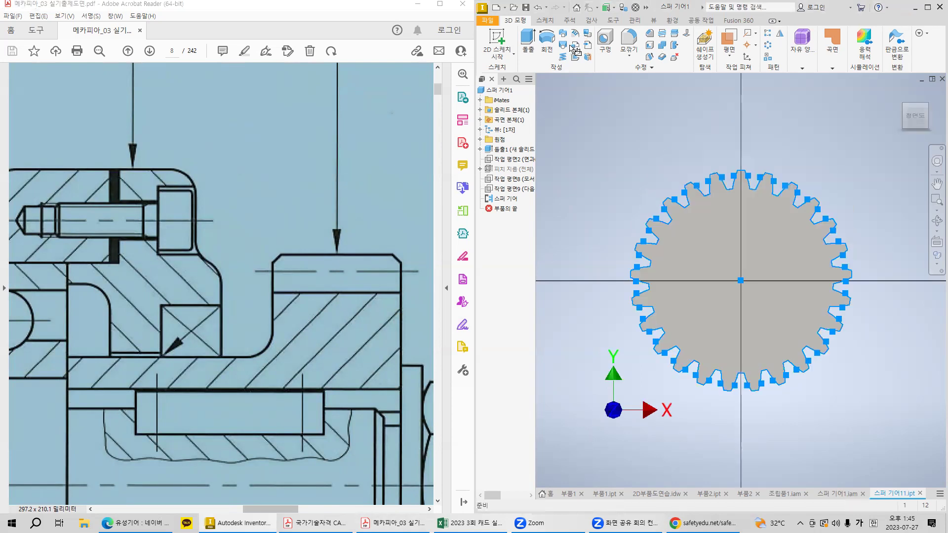
left_click(564, 37)
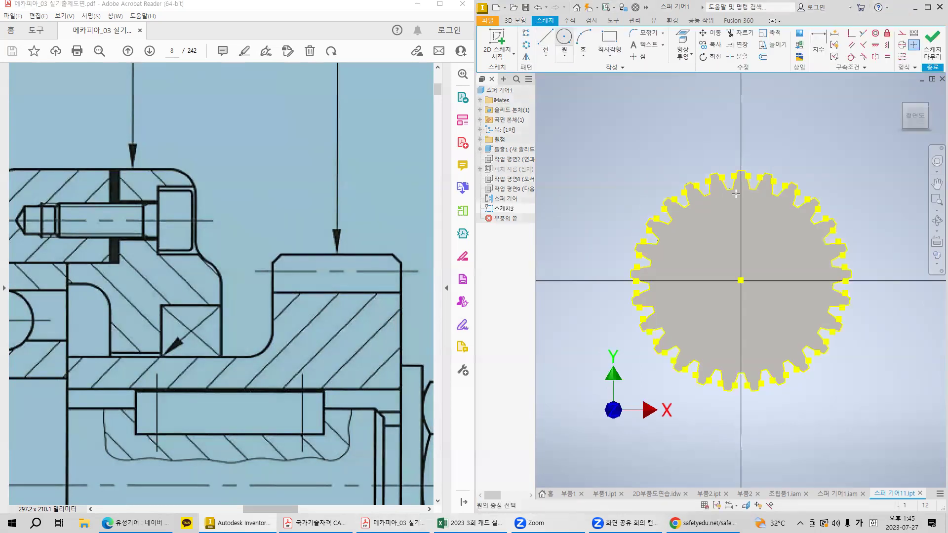
left_click(741, 281)
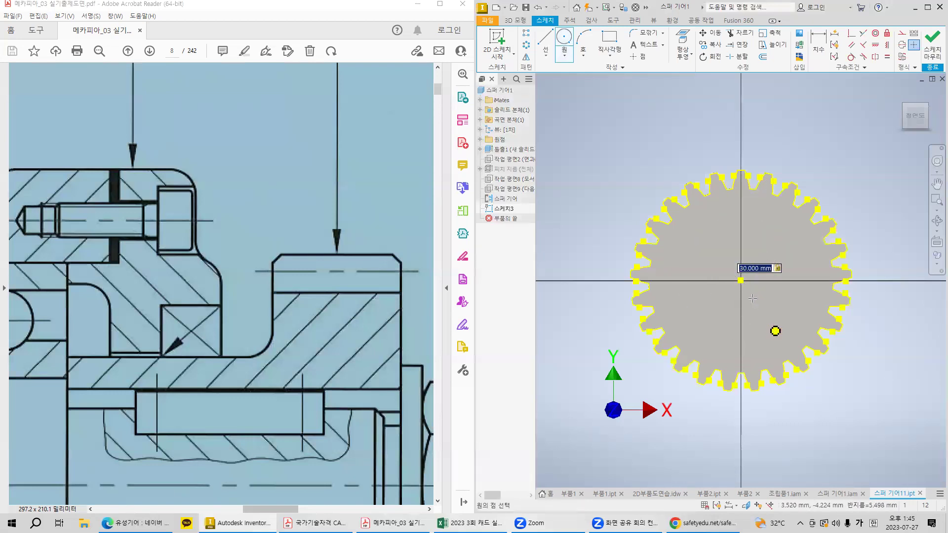
key("Return")
- Extrude the circular profile 29 mm outward as a hub joined to the gear and view it from the side
key("e")
left_click(745, 213)
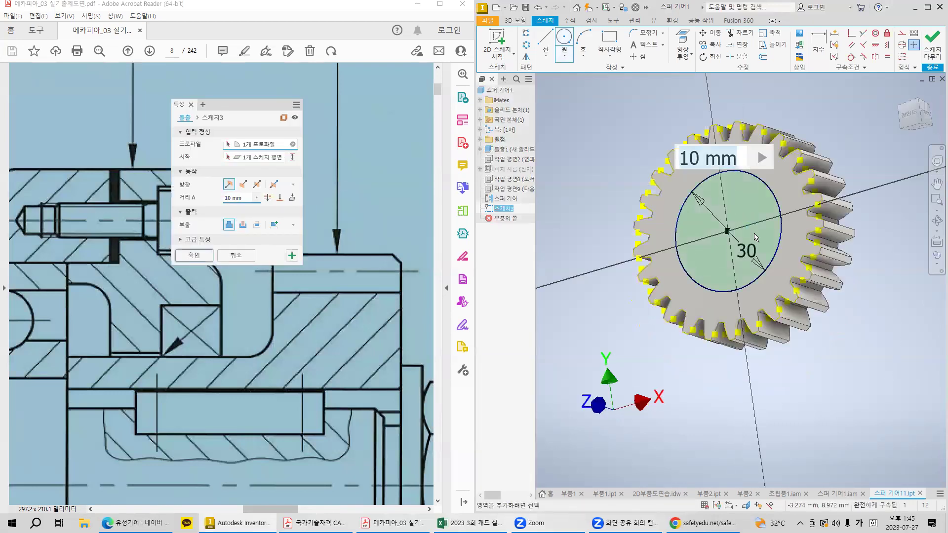
left_click(235, 199)
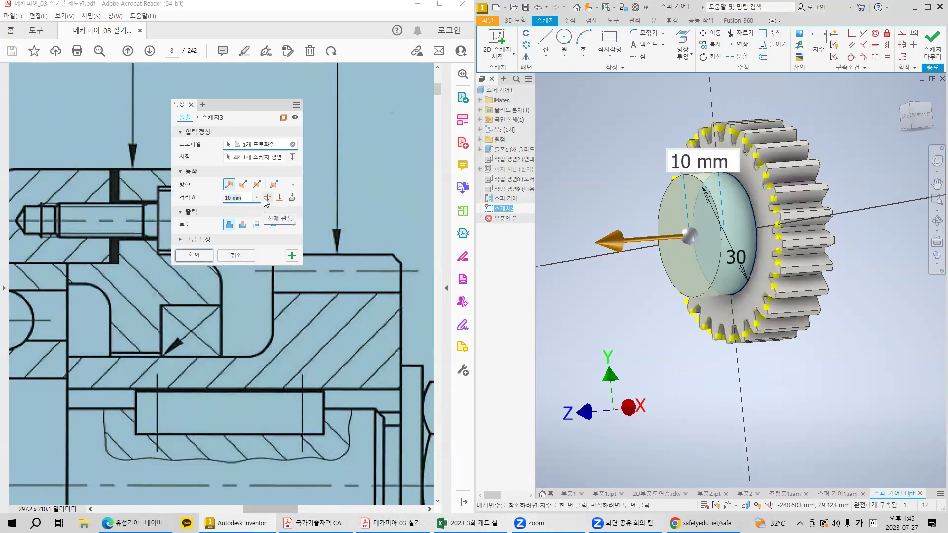
type("29")
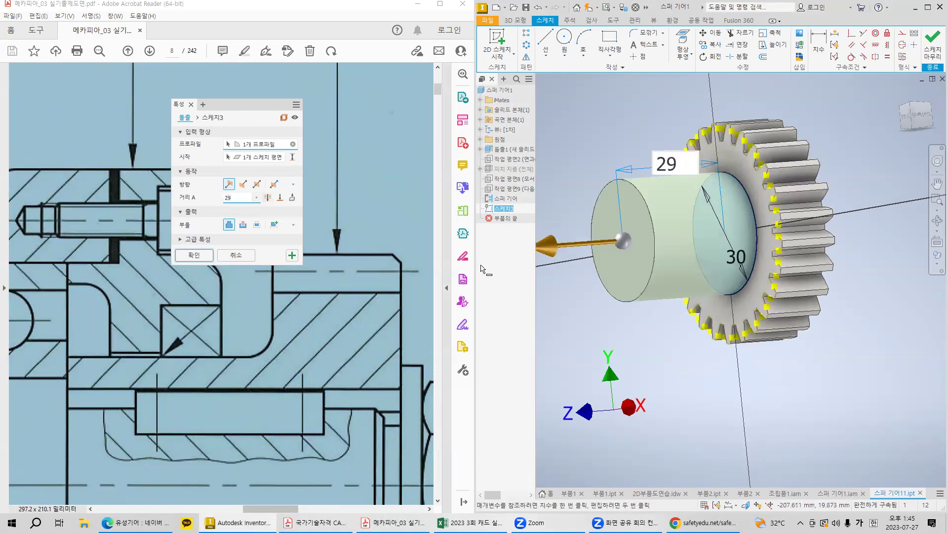
middle_click_drag(745, 279, 727, 276, "shift")
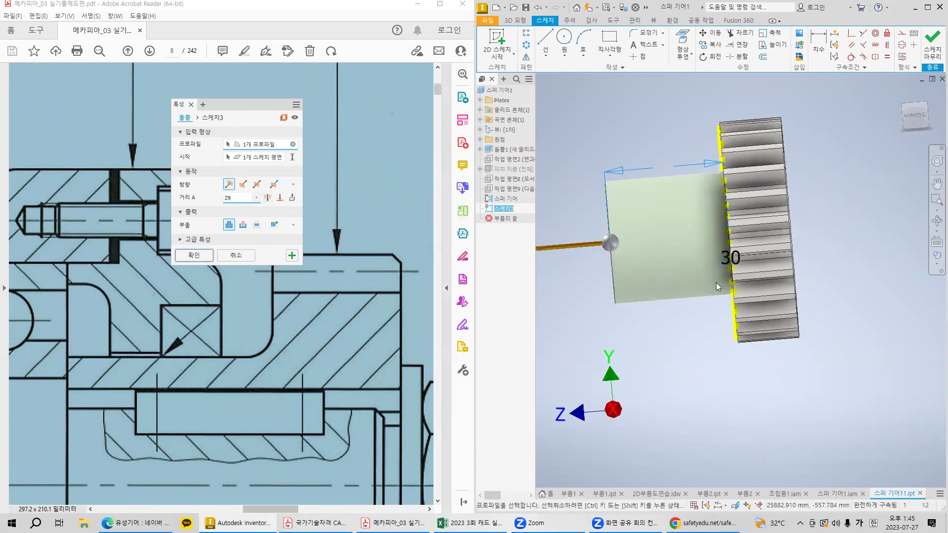
key("Return")
middle_click_drag(718, 283, 718, 281, "shift")
left_click(915, 118)
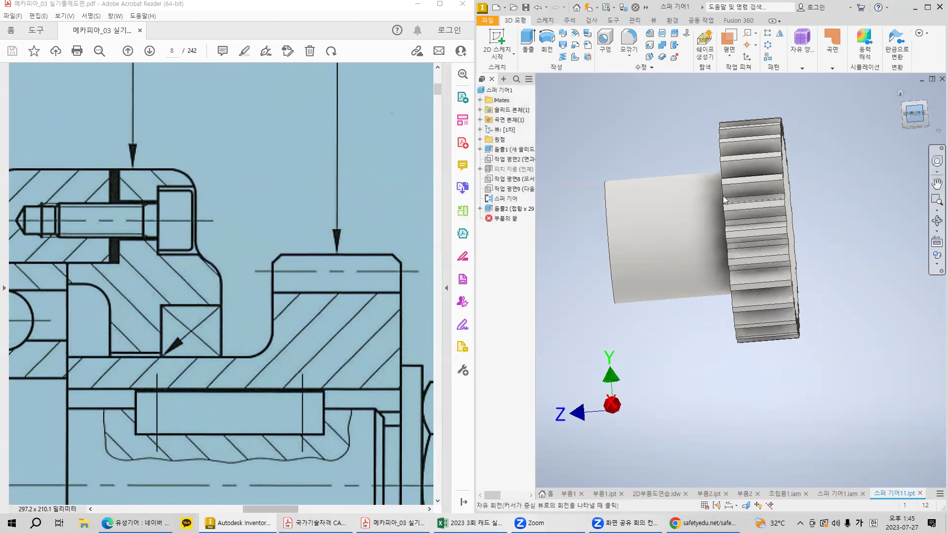
- Recheck the hub in the drawing and set the hub extrusion's distance to 24 mm
left_click(249, 373)
scroll(252, 378, "down", 5)
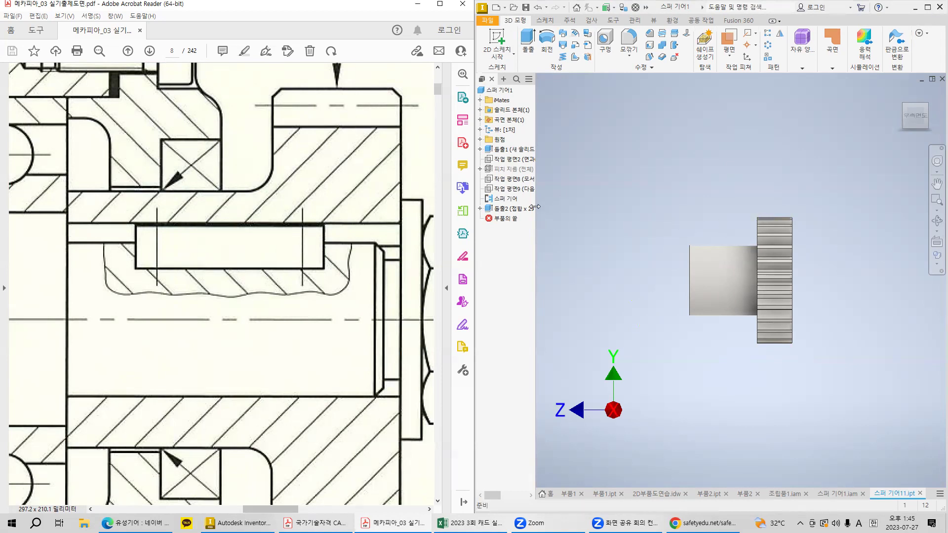
right_click(507, 210)
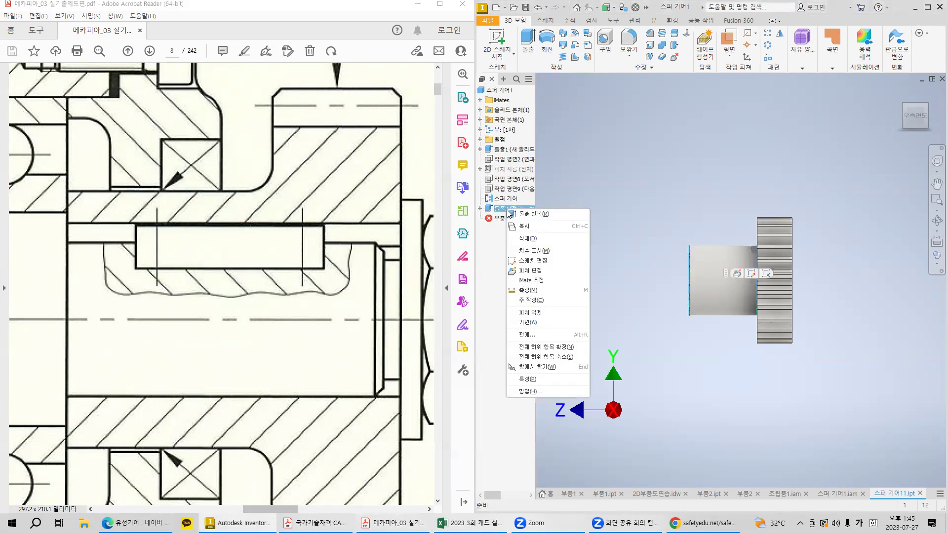
left_click(538, 270)
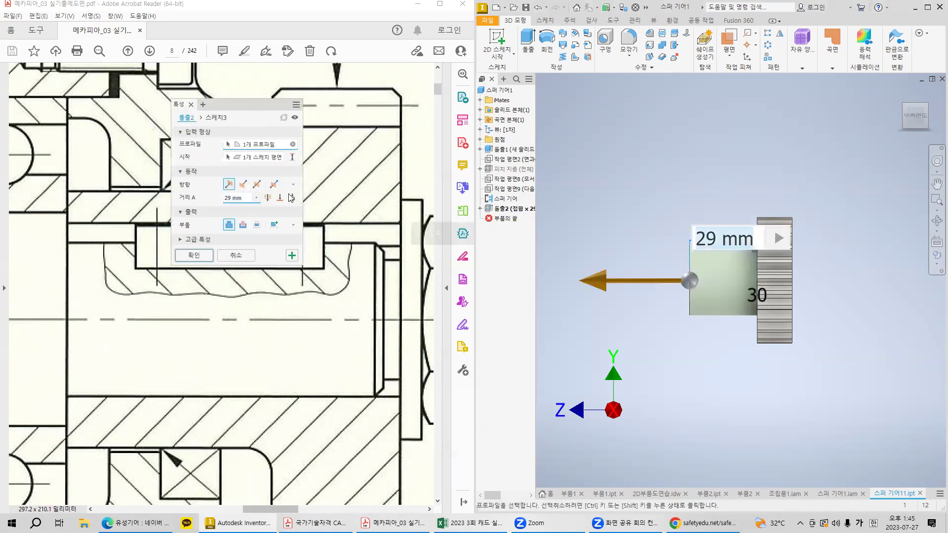
type("24")
left_click(206, 255)
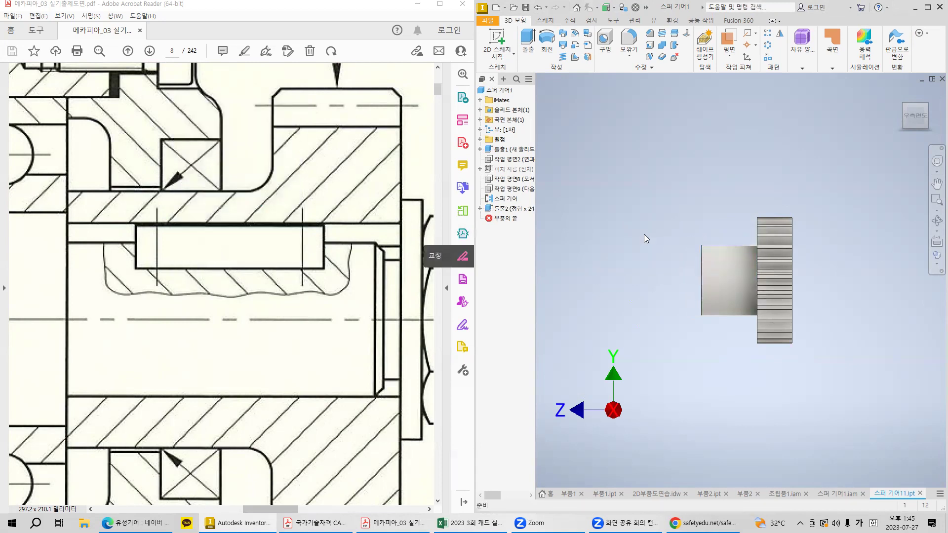
- Check the shaft bore in the drawing, start a sketch on the hub's end face and draw an 18 mm diameter circle centred on the origin
middle_click_drag(846, 248, 802, 206)
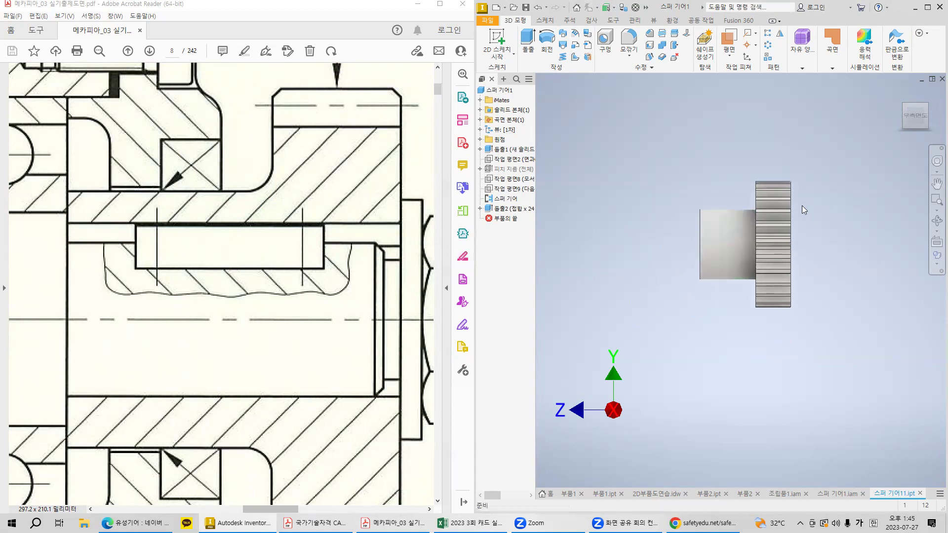
middle_click_drag(624, 264, 714, 267, "shift")
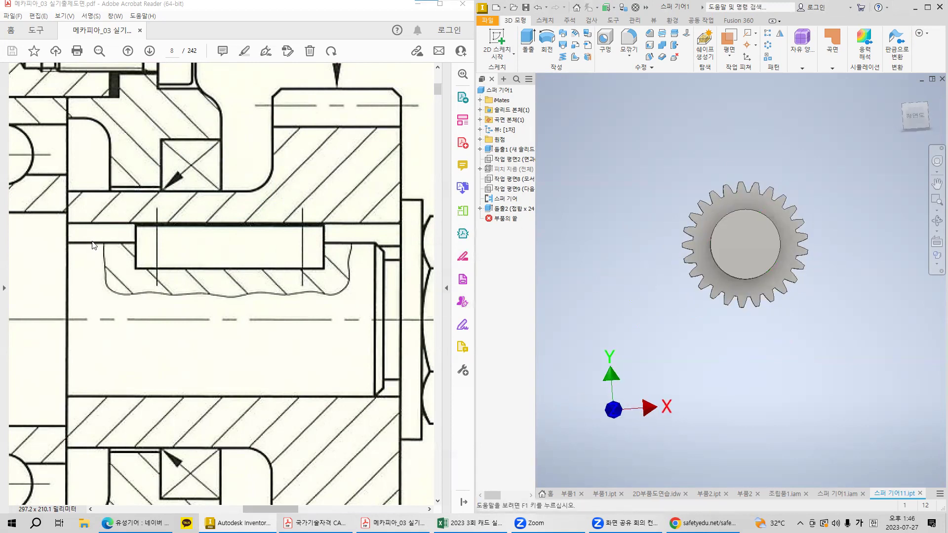
left_click_drag(92, 242, 103, 395)
left_click_drag(99, 243, 117, 398)
left_click(756, 238)
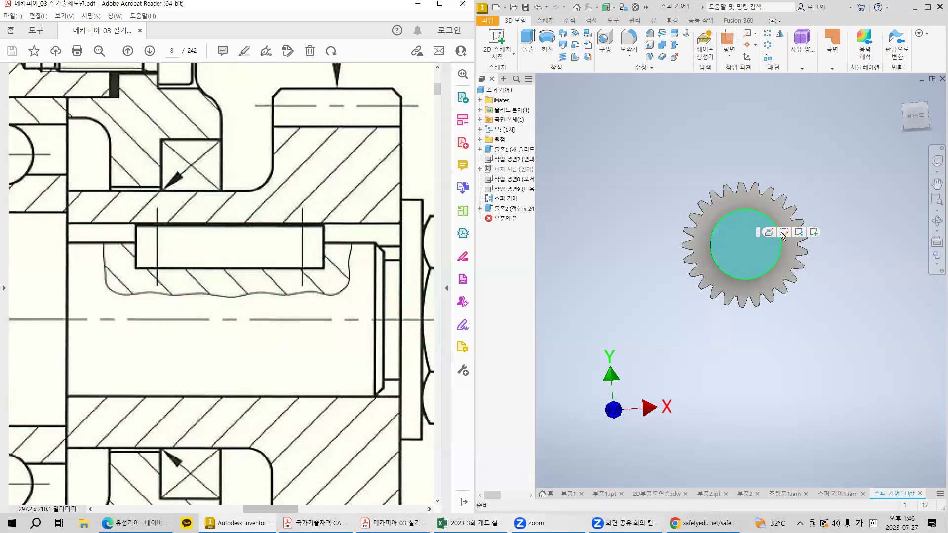
left_click(812, 232)
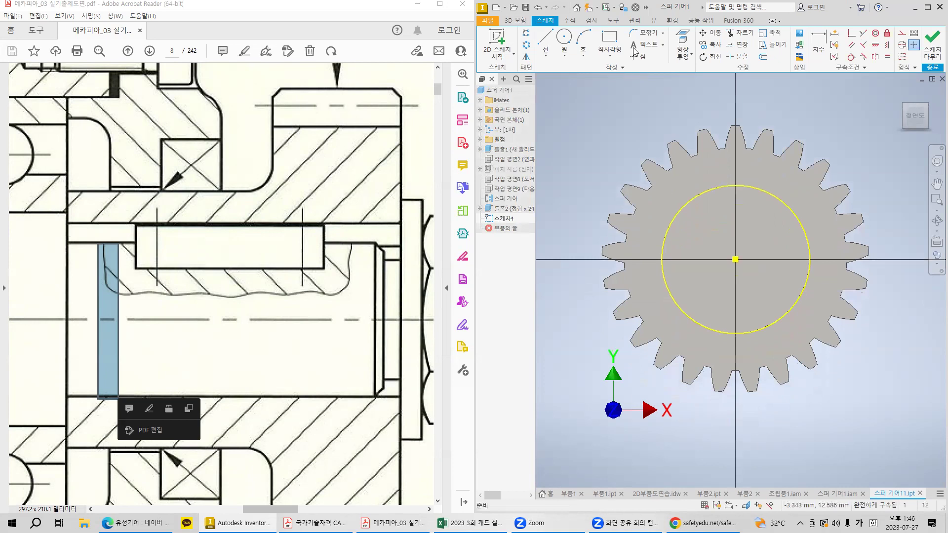
left_click(571, 40)
left_click(735, 259)
type("18")
key("Return")
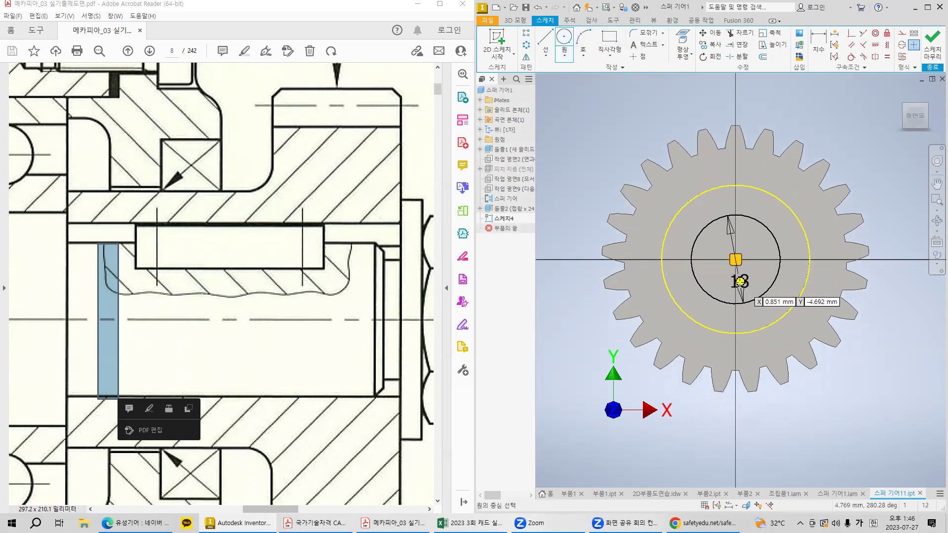
- Draw a keyway rectangle across the upper edge of the bore circle and align its lower edge's midpoint vertically with the origin
scroll(721, 212, "down", 2)
scroll(719, 207, "up", 3)
key("r")
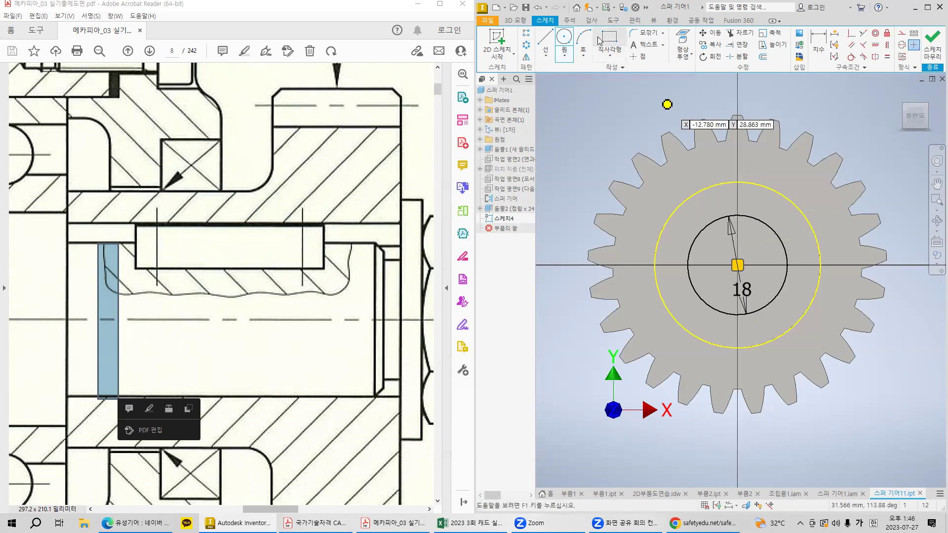
left_click(722, 200)
left_click(767, 234)
key("Escape")
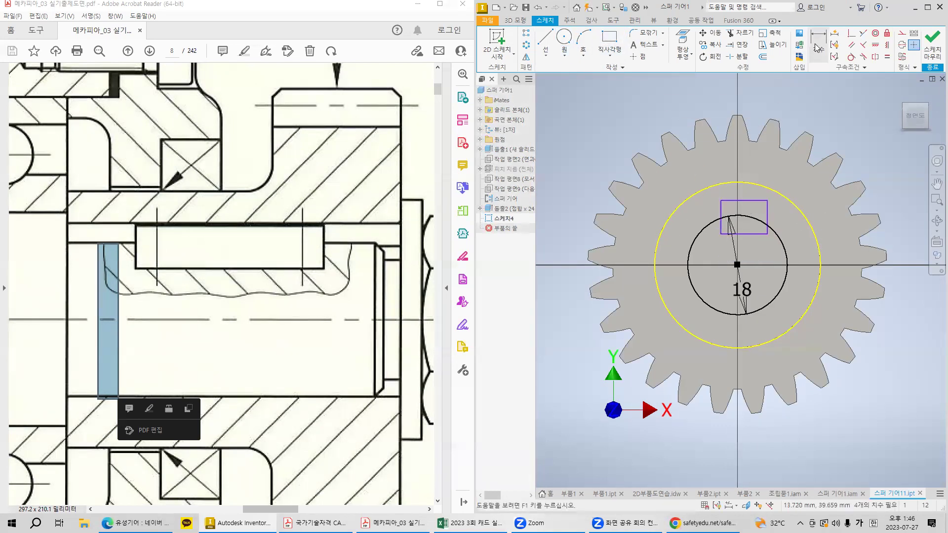
left_click(887, 45)
left_click(745, 234)
left_click(737, 265)
key("Escape")
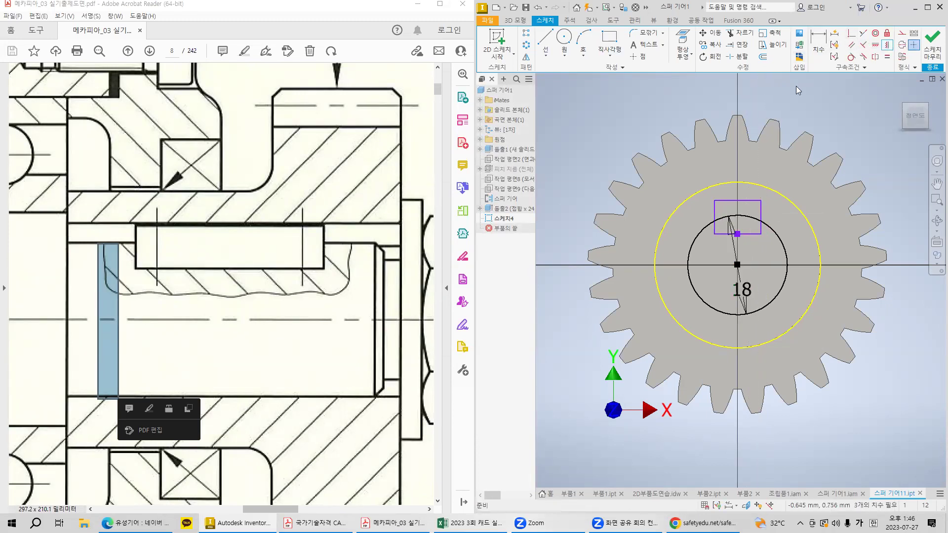
- Dimension the keyway rectangle 6 mm wide, with its upper edge 11.8 mm from the origin
left_click(819, 44)
left_click(746, 201)
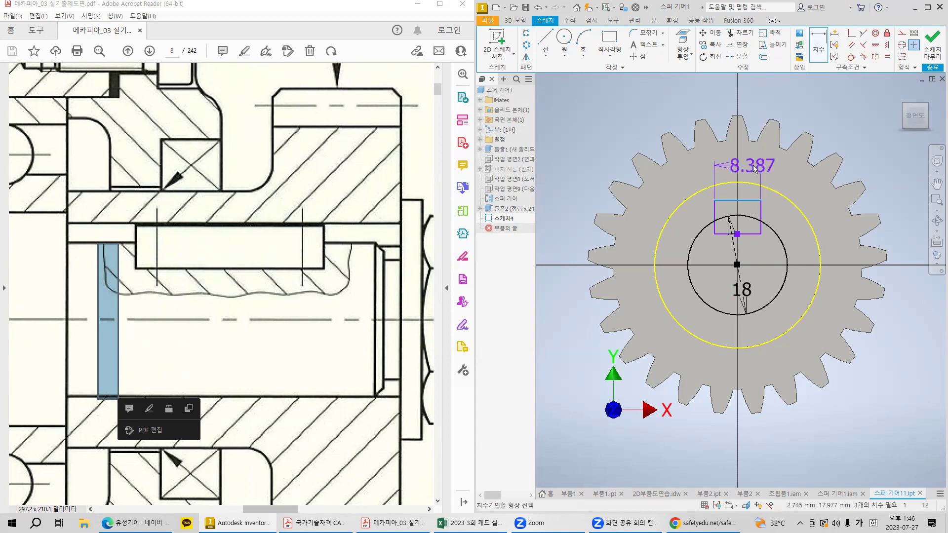
left_click(754, 165)
type("6")
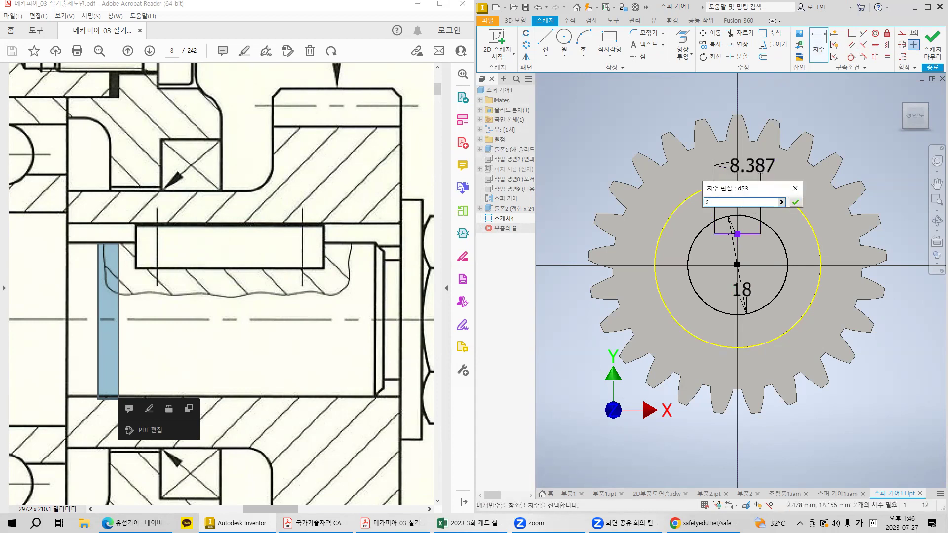
key("Return")
left_click(746, 234)
left_click(738, 265)
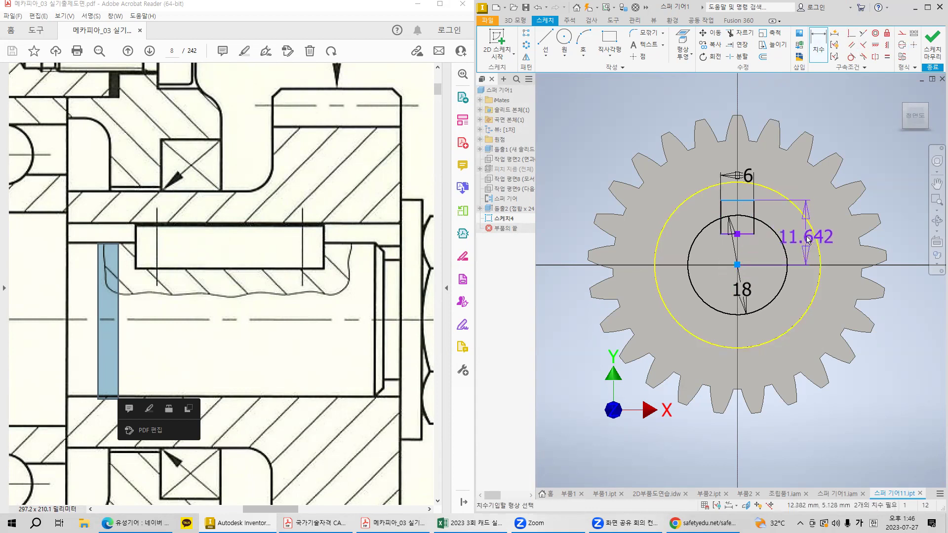
left_click(793, 242)
type("ㄱ")
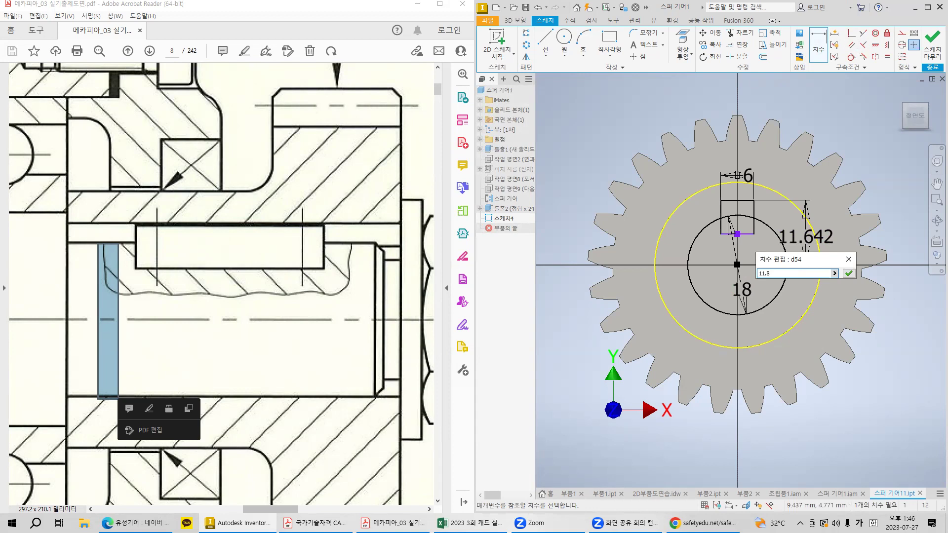
type("11.8")
key("Return")
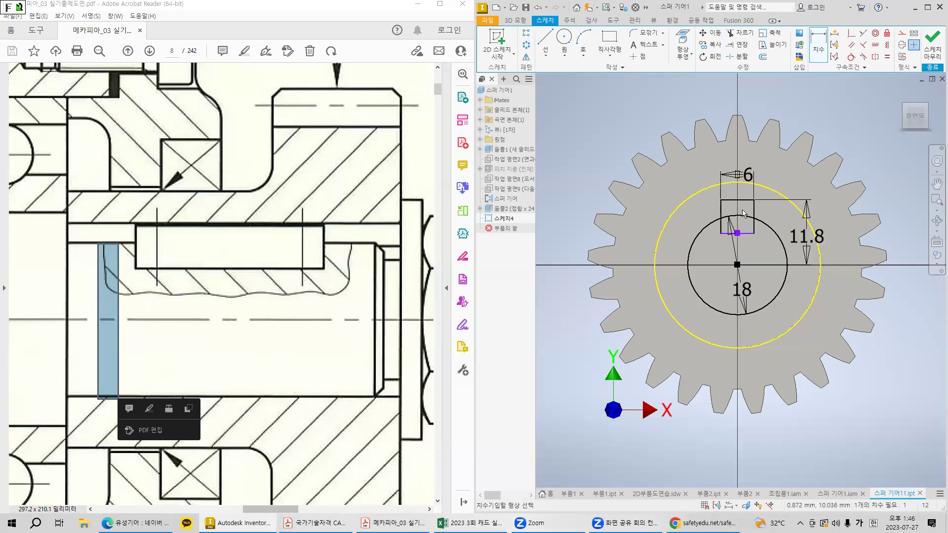
type("77")
key("Escape")
- Cut the bore and keyway profiles through the hub and gear with a 64.75 mm extrusion
key("e")
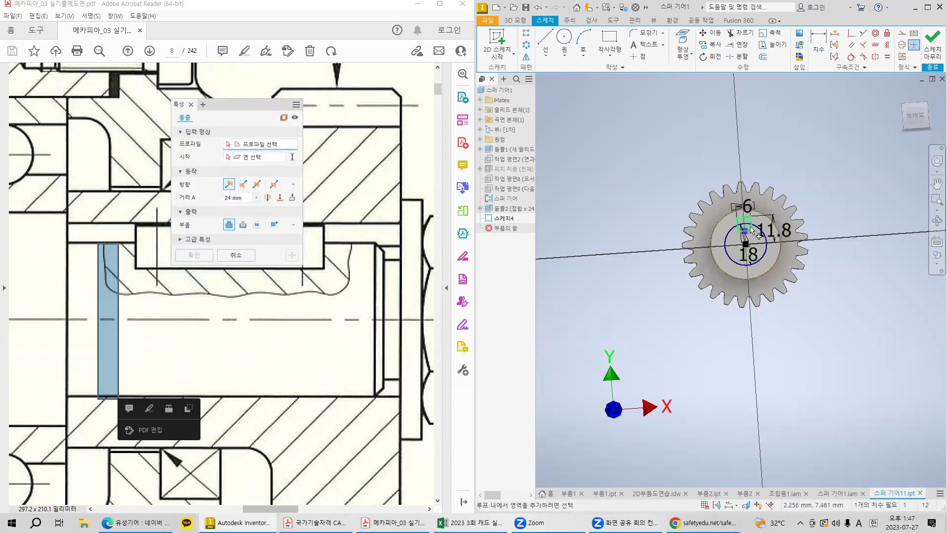
left_click(747, 237)
left_click(746, 234)
left_click(755, 254)
middle_click_drag(756, 262, 637, 262, "shift")
left_click_drag(569, 258, 840, 220)
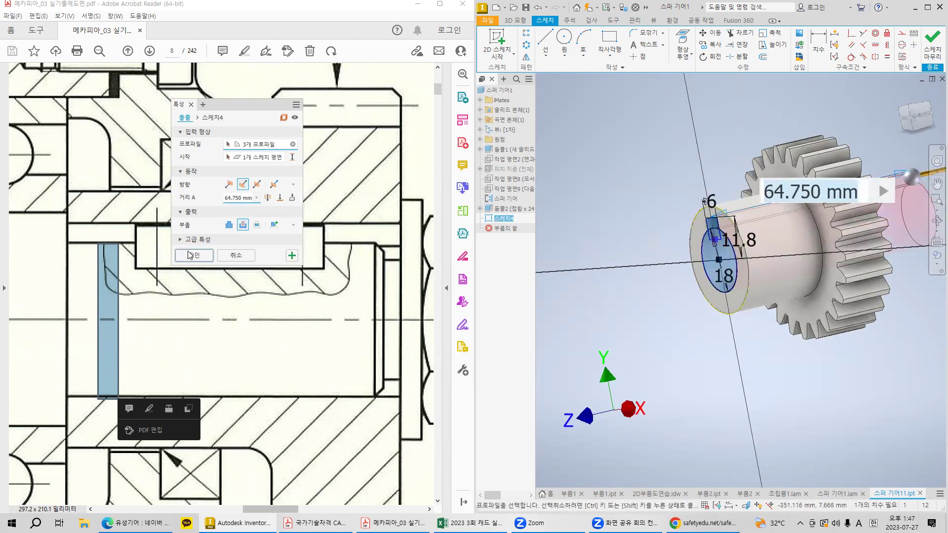
left_click(192, 255)
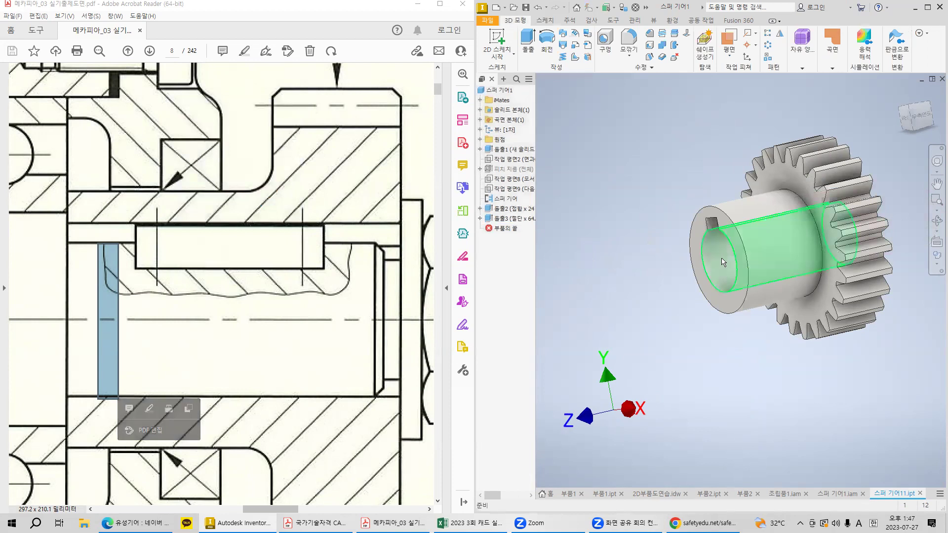
- Chamfer the circular bore edges 1 mm at both the hub end and the gear's opposite face
key("ctrl+shift+k")
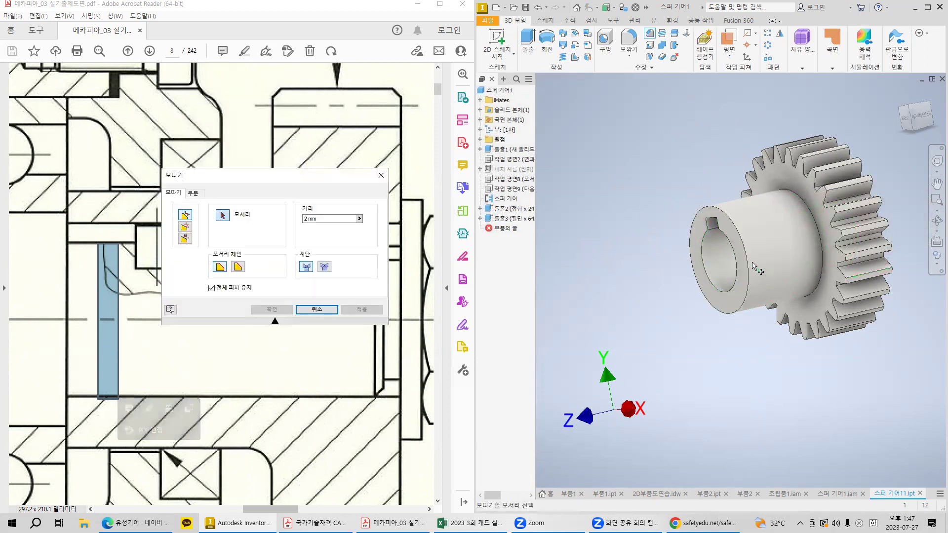
left_click(705, 257)
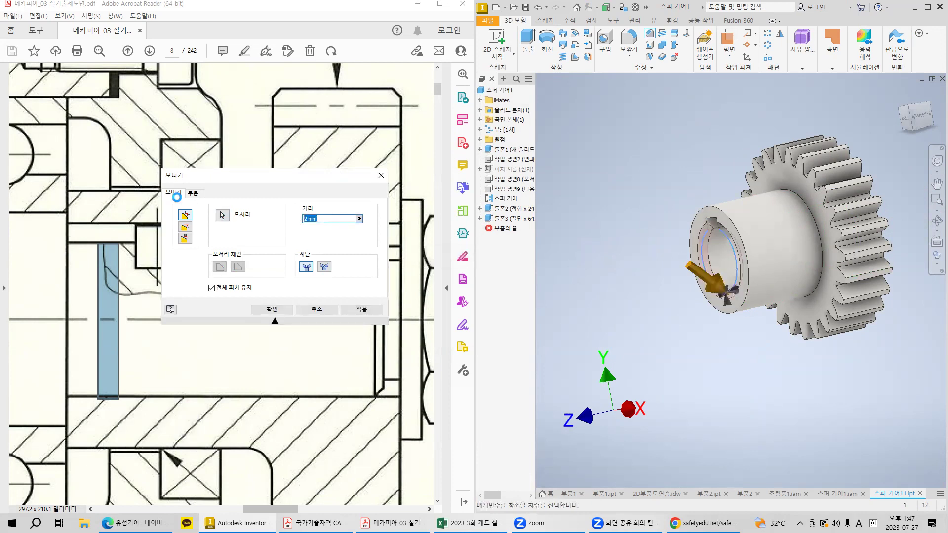
type("1")
middle_click_drag(810, 336, 783, 425, "shift")
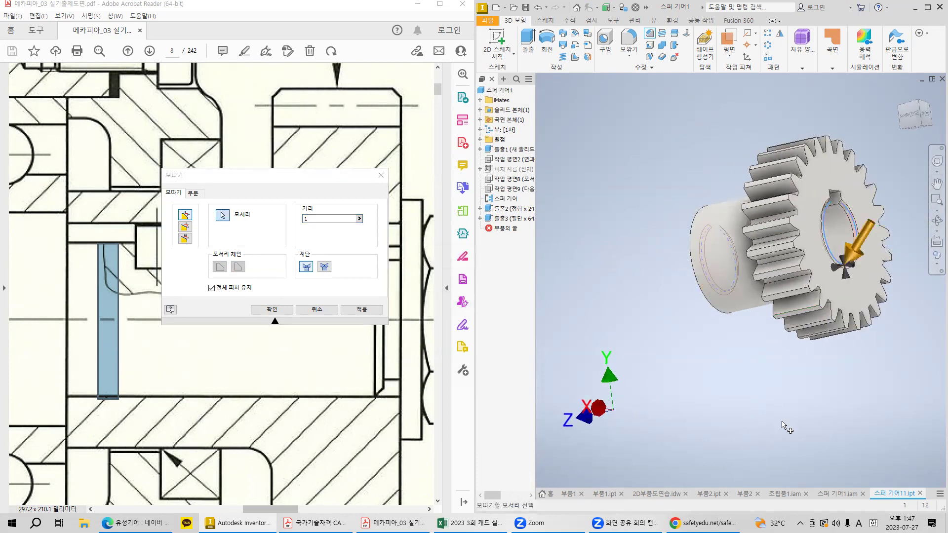
left_click(272, 310)
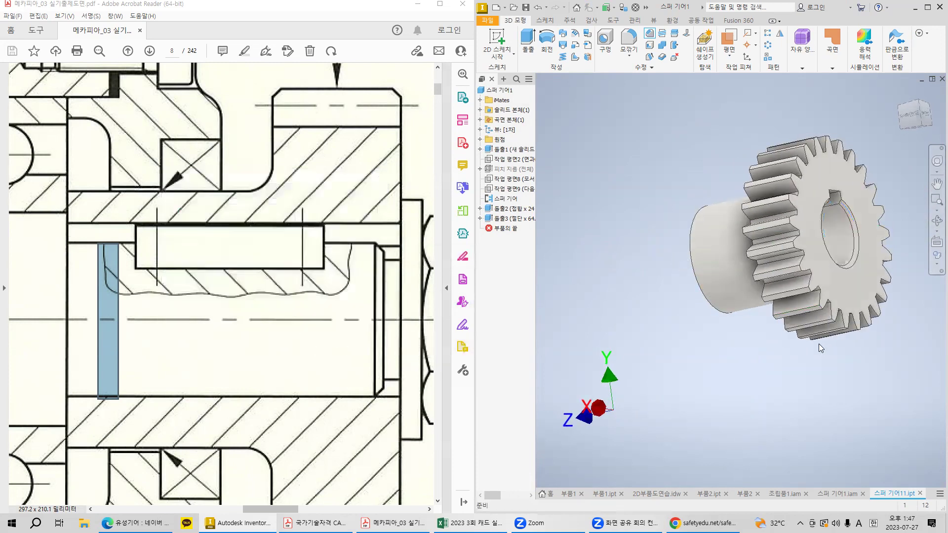
- Compare the gear's toothed rim in side view with the chamfered tooth tips in the drawing
middle_click_drag(829, 336, 882, 334, "shift")
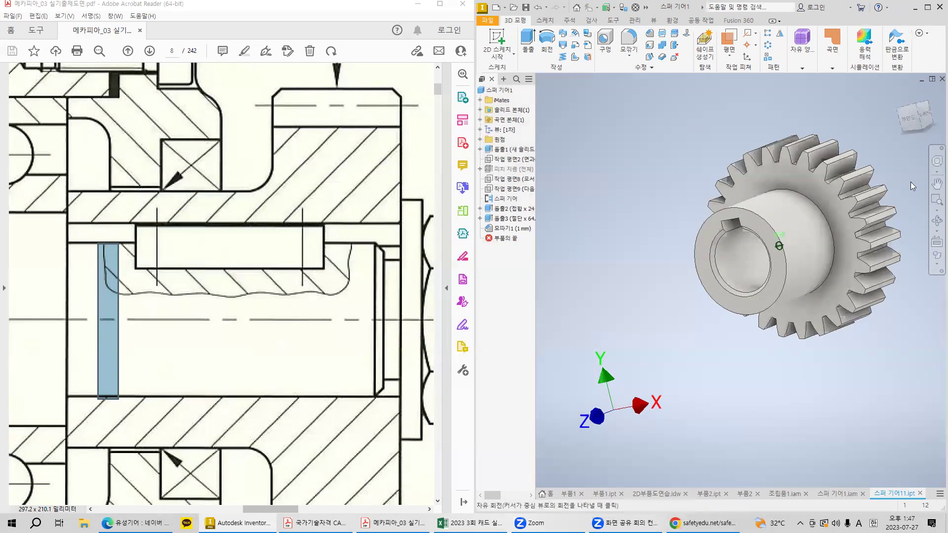
left_click(924, 116)
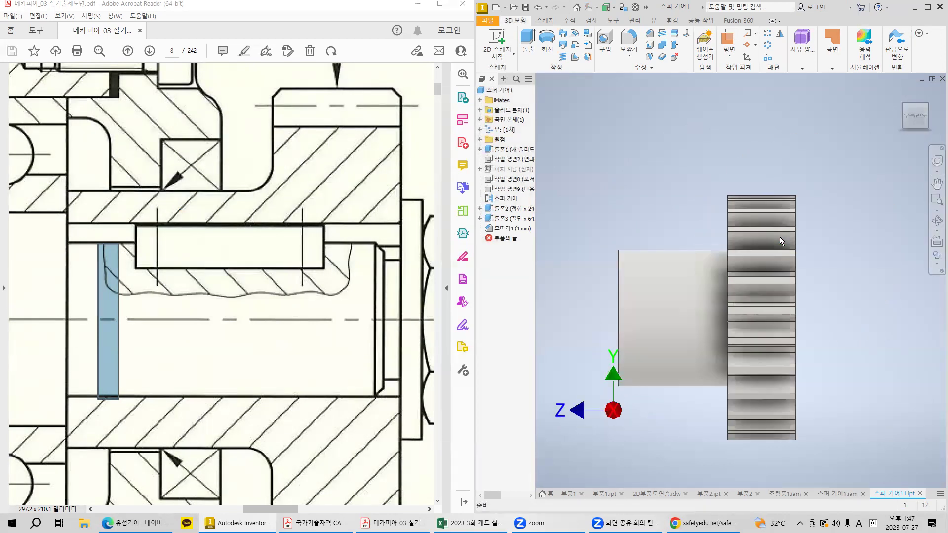
scroll(780, 237, "up", 3)
key("super+shift+s")
left_click_drag(270, 82, 409, 99)
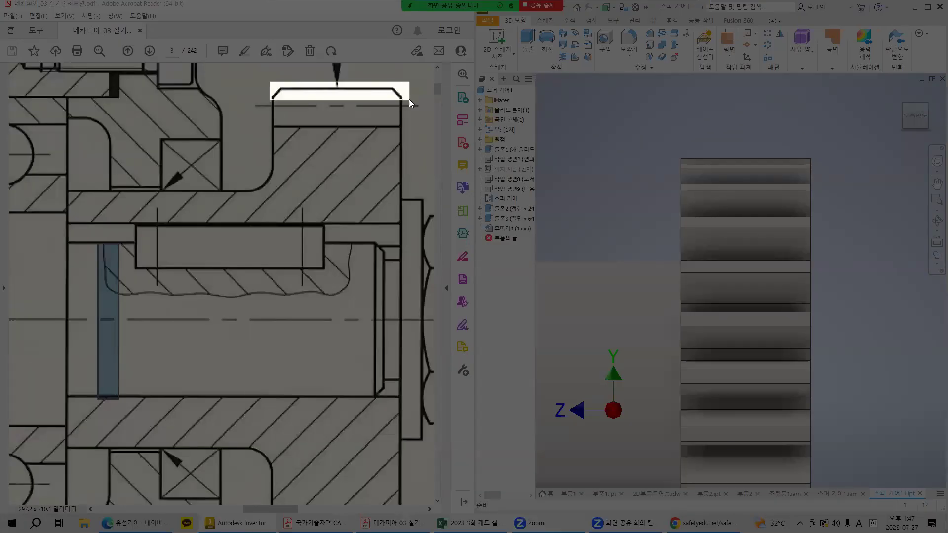
middle_click_drag(705, 181, 707, 182, "shift")
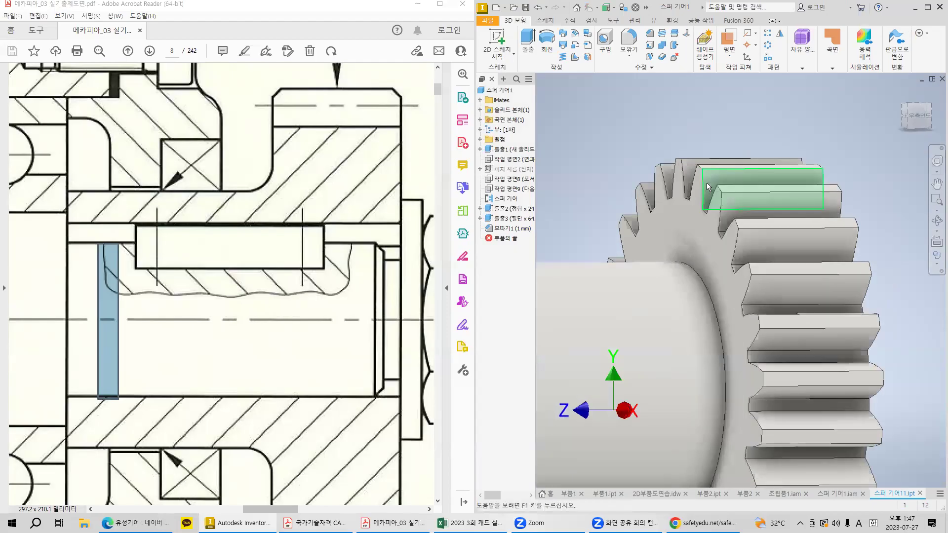
- Try a 1 mm chamfer on individual tooth edges at both gear faces and undo it
key("ctrl+shift+k")
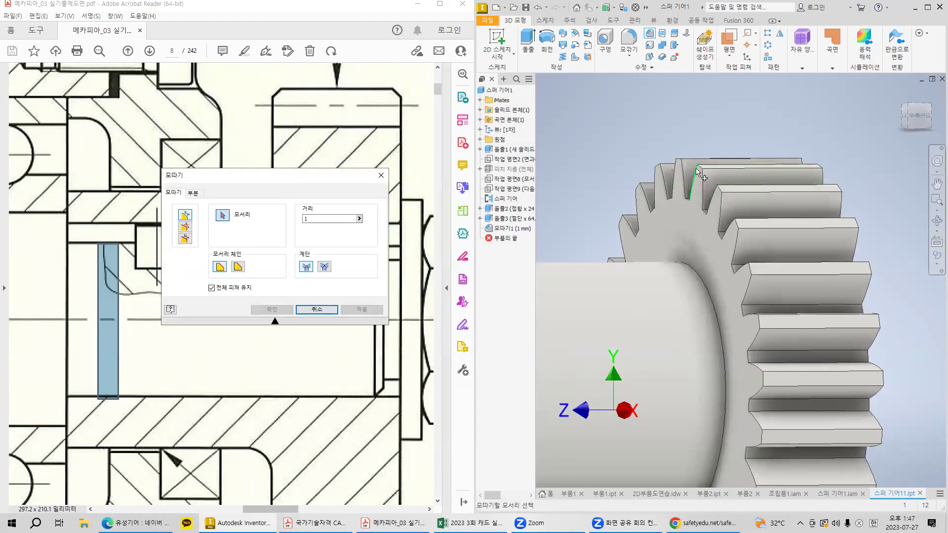
scroll(704, 171, "up", 3)
left_click(703, 170)
middle_click_drag(704, 170, 785, 208, "shift")
left_click(825, 180)
scroll(716, 296, "up", 5)
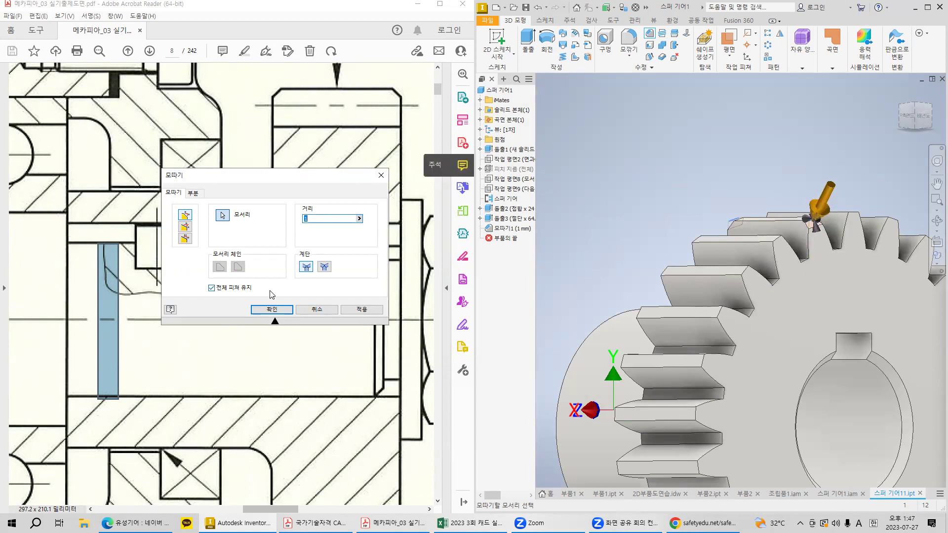
left_click(280, 309)
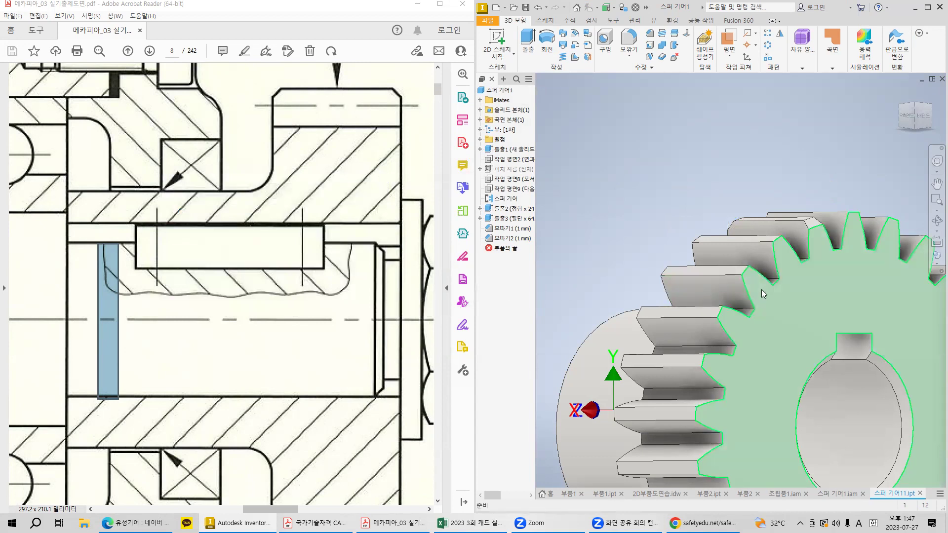
key("ctrl+z")
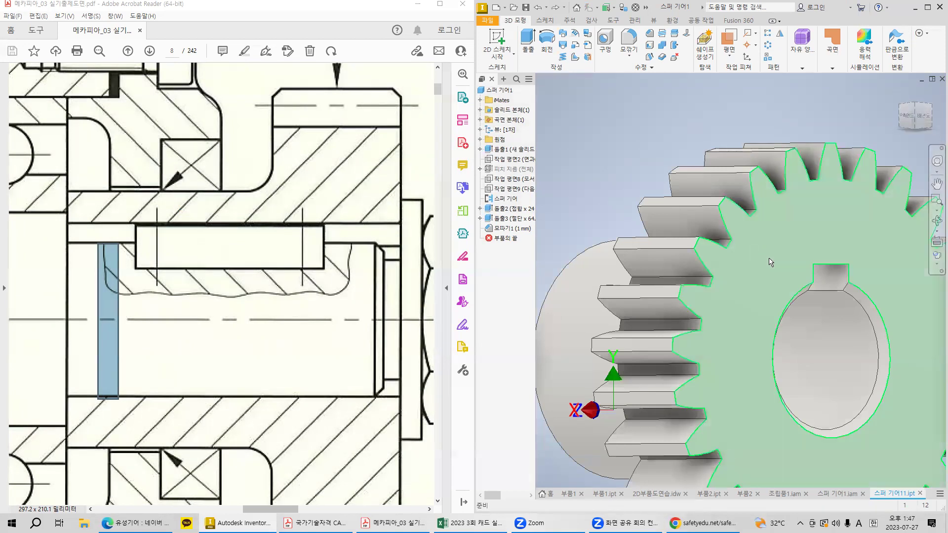
- With the history rolled back to the gear blank's extrusion, chamfer both outer rim edges 1 mm and restore the remaining features
scroll(767, 256, "down", 3)
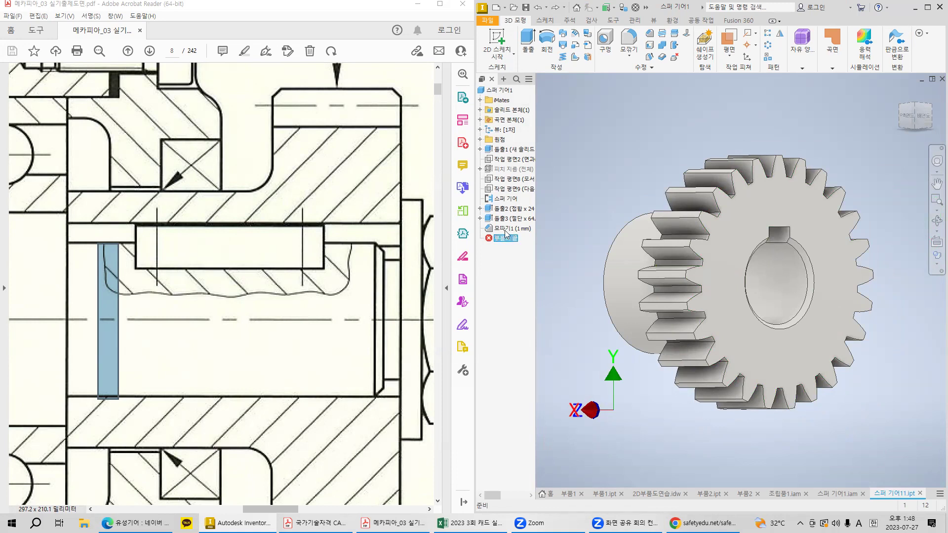
left_click_drag(506, 163, 512, 166)
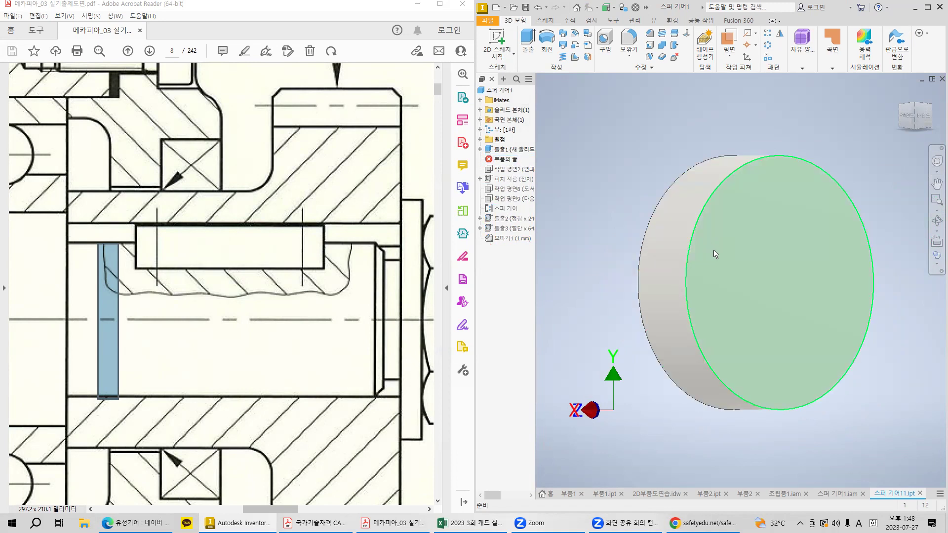
middle_click_drag(715, 255, 730, 253, "shift")
key("ctrl+shift+k")
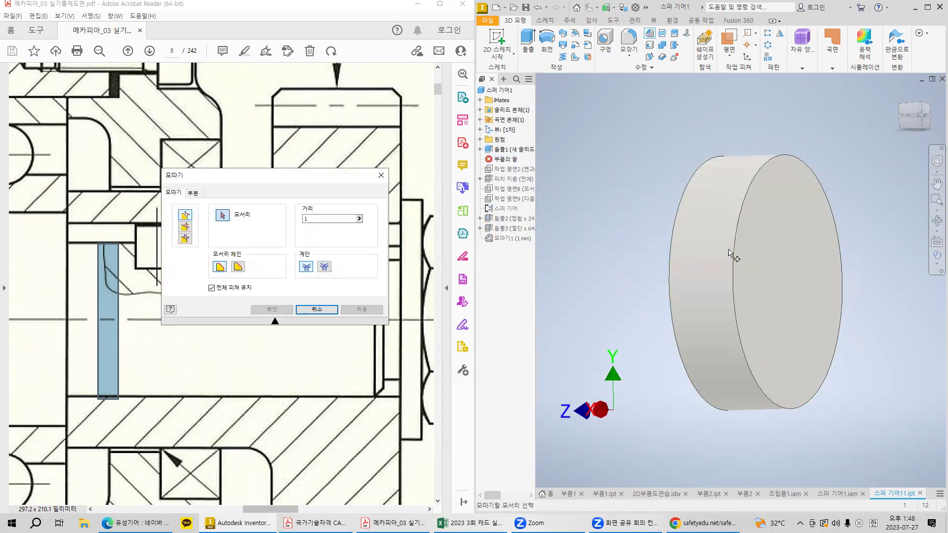
left_click(742, 206)
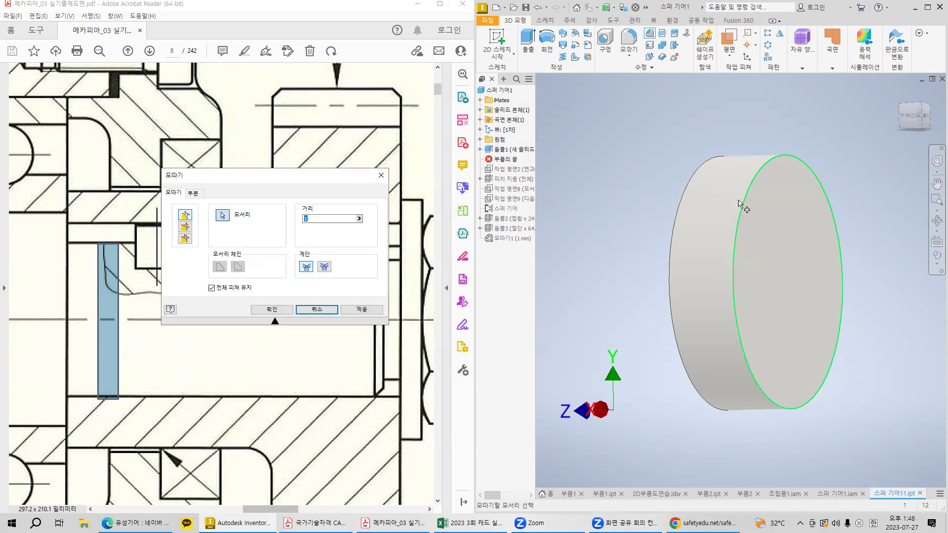
left_click(688, 198)
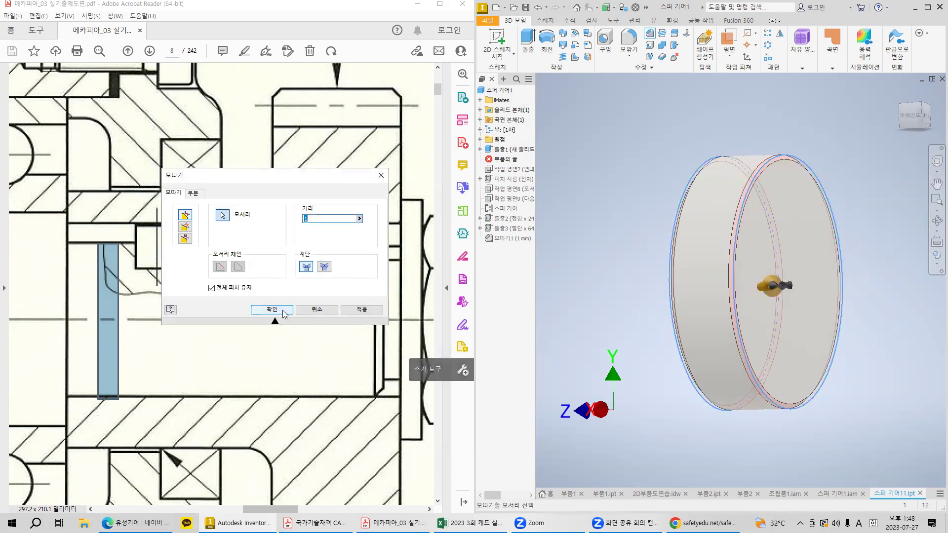
left_click(283, 310)
left_click_drag(509, 172, 512, 252)
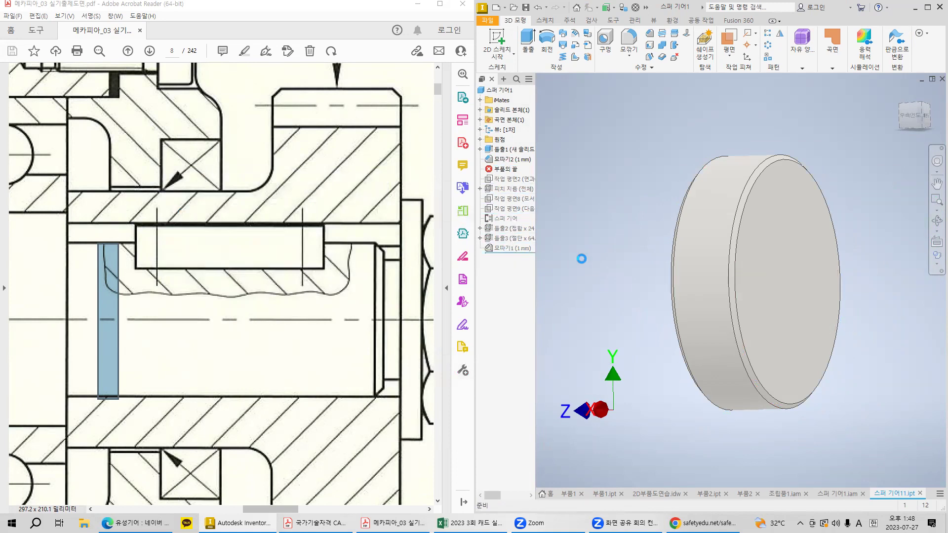
left_click(729, 91)
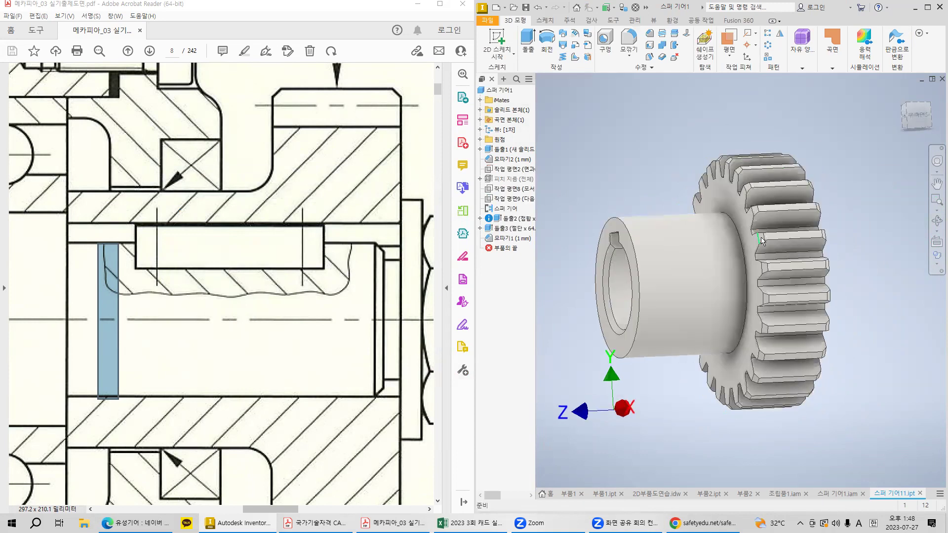
- Fillet the circular edge where the hub meets the gear's face with a 3 mm radius, matching the drawing
left_click(914, 117)
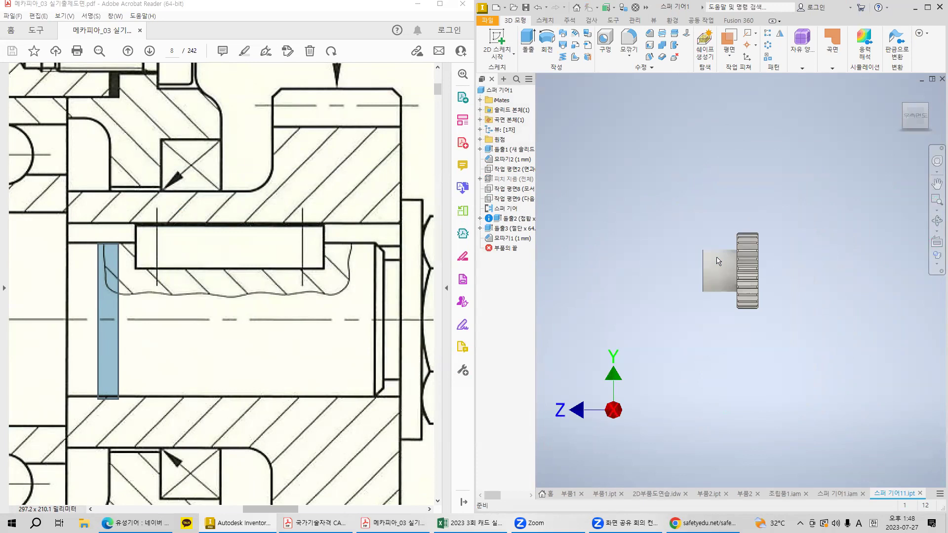
scroll(716, 258, "up", 5)
middle_click_drag(737, 268, 716, 253)
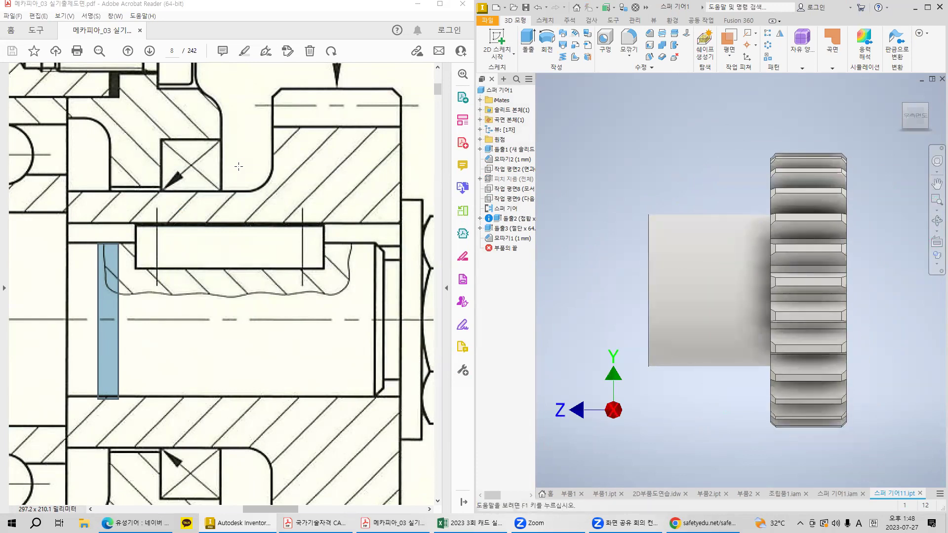
key("super+shift+s")
left_click_drag(237, 163, 284, 217)
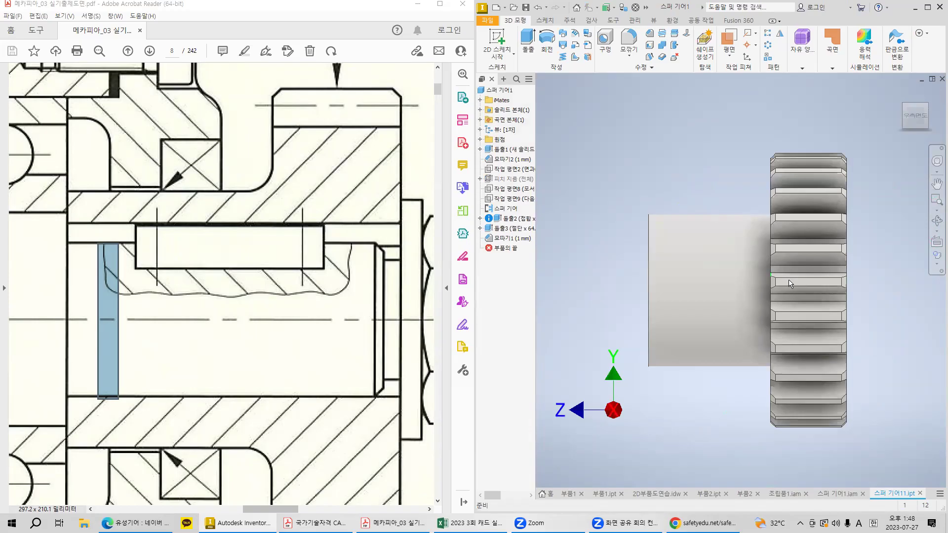
middle_click_drag(771, 272, 801, 279, "shift")
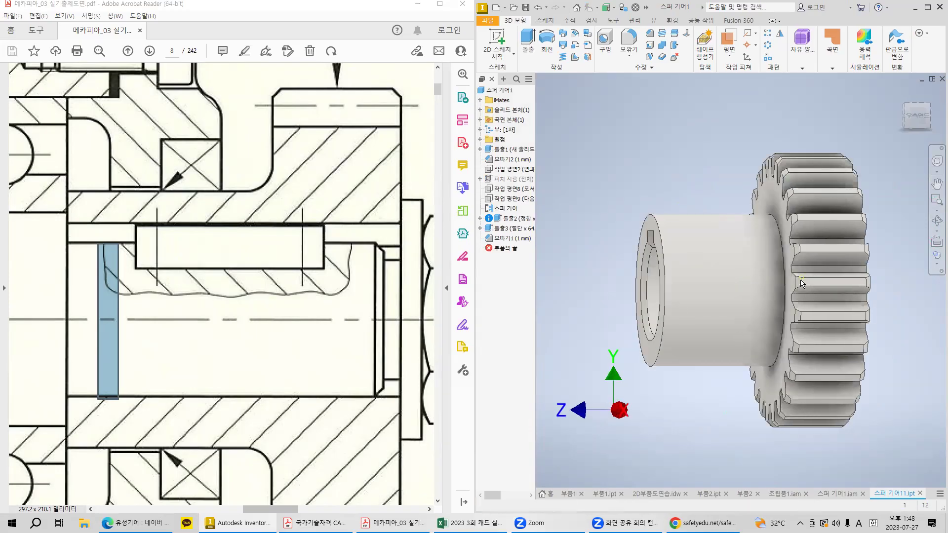
key("f")
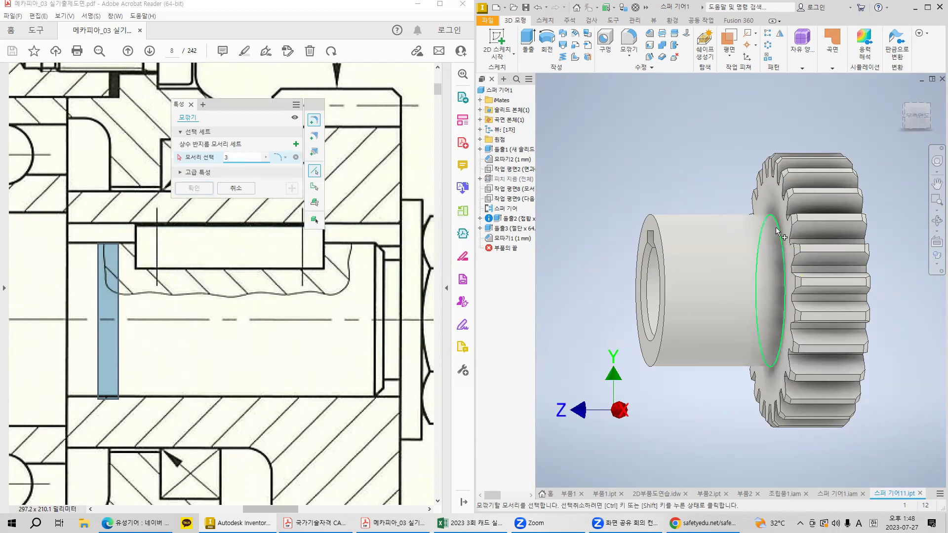
left_click(780, 232)
type("3")
left_click(188, 190)
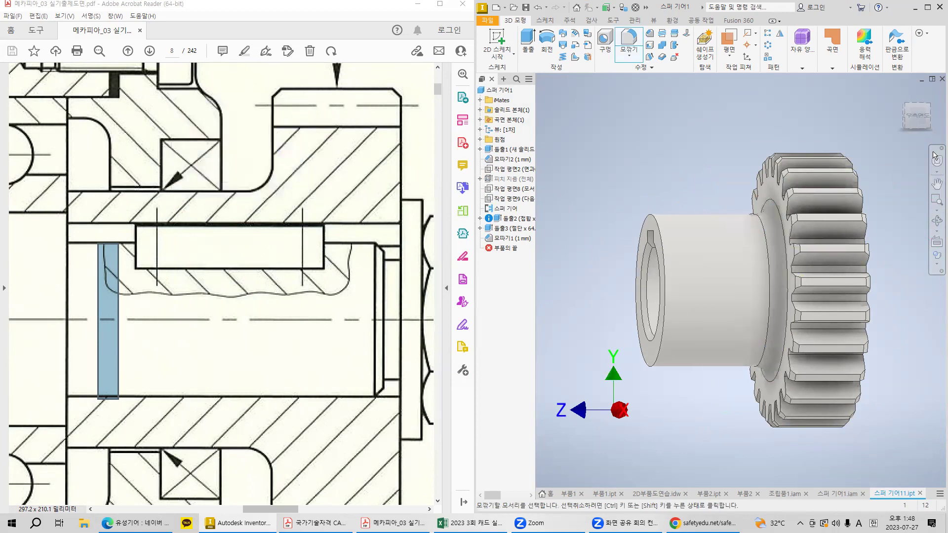
- Inspect the whole filleted gear and hub in side view
left_click(915, 118)
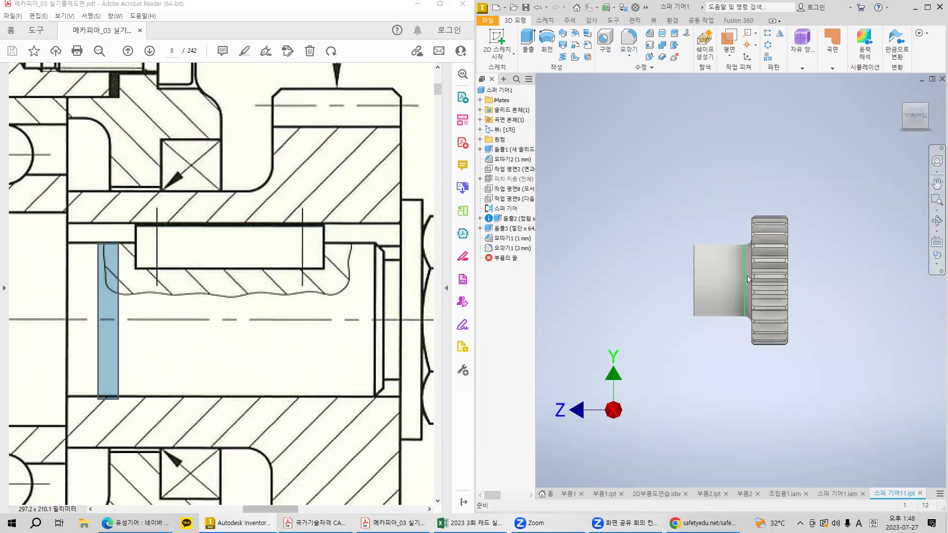
scroll(748, 275, "down", 3)
left_click_drag(604, 117, 877, 441)
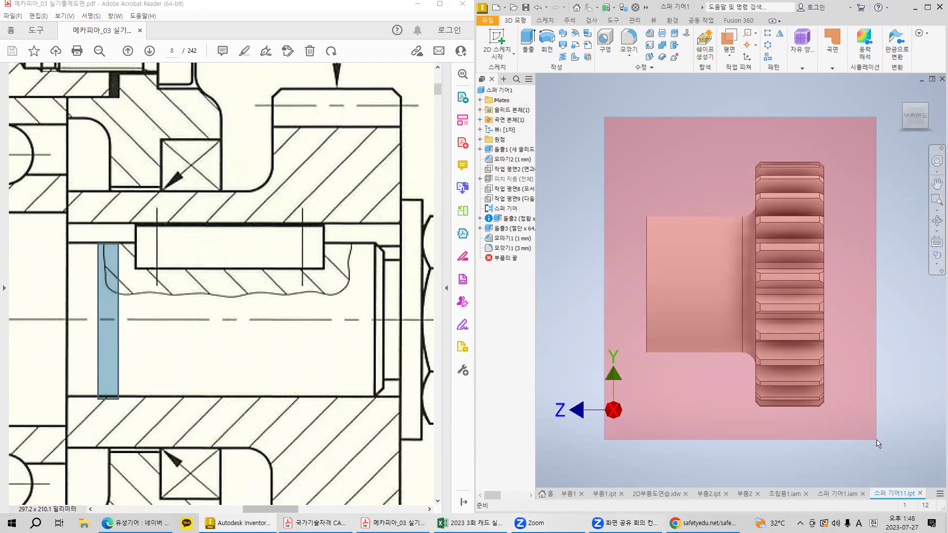
left_click_drag(877, 441, 876, 440)
left_click_drag(877, 440, 878, 439)
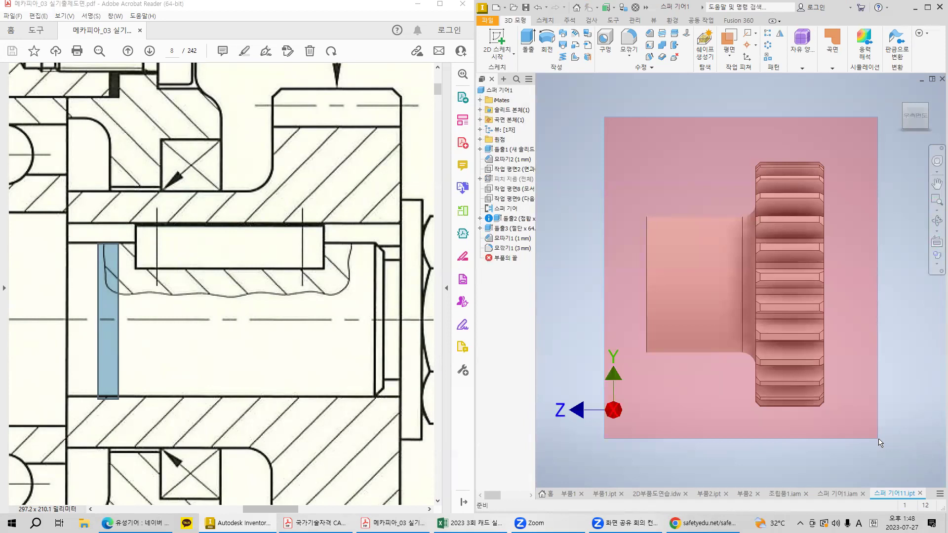
left_click_drag(878, 438, 878, 438)
left_click(878, 435)
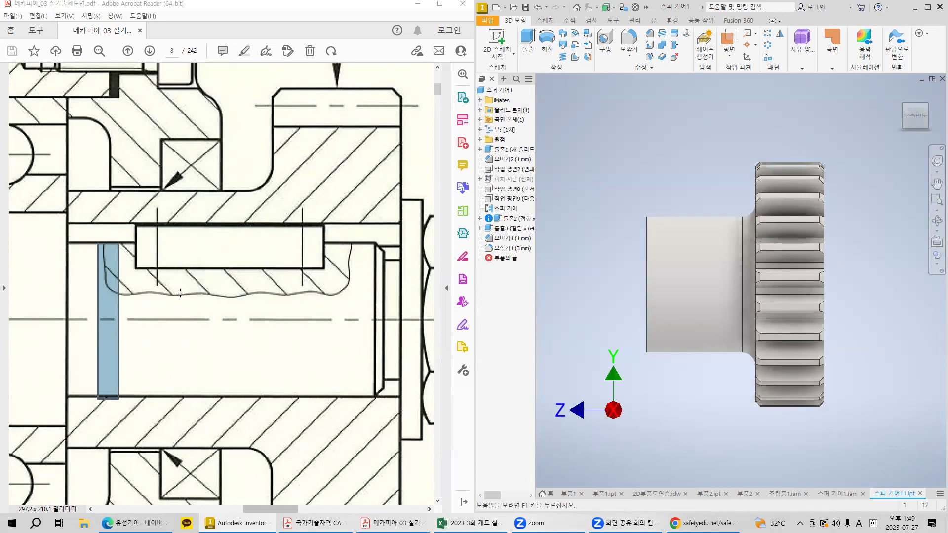
- Locate the oil seal around the gear hub in the assembly section, and find it in the exploded view on page 12
mouse_move(159, 141)
left_mouse_down()
mouse_move(231, 504)
mouse_move(221, 494)
mouse_move(227, 193)
mouse_move(227, 506)
mouse_move(220, 501)
left_mouse_up()
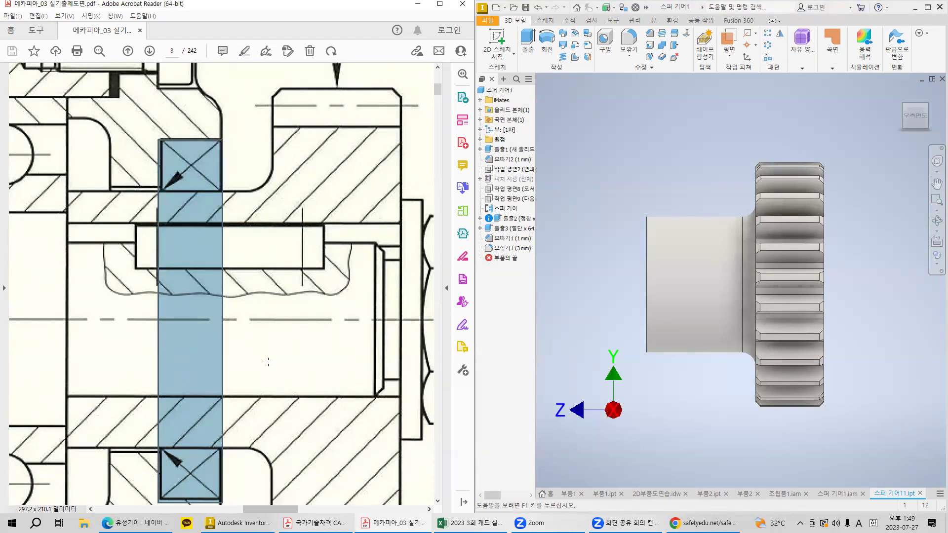
key("super+Right")
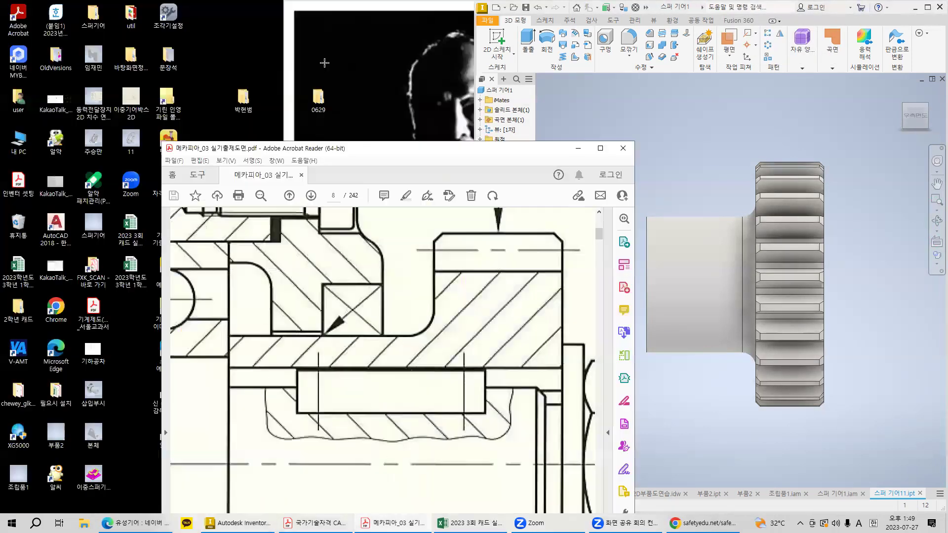
double_click(443, 151)
scroll(424, 181, "down", 2, "ctrl")
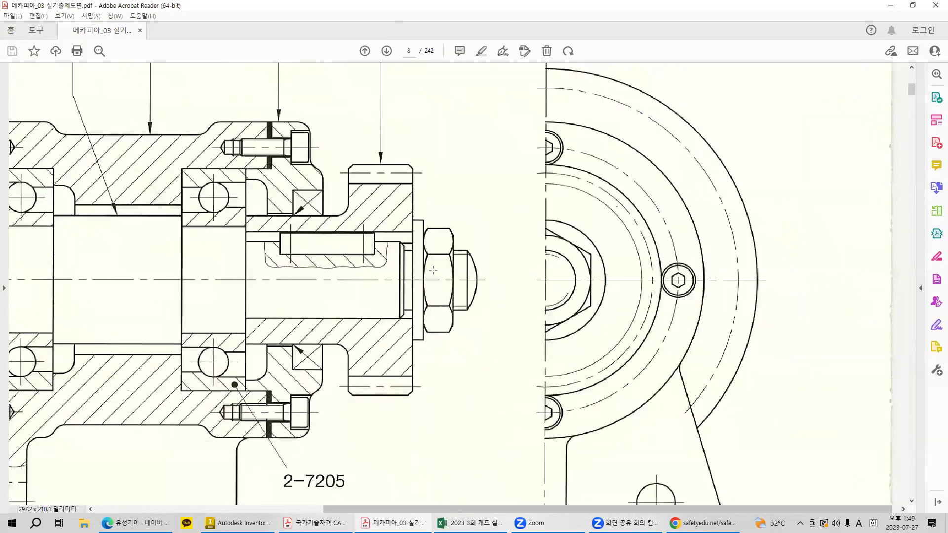
scroll(460, 336, "down", 3, "ctrl")
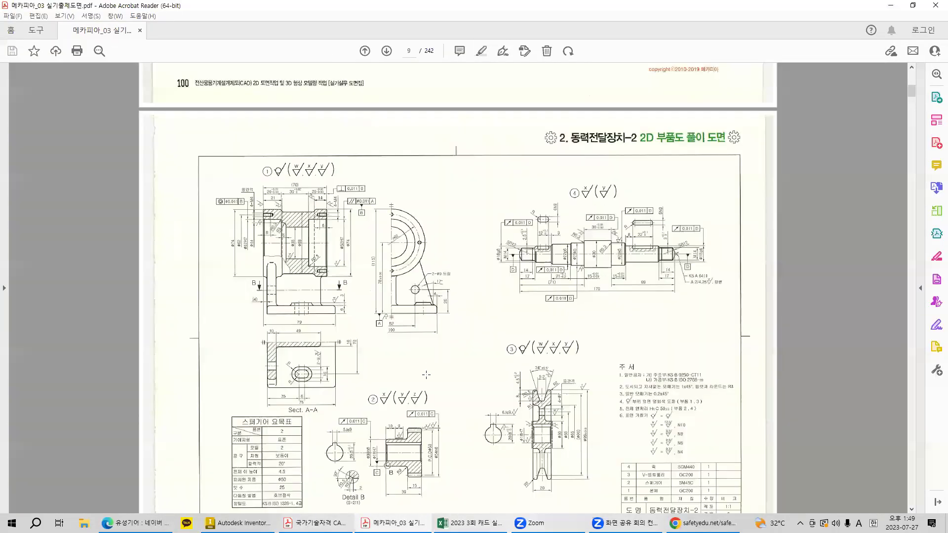
scroll(427, 374, "down", 15)
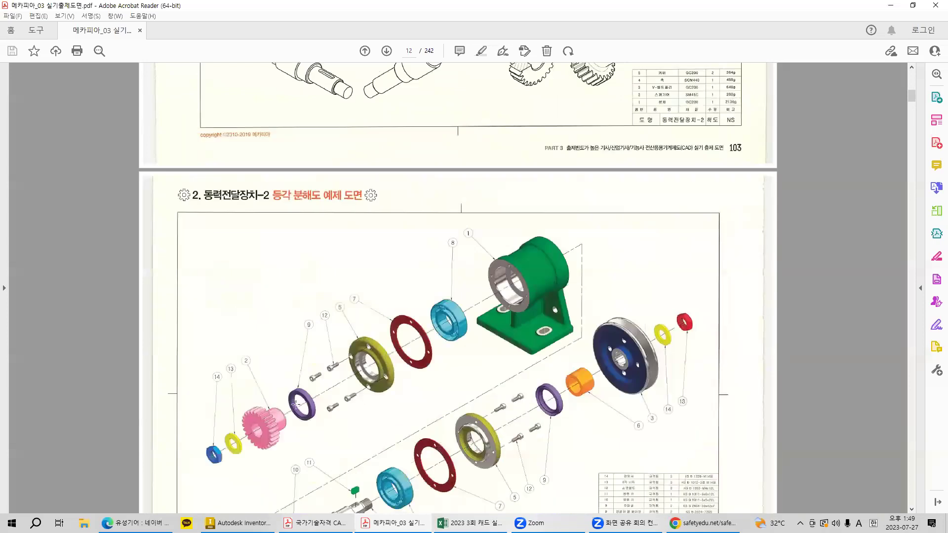
scroll(295, 404, "down", 1)
scroll(292, 380, "up", 1, "ctrl")
scroll(260, 348, "up", 4, "ctrl")
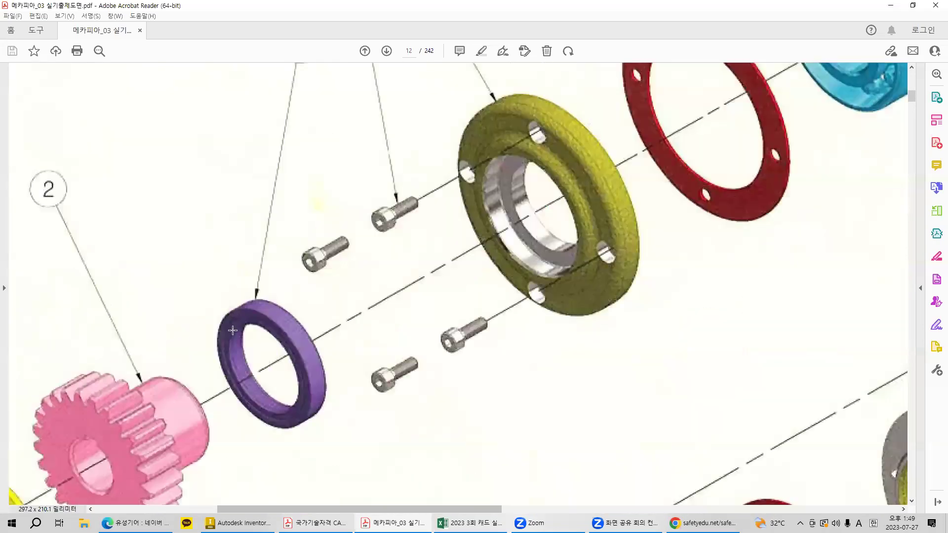
left_click_drag(205, 286, 349, 455)
left_click(323, 428)
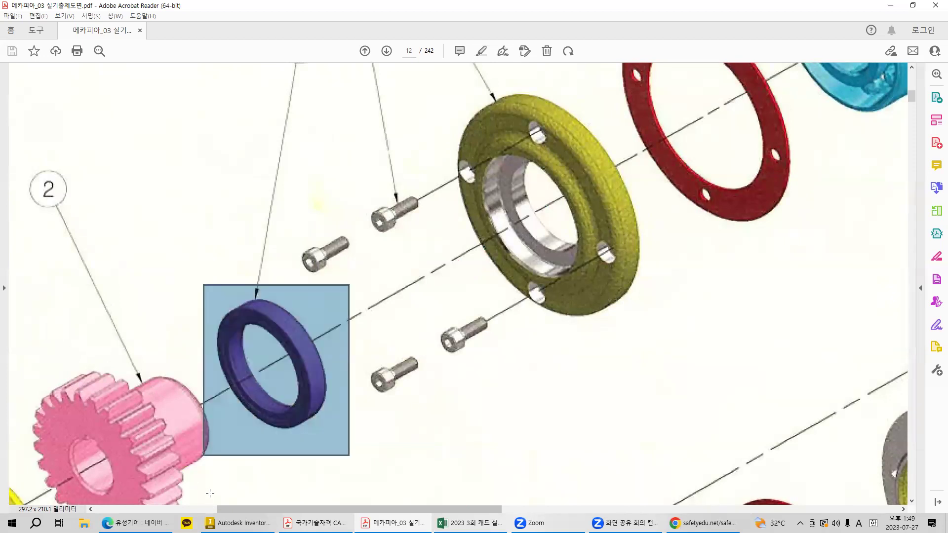
left_click(214, 490)
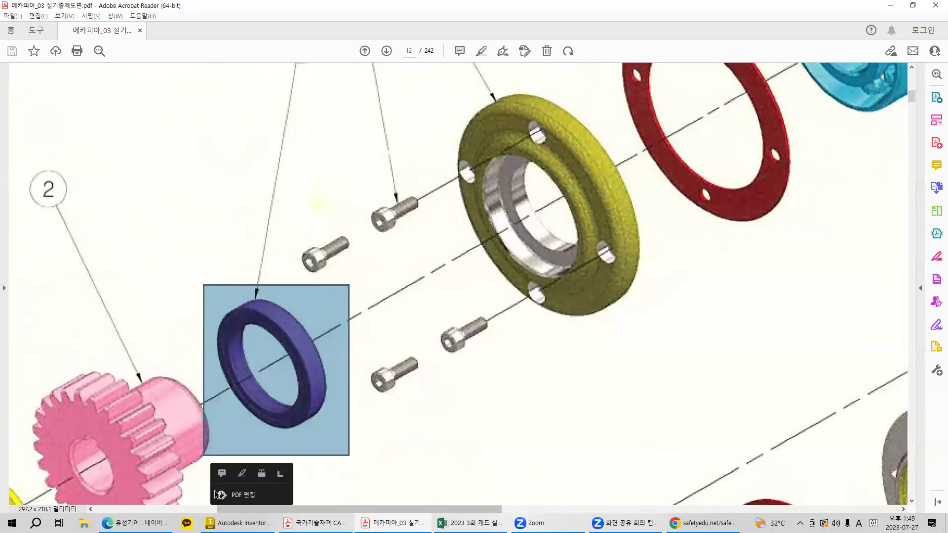
left_click(254, 385)
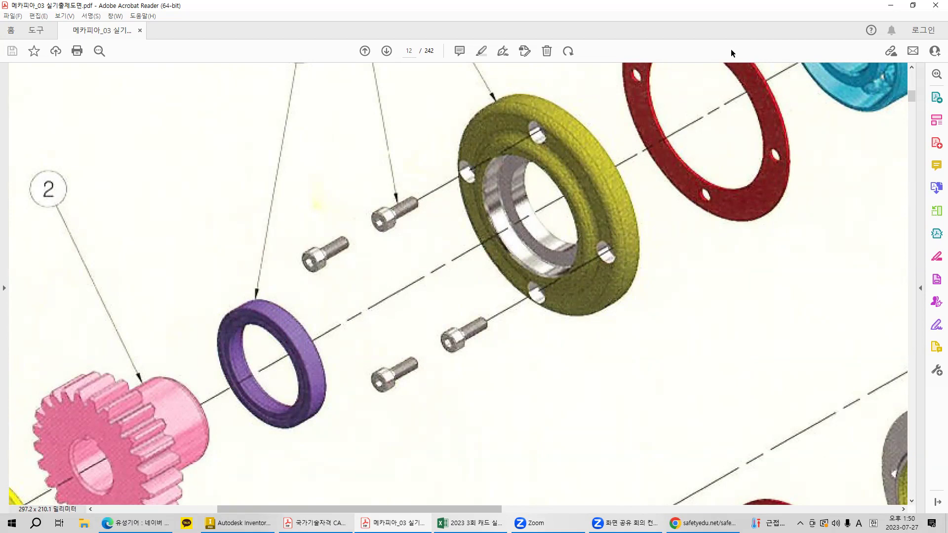
- Return to the assembly section on page 8 and examine how the oil seal and gear 2 are arranged on the shaft
scroll(685, 193, "down", 3, "ctrl")
scroll(676, 192, "down", 1, "ctrl")
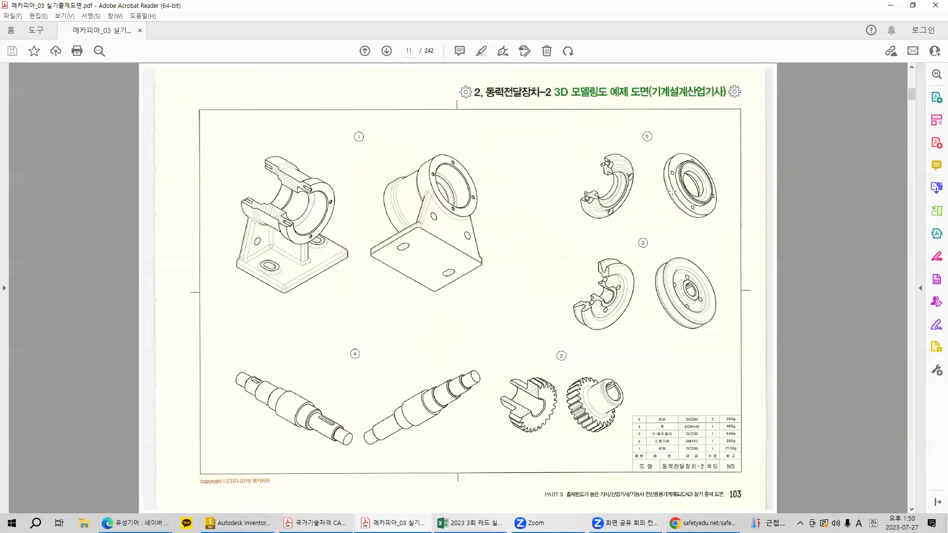
scroll(672, 191, "up", 15)
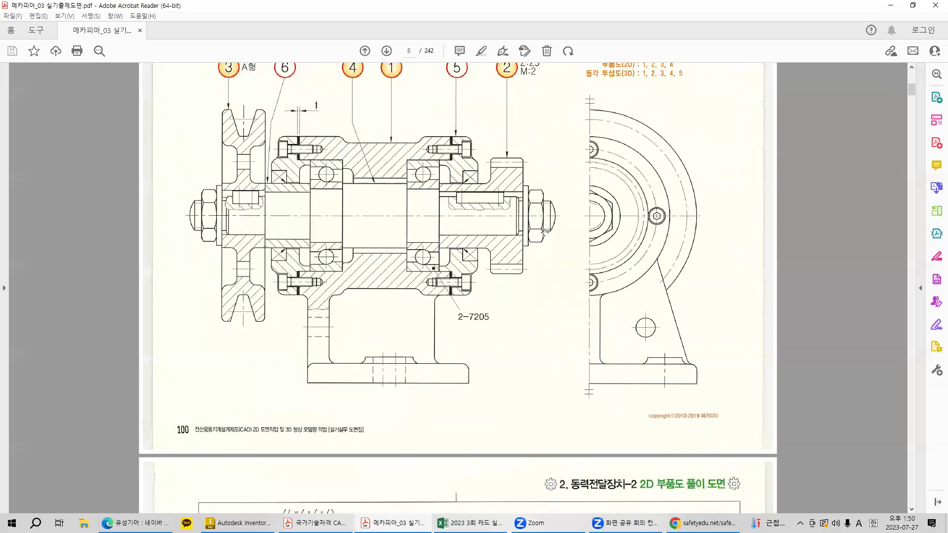
key("super+Left")
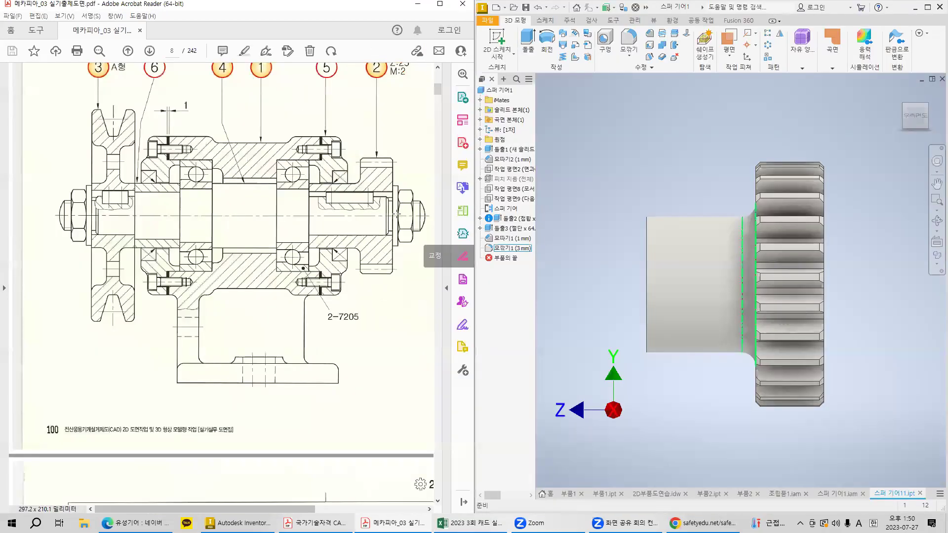
key("super+shift+s")
left_click_drag(334, 170, 348, 261)
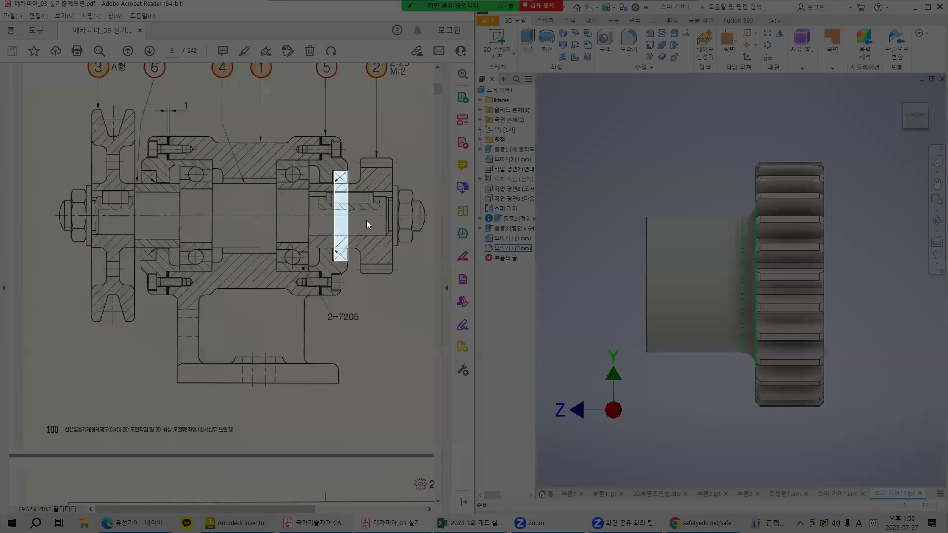
left_click_drag(362, 153, 399, 278)
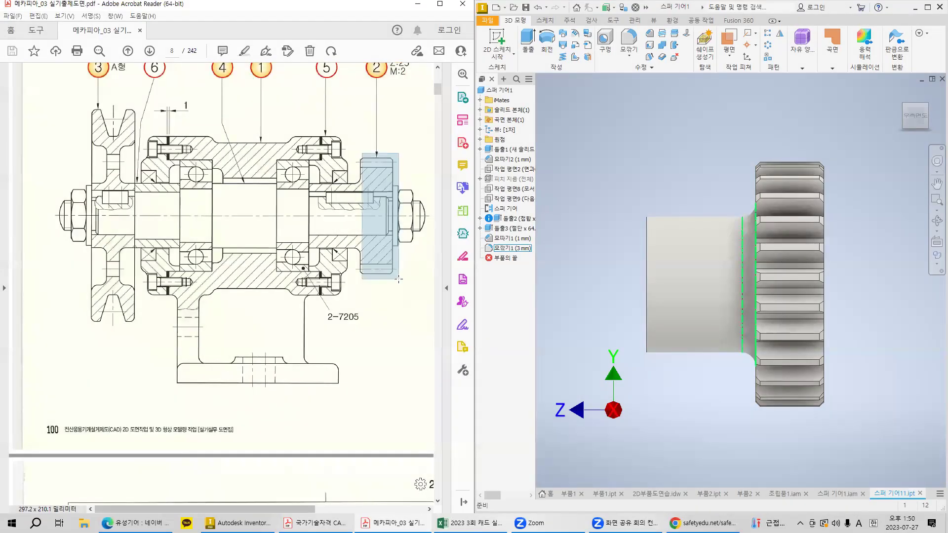
left_click(239, 199)
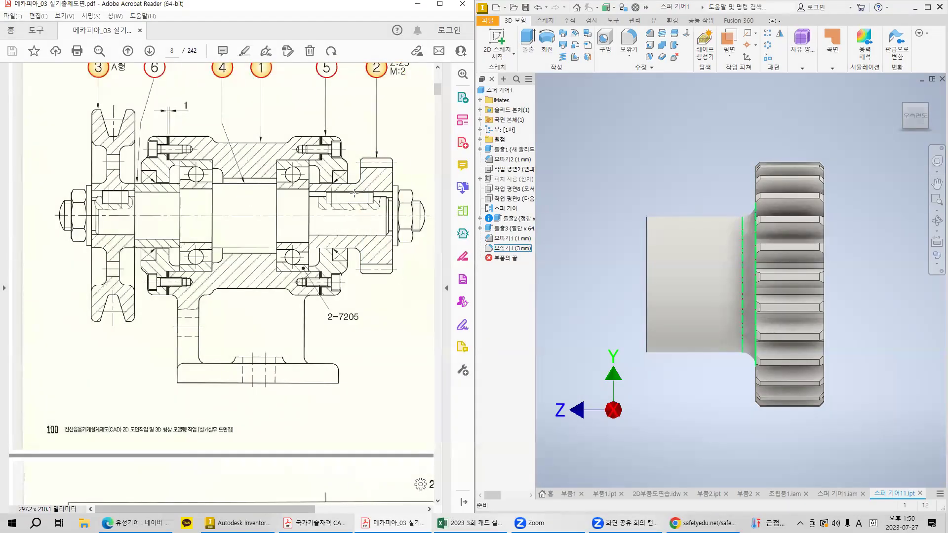
left_click(386, 197)
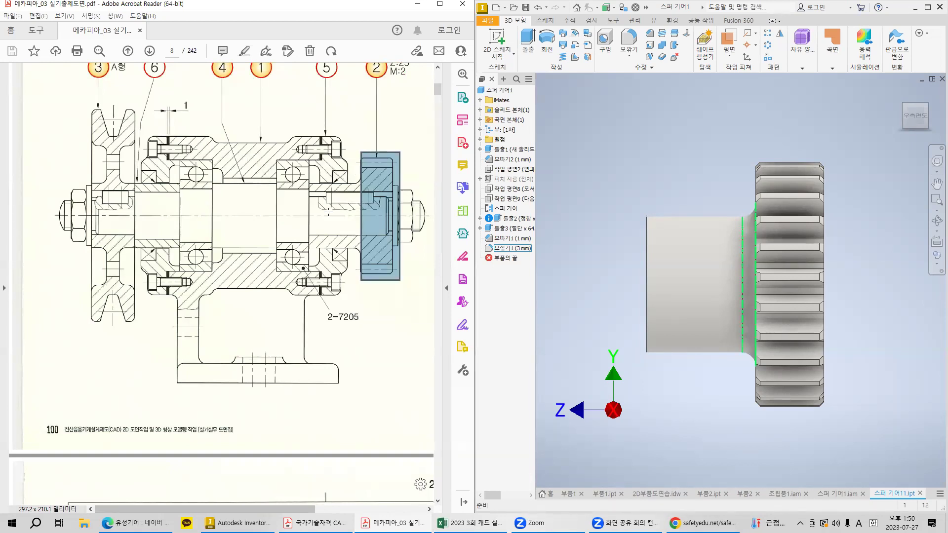
left_click(328, 211)
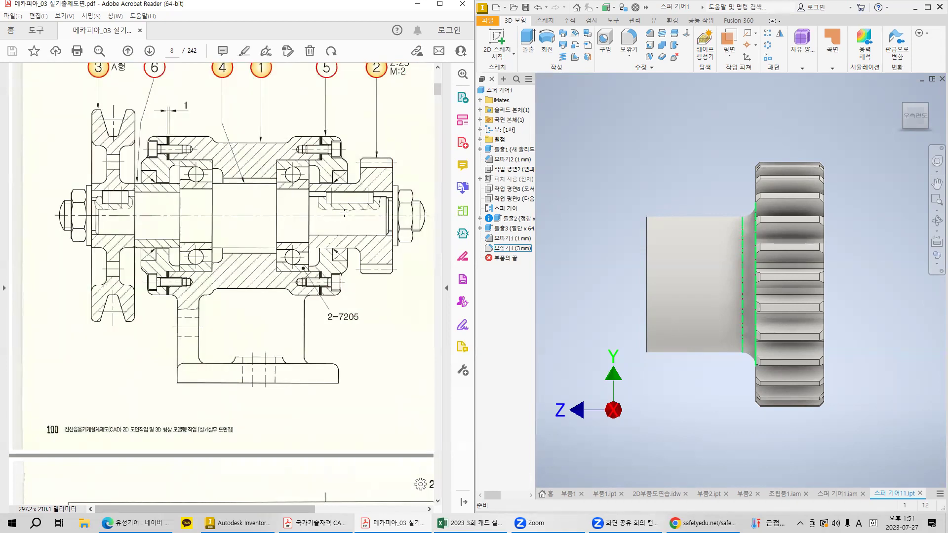
- Compare the hub's outer end corner and the seal contact area in the section drawing with the hub end of the model
scroll(353, 213, "up", 2, "ctrl")
key("super+shift+s")
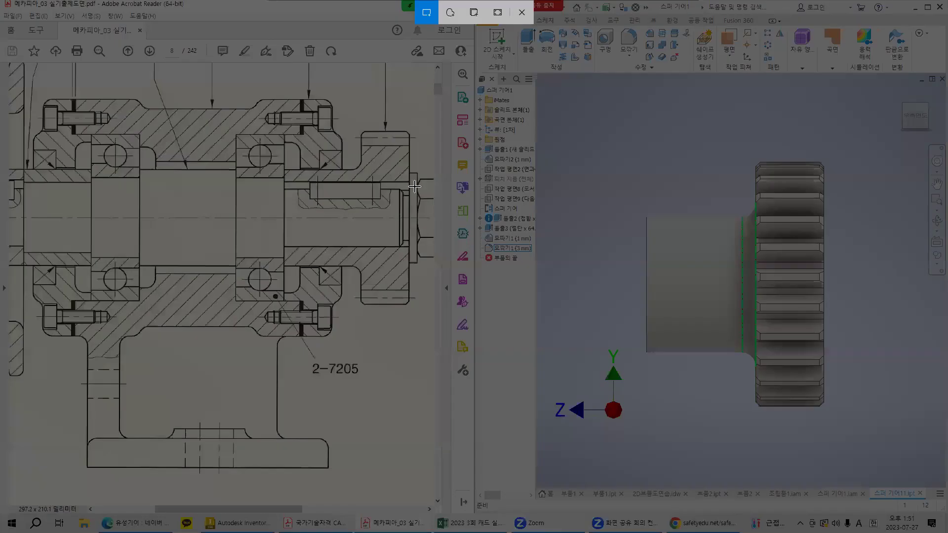
mouse_move(429, 294)
left_mouse_down()
mouse_move(201, 122)
mouse_move(201, 141)
left_mouse_up()
scroll(239, 172, "up", 2, "ctrl")
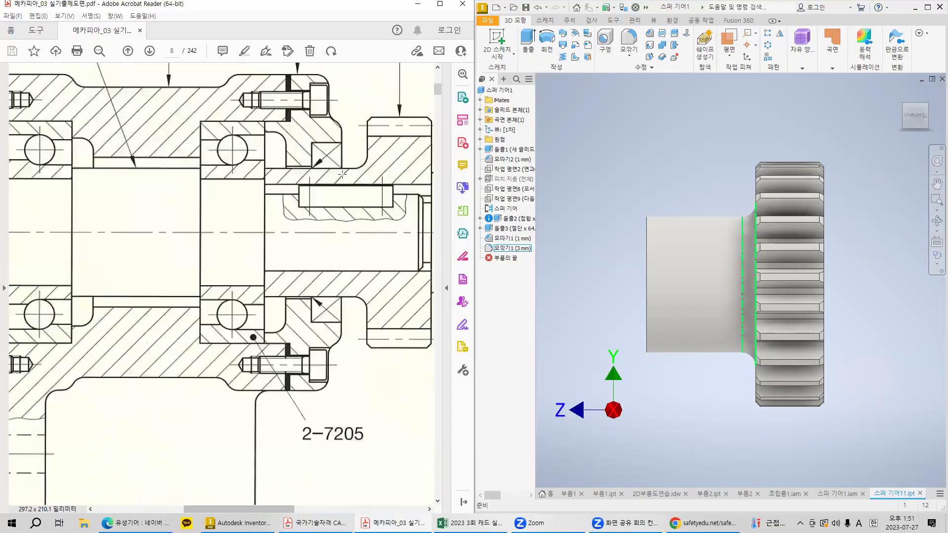
key("super+shift+s")
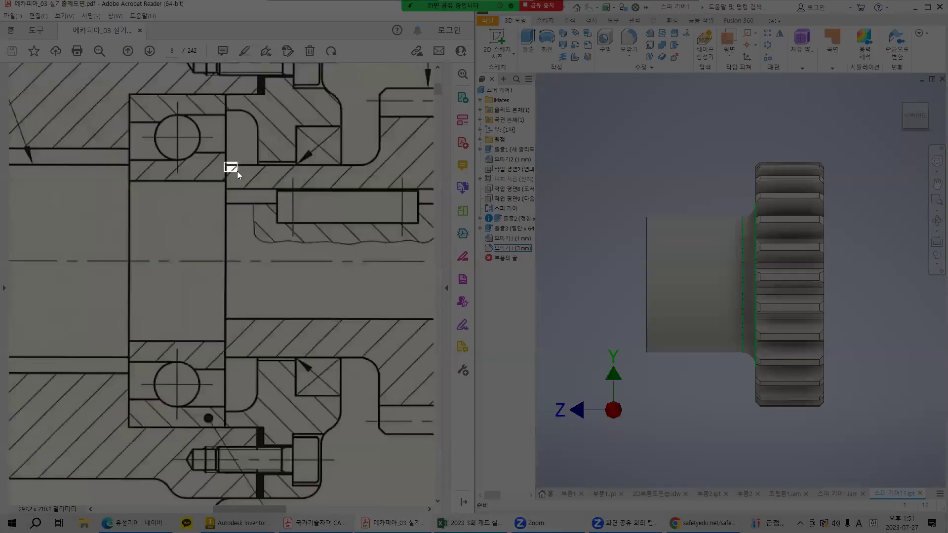
left_click_drag(236, 171, 237, 172)
left_click(675, 205)
scroll(662, 215, "up", 4)
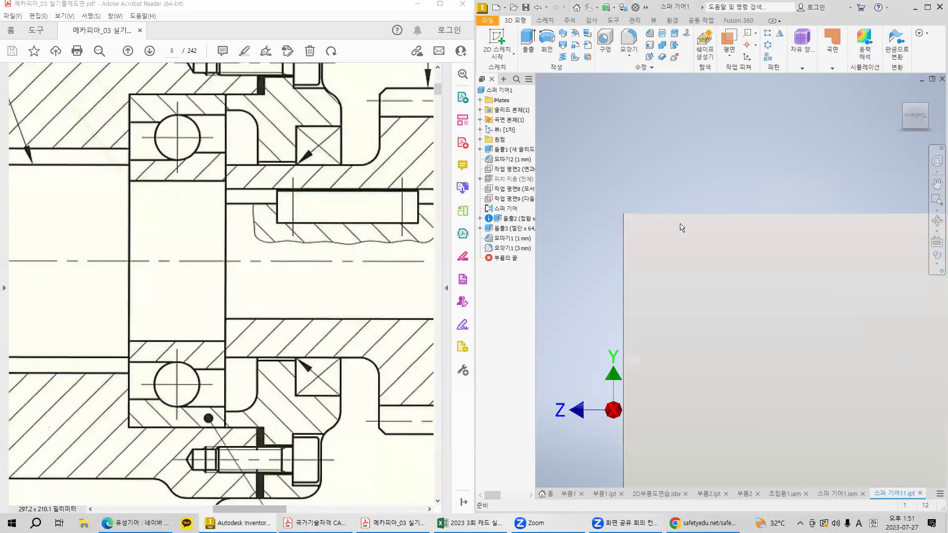
scroll(724, 208, "down", 5)
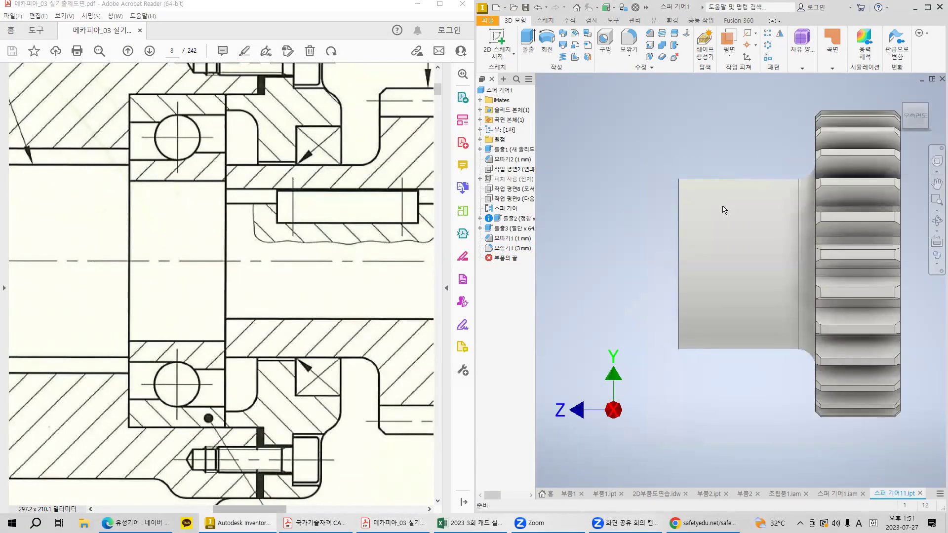
scroll(610, 178, "up", 5)
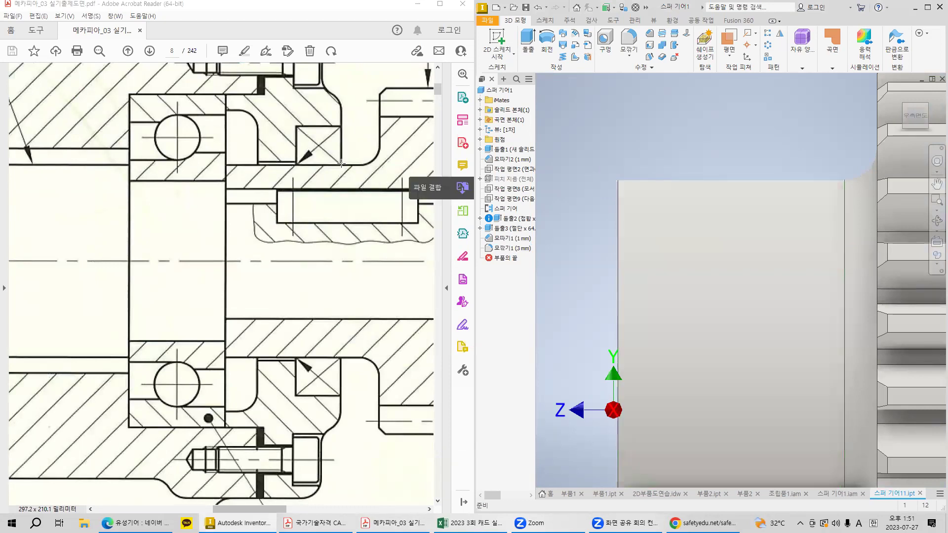
left_click_drag(334, 159, 347, 168)
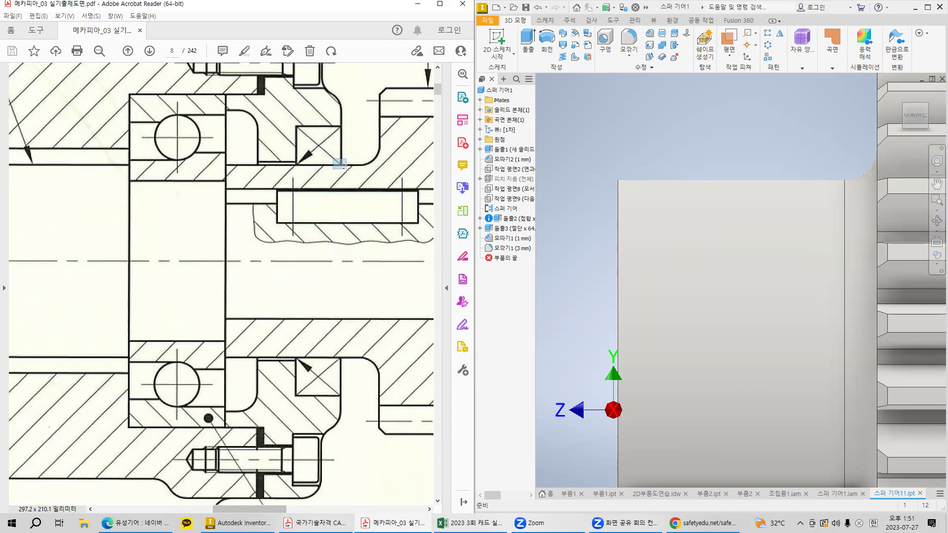
middle_click_drag(631, 156, 731, 188)
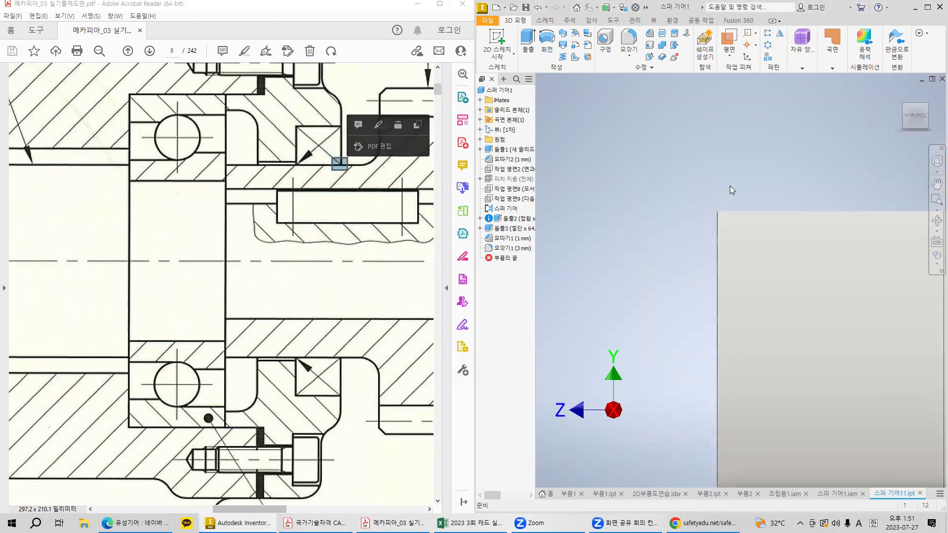
- Open the KS machine drawing standards PDF beside the model and find section 38 on oil seal mounting, page 22
middle_click_drag(748, 244, 732, 222)
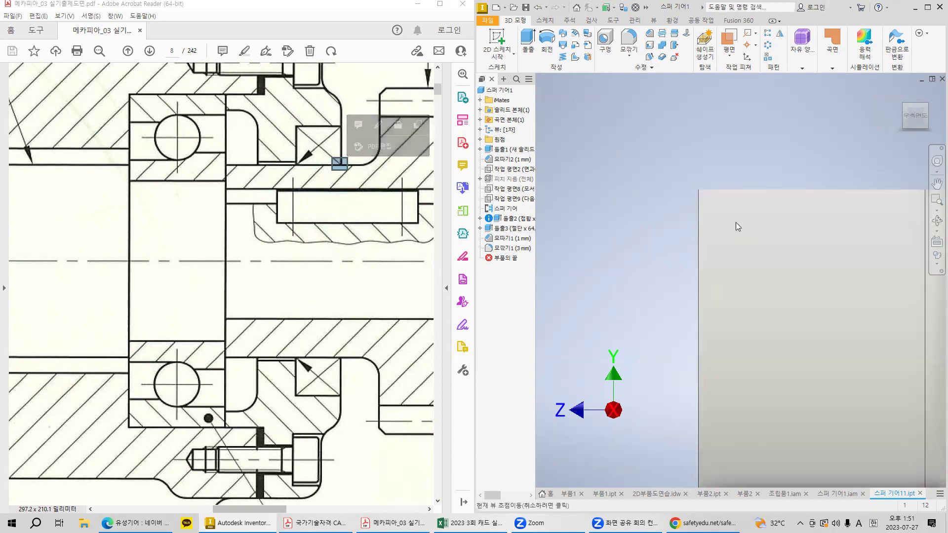
left_click(336, 177)
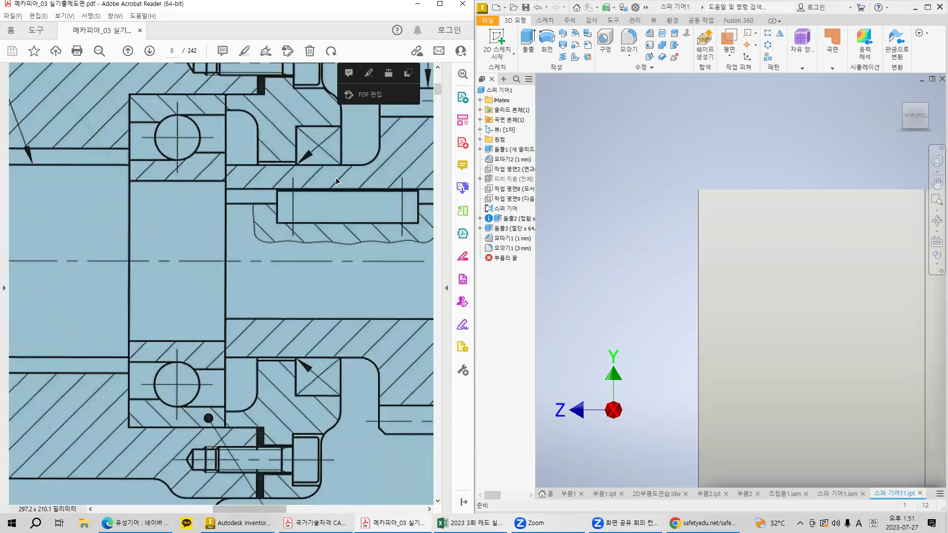
left_click(316, 213)
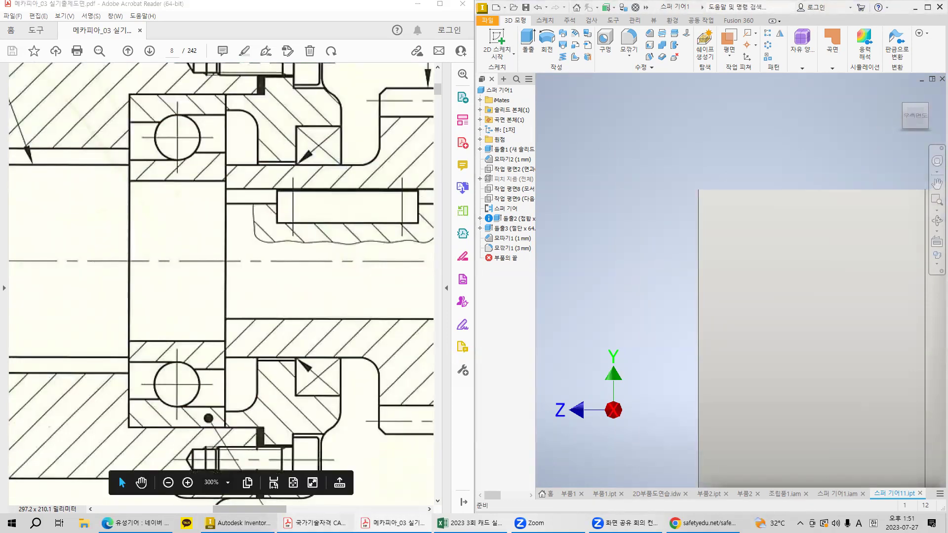
left_click(316, 523)
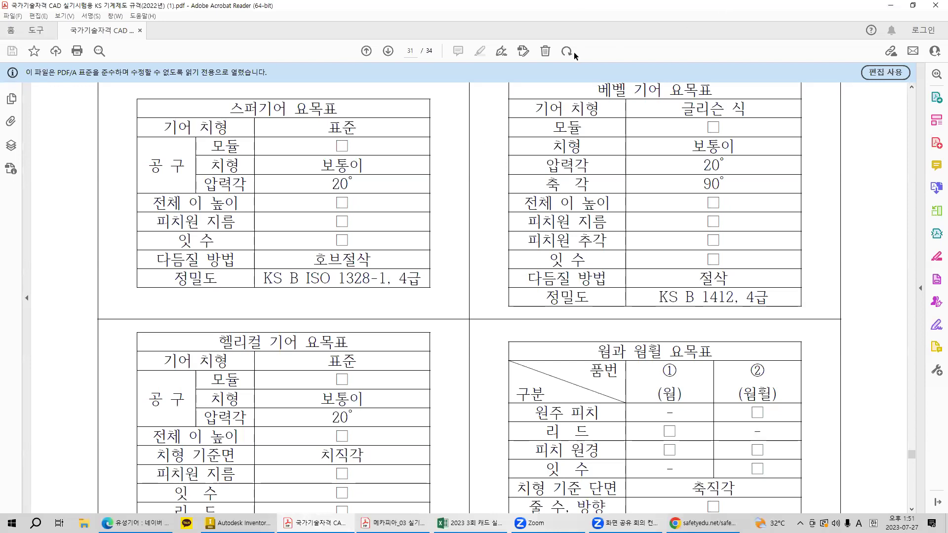
key("super+Left")
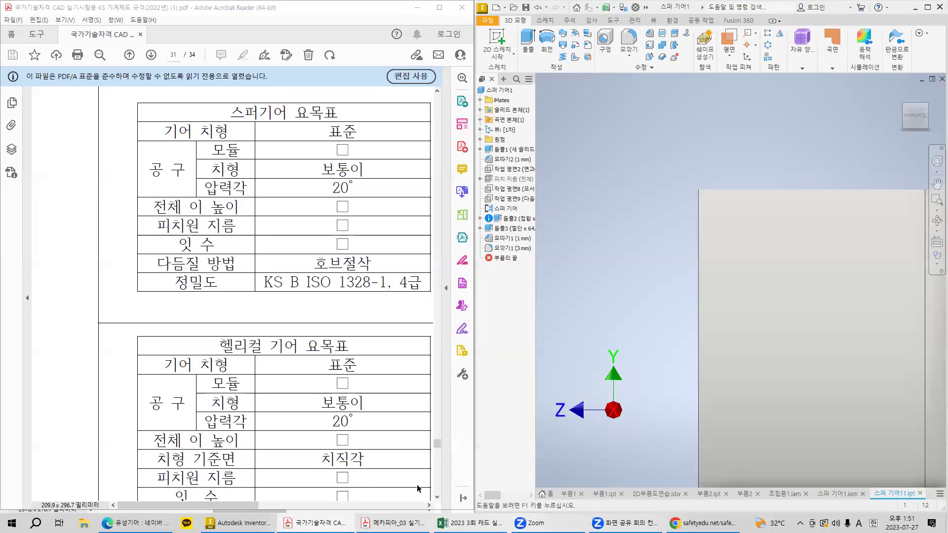
left_click_drag(436, 444, 449, 350)
scroll(342, 390, "down", 1)
scroll(342, 395, "down", 1, "ctrl")
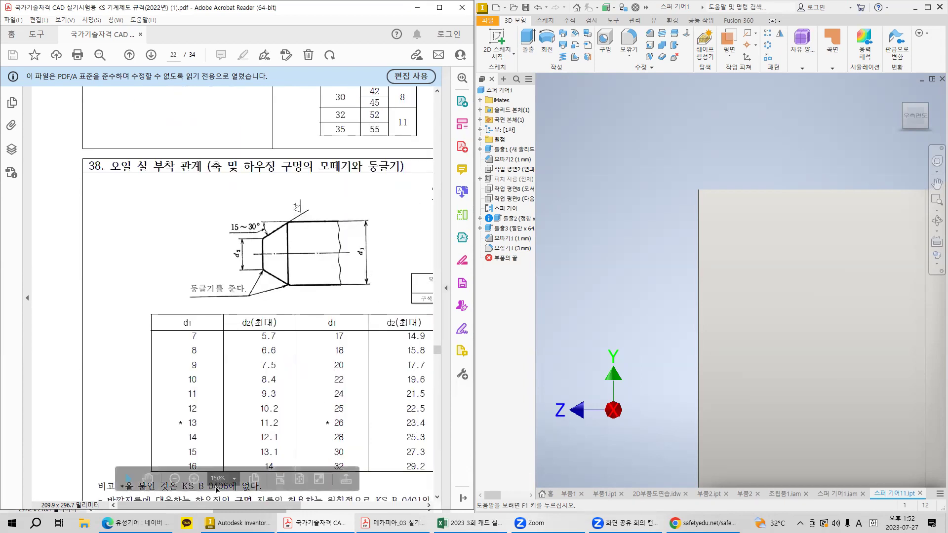
- Examine the section 38 figure for the shaft-end chamfer angle range, the d1 and d2 diameters and the corner rounding note
left_click_drag(104, 165, 202, 165)
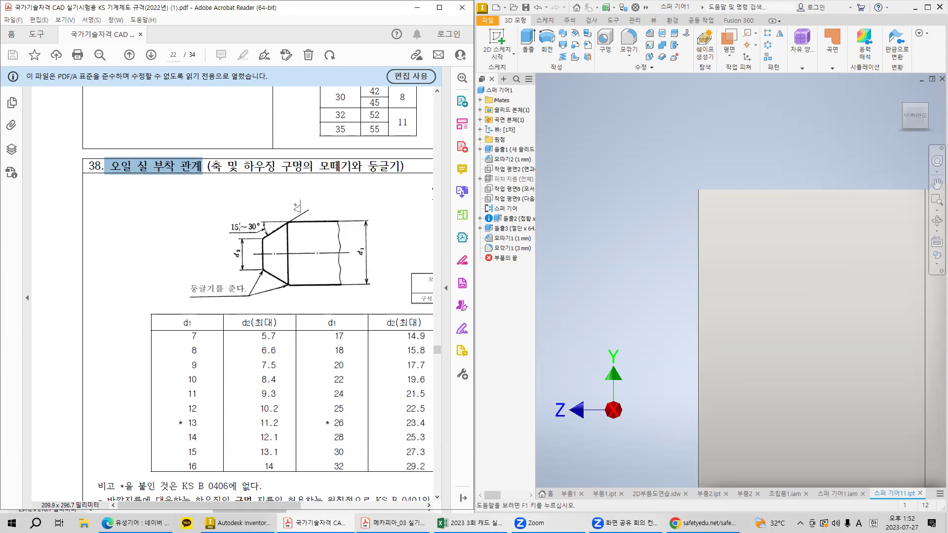
key("super+shift+s")
left_click_drag(236, 214, 350, 312)
key("super+shift+s")
mouse_move(177, 211)
left_mouse_down()
mouse_move(387, 321)
mouse_move(383, 328)
mouse_move(379, 310)
mouse_move(321, 245)
mouse_move(300, 242)
left_mouse_up()
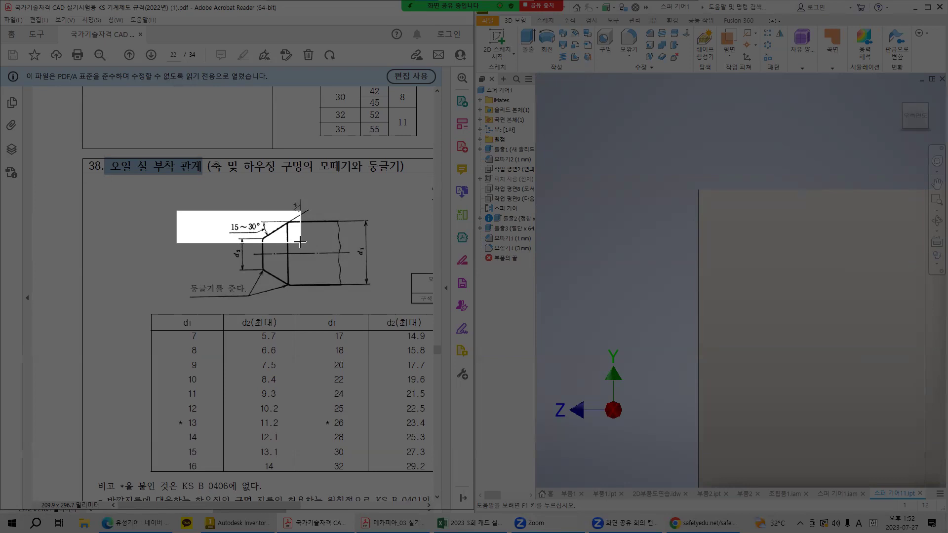
left_click_drag(300, 242, 296, 303)
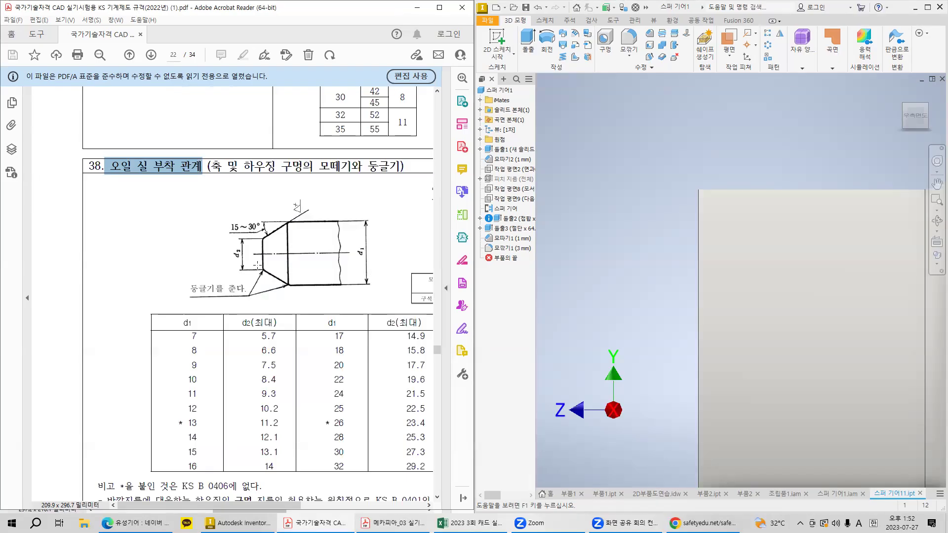
key("super+shift+s")
left_click_drag(258, 265, 303, 304)
left_click(325, 262)
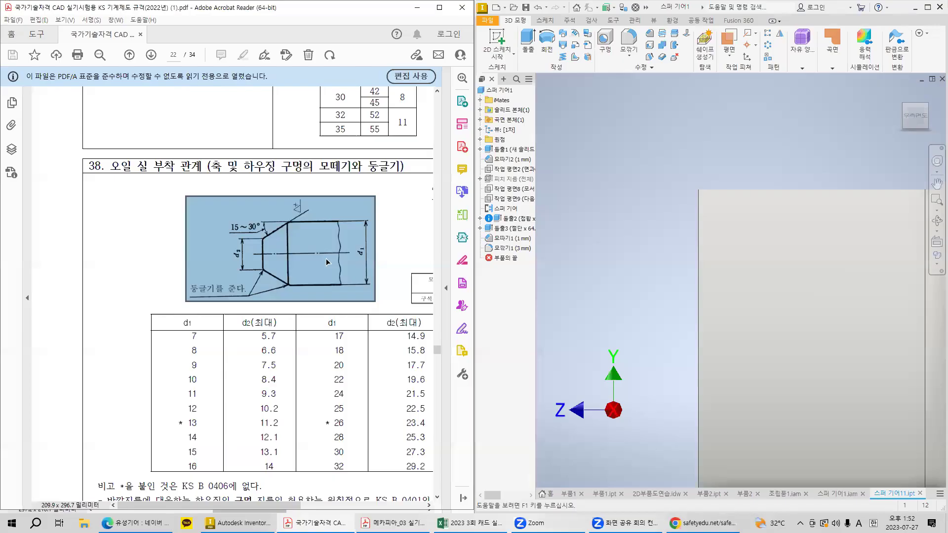
left_click(511, 294)
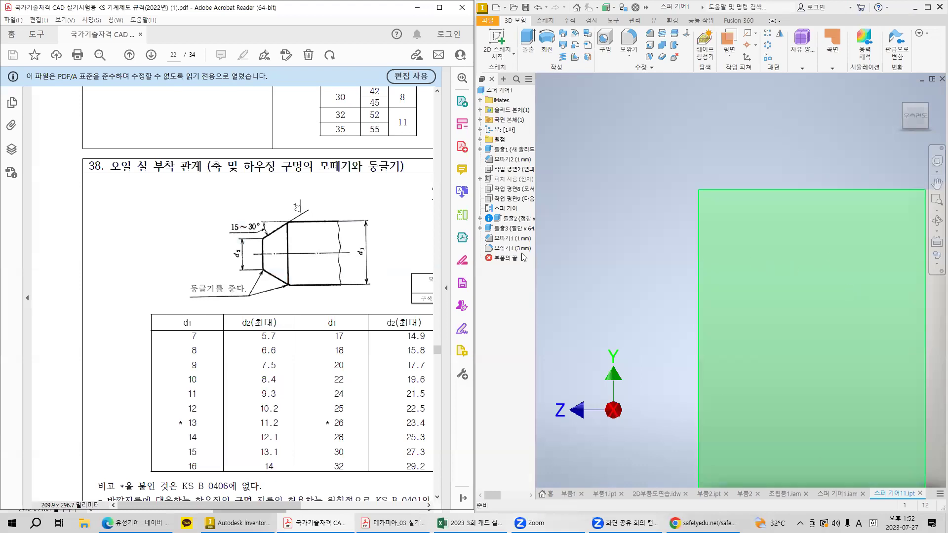
left_click_drag(197, 220, 307, 250)
left_click(785, 139)
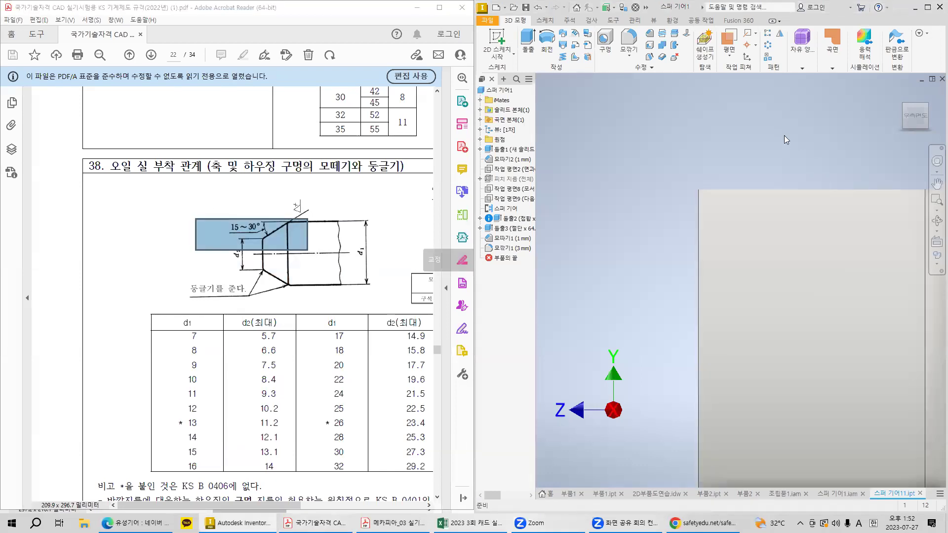
- Chamfer the hub's outer end edge by distance and angle, 1 mm at 15°, with the hub's cylindrical surface as the reference face
key("ctrl+shift+k")
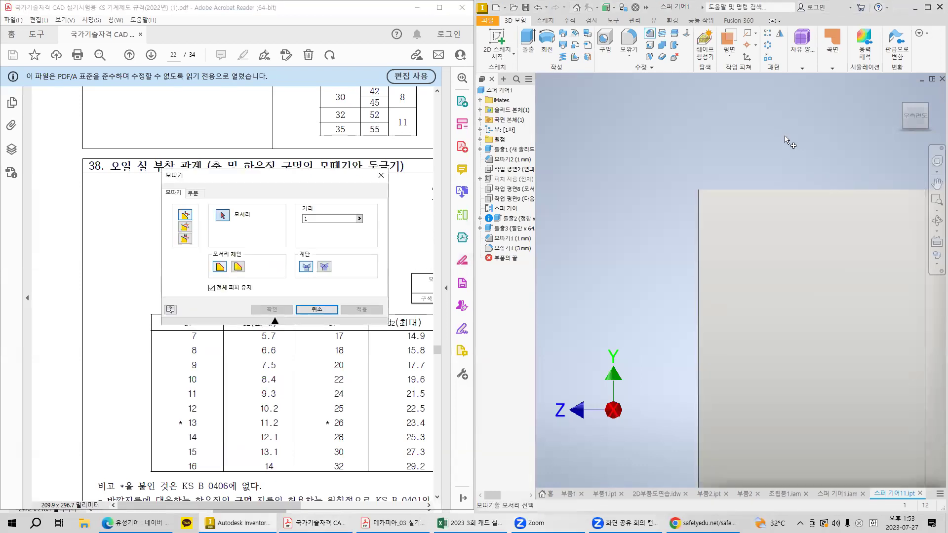
left_click_drag(325, 181, 777, 129)
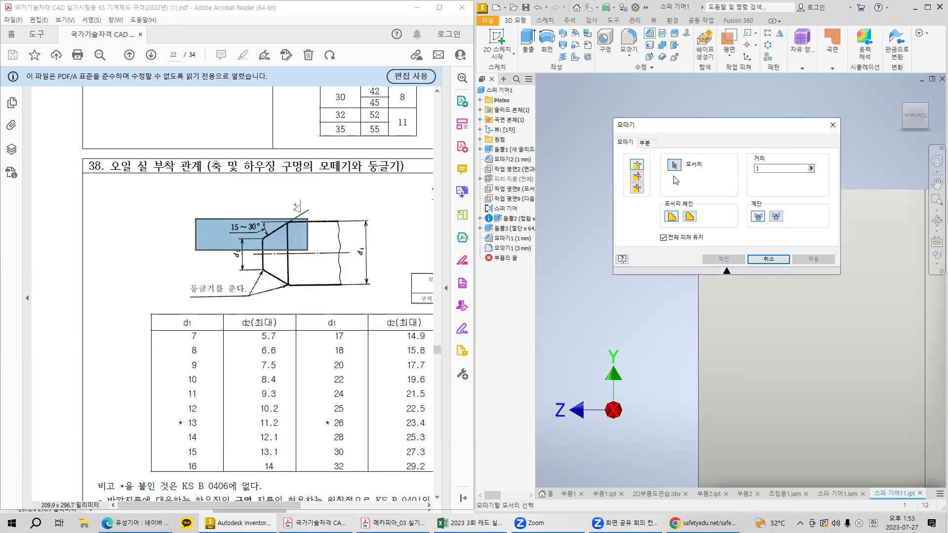
key("super+shift+s")
left_click_drag(623, 167, 656, 184)
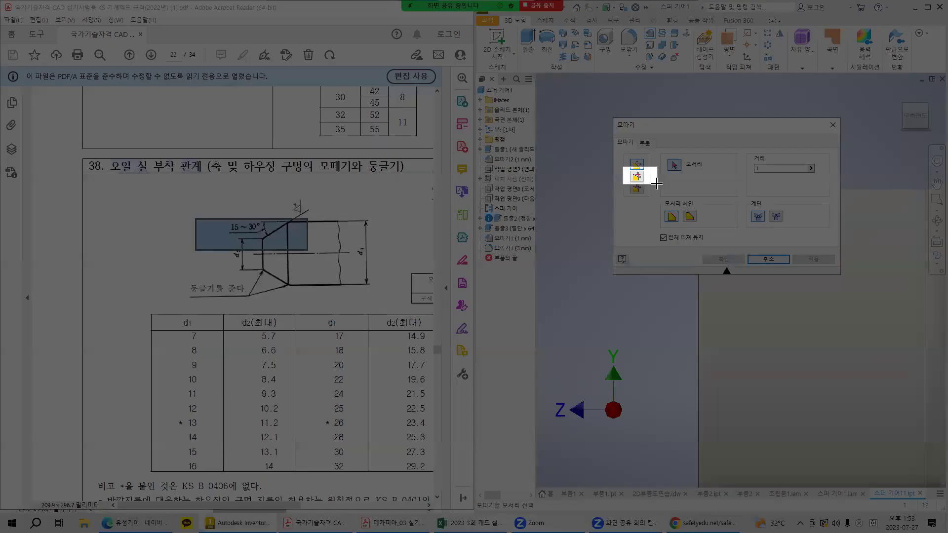
left_click_drag(657, 184, 658, 185)
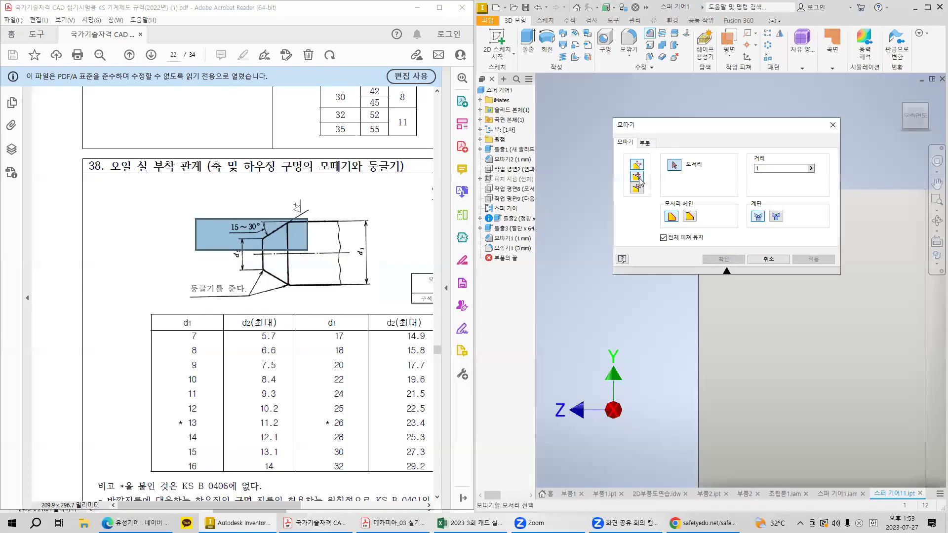
left_click(637, 178)
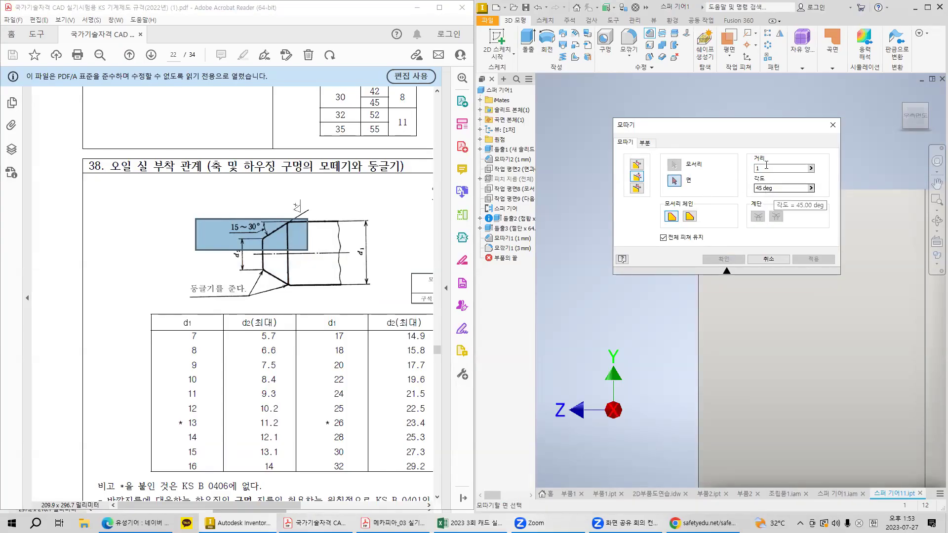
left_click_drag(766, 126, 535, 121)
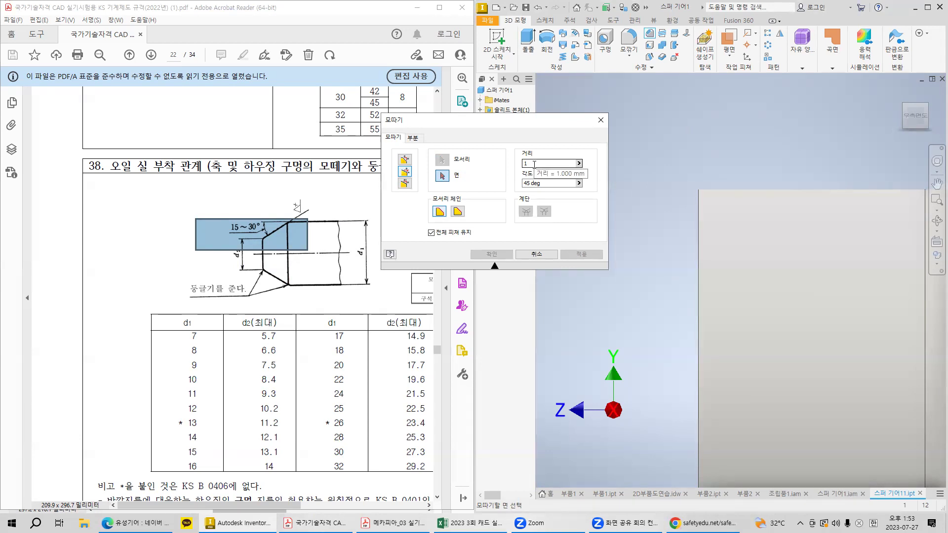
left_click(544, 183)
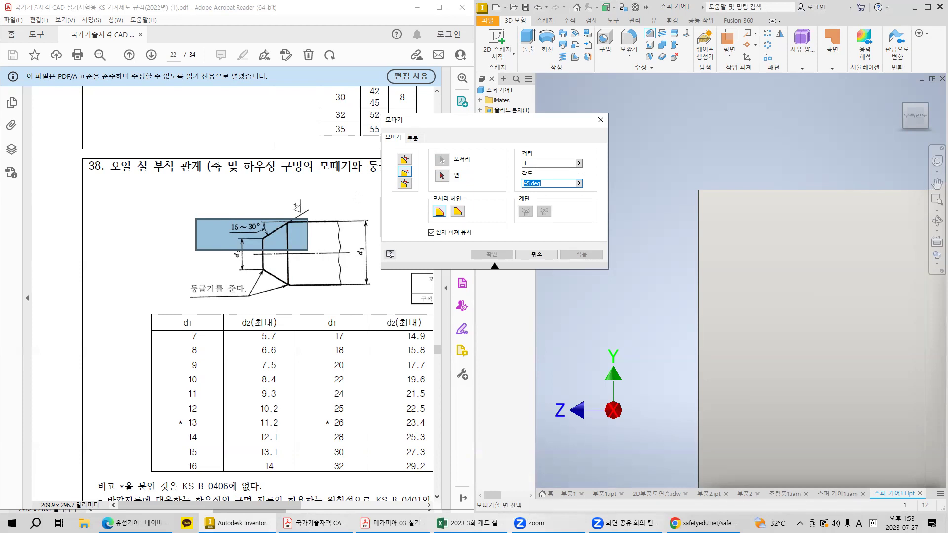
type("15")
left_click(790, 214)
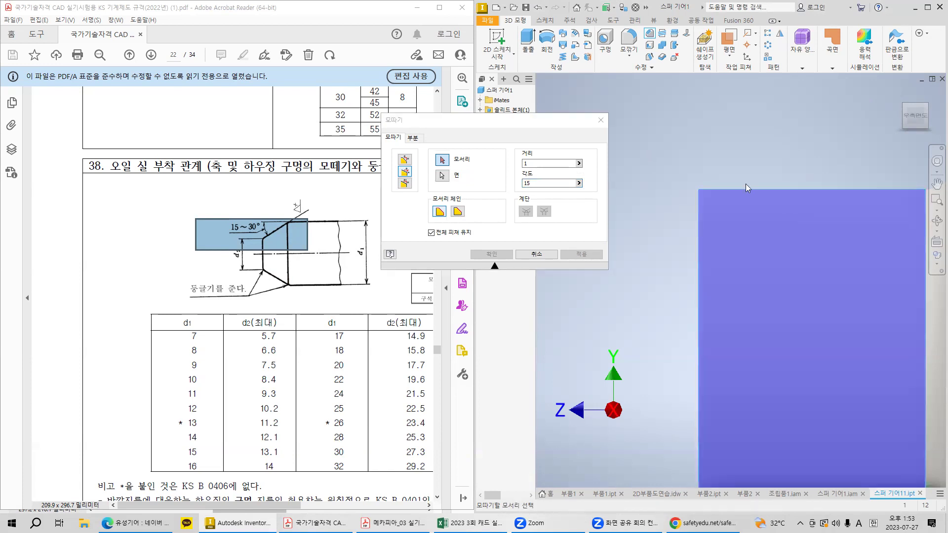
left_click(697, 194)
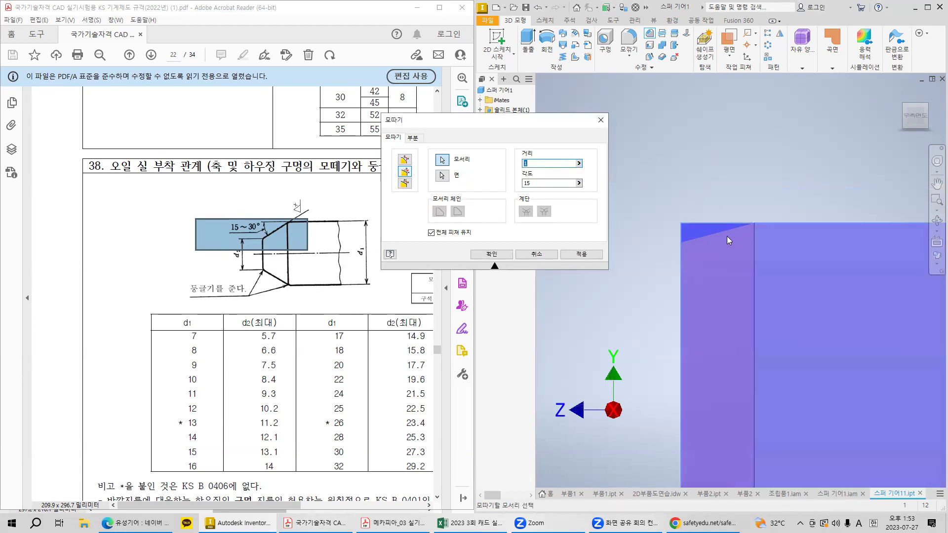
scroll(727, 238, "up", 3)
middle_click_drag(727, 242, 775, 254)
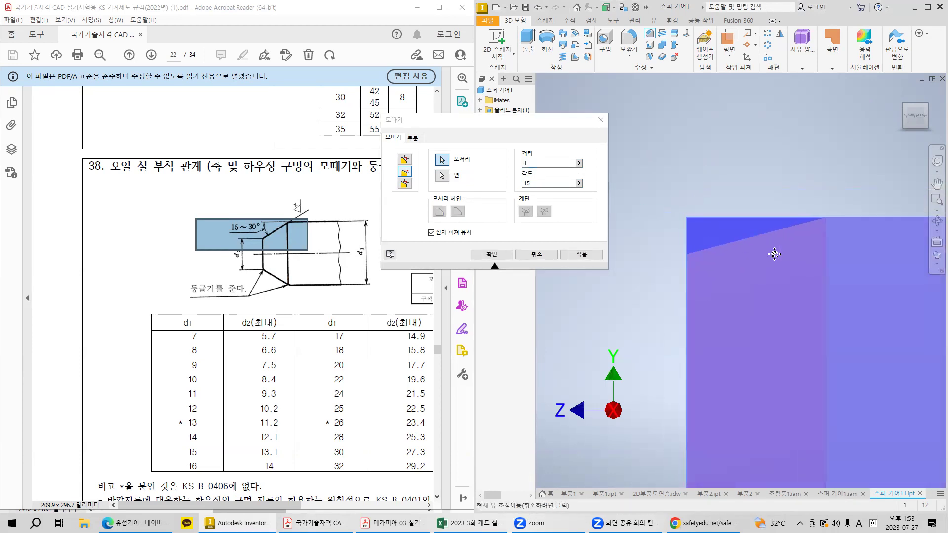
scroll(775, 254, "down", 5)
middle_click_drag(814, 330, 713, 198)
left_click(490, 255)
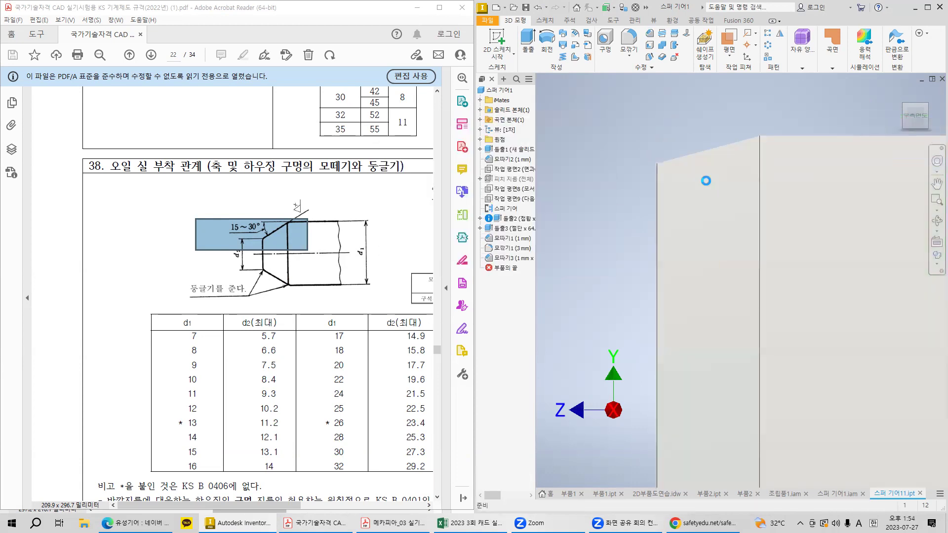
- Compare both corners of the angled hub chamfer with the rounding note in the oil seal mounting figure
left_click_drag(602, 108, 786, 197)
left_click_drag(608, 142, 665, 181)
left_click_drag(734, 106, 775, 151)
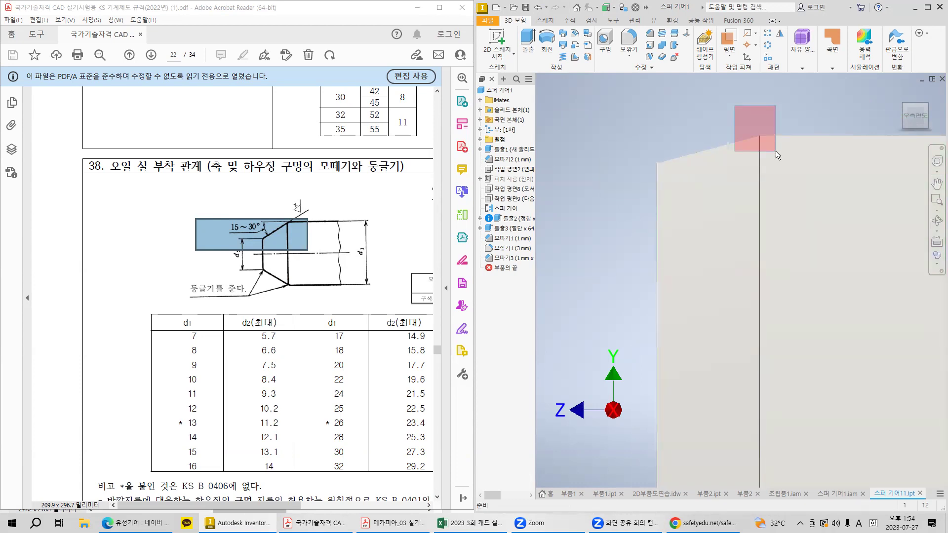
left_click_drag(776, 152, 776, 152)
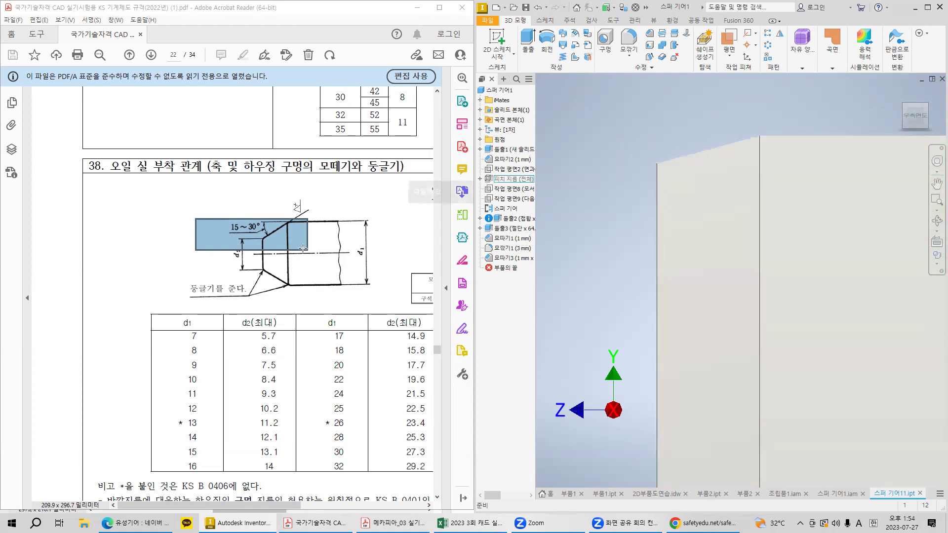
left_click_drag(180, 280, 243, 301)
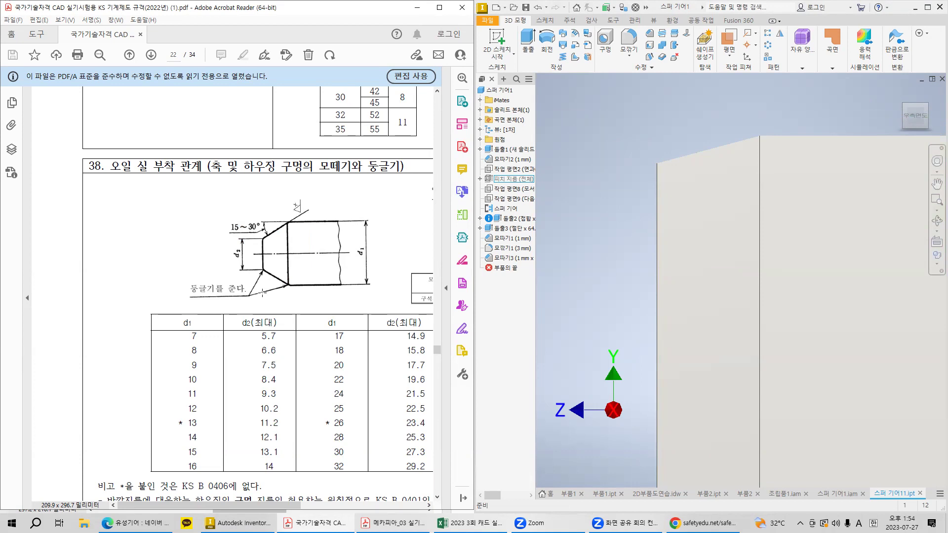
middle_click_drag(739, 204, 711, 253)
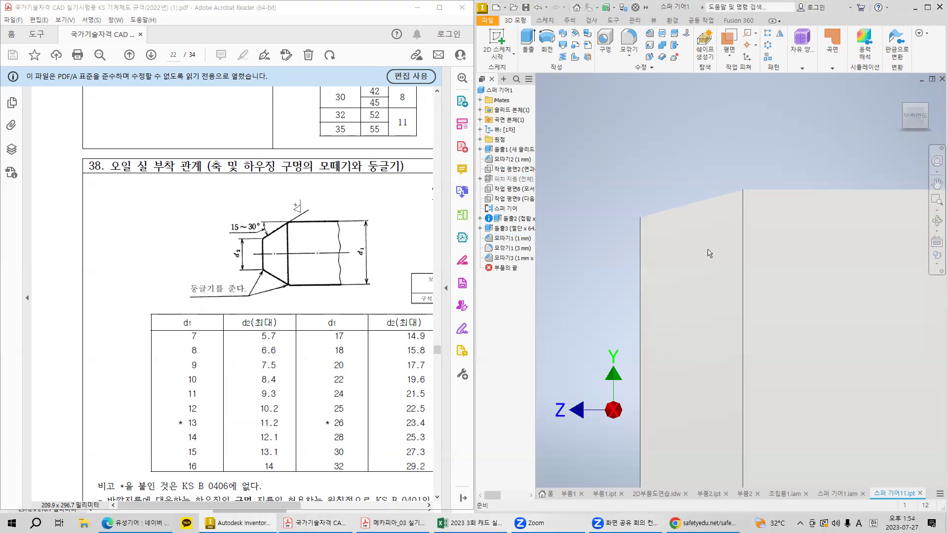
left_click(723, 265)
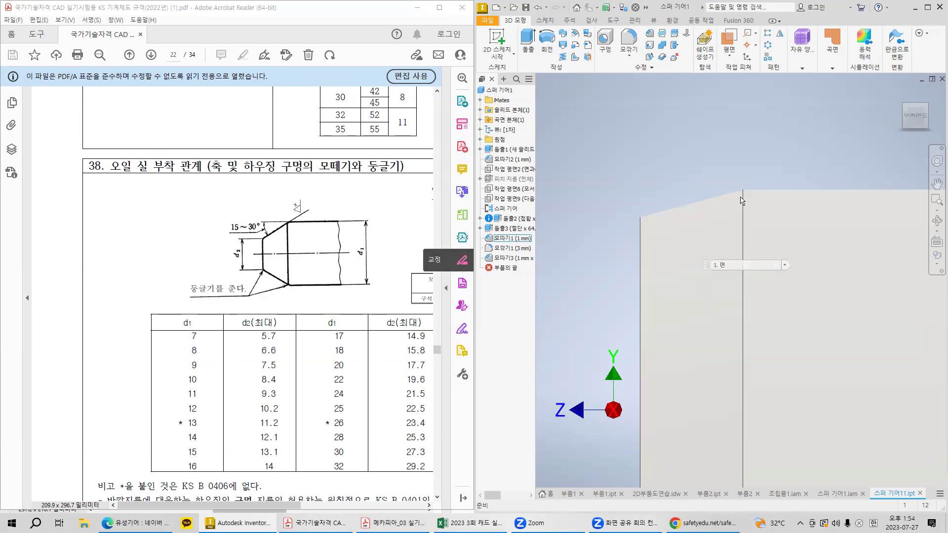
left_click_drag(626, 186, 651, 268)
left_click_drag(716, 160, 760, 226)
left_click_drag(602, 199, 650, 248)
left_click_drag(701, 154, 760, 232)
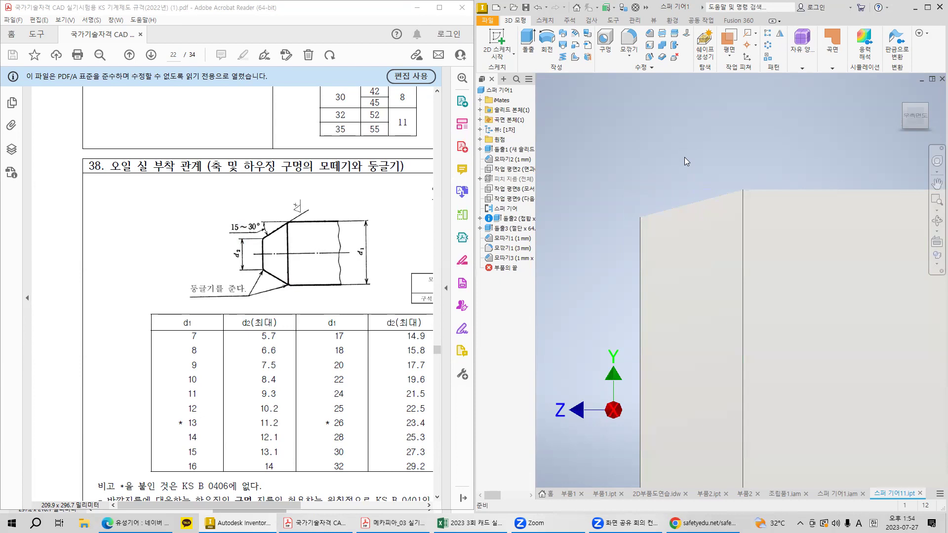
- Fillet the angled hub chamfer's edges, 0.5 mm at the end face and 2 mm where it meets the cylindrical surface
key("f")
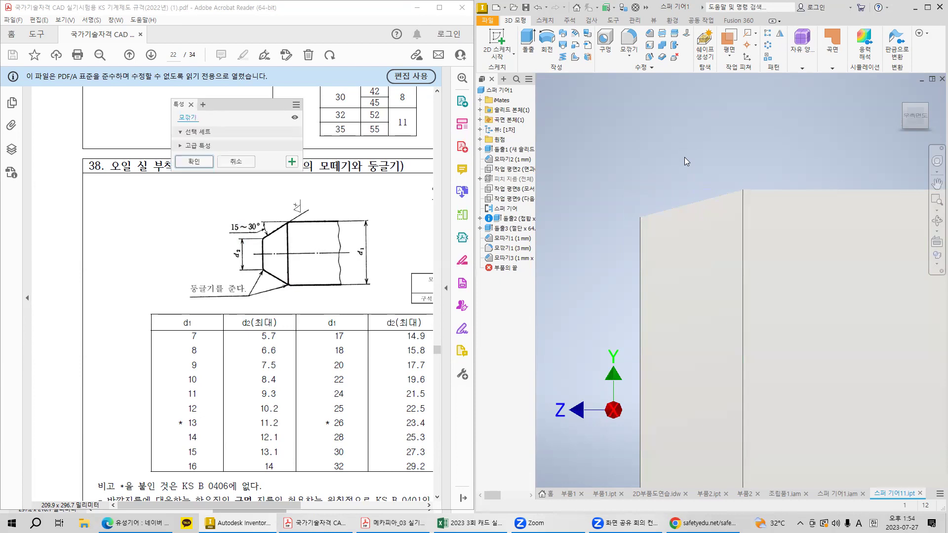
type("0.5")
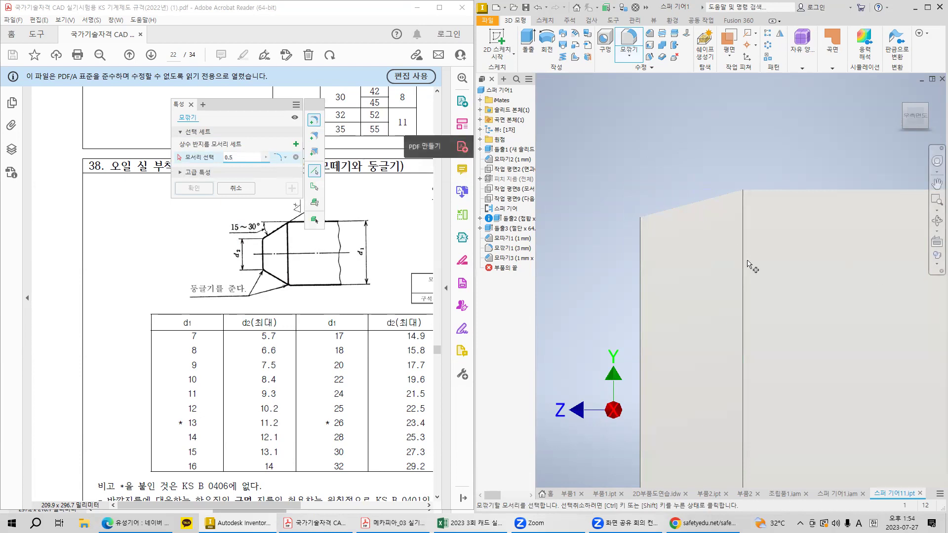
left_click(641, 233)
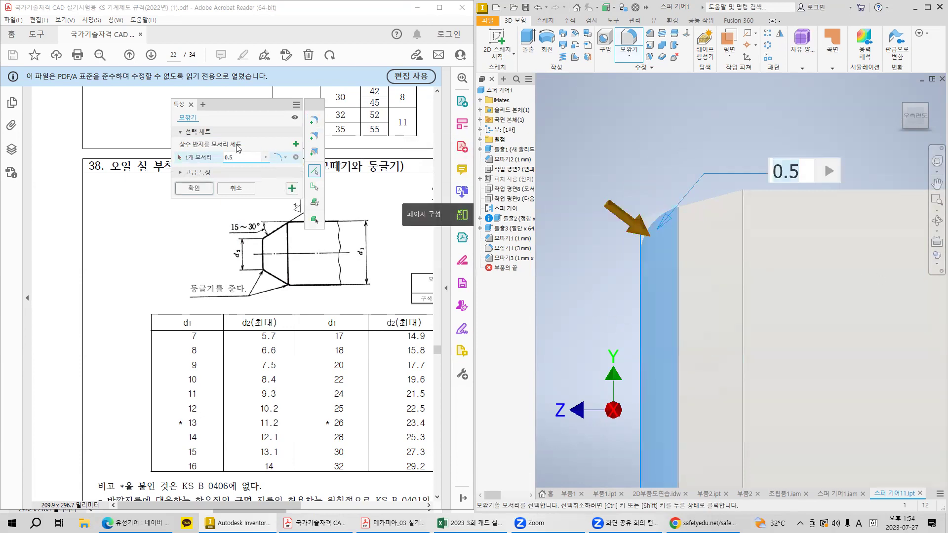
left_click(295, 144)
type("2")
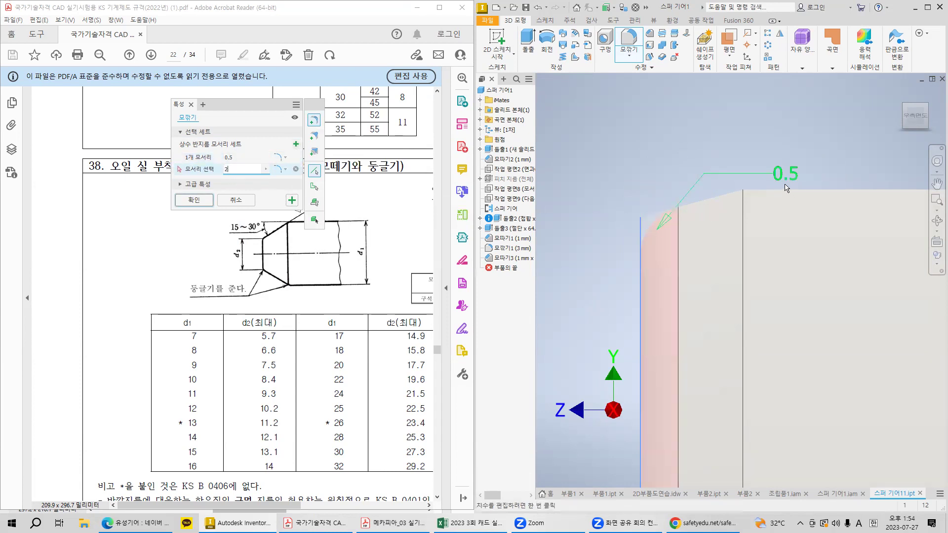
left_click(743, 212)
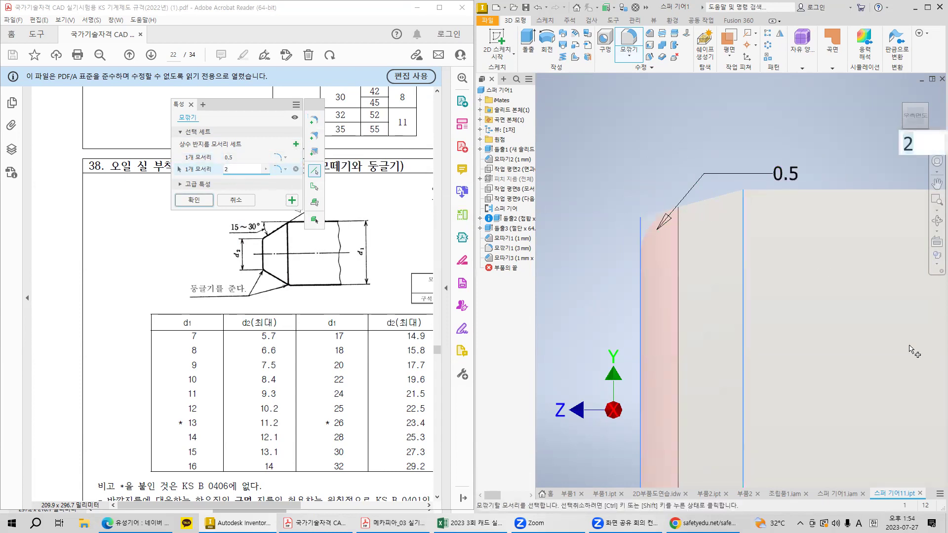
left_click(194, 201)
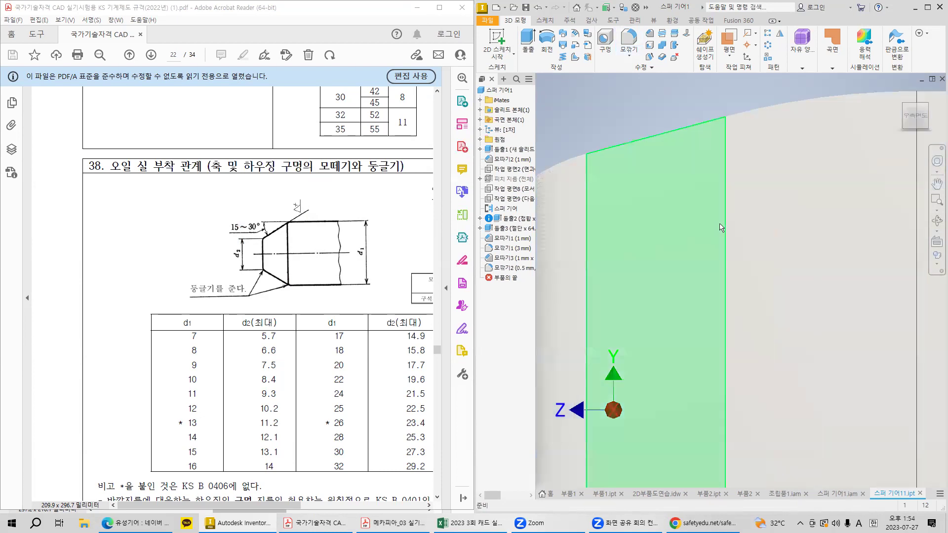
- Inspect the rounded and chamfered hub end in profile, from the fillet edges out to the gear teeth
scroll(733, 217, "down", 3)
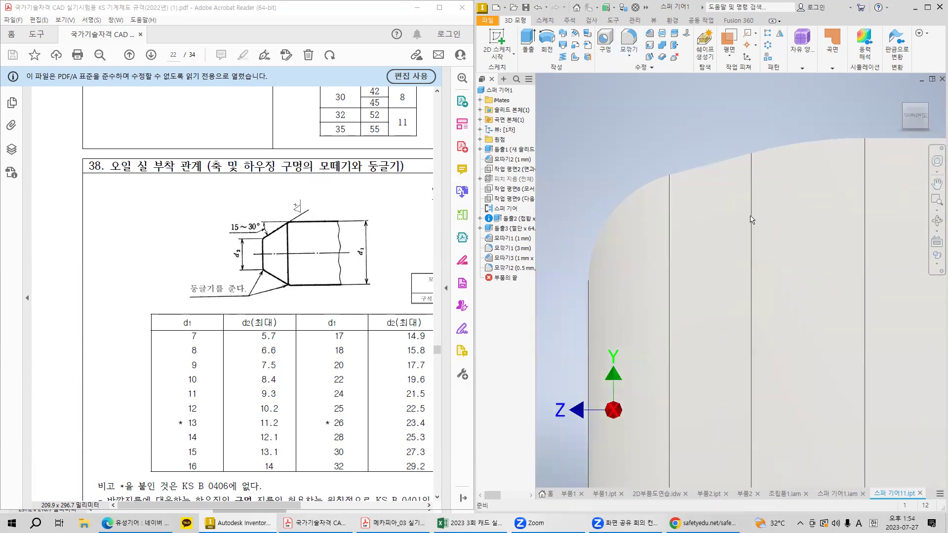
mouse_move(751, 219)
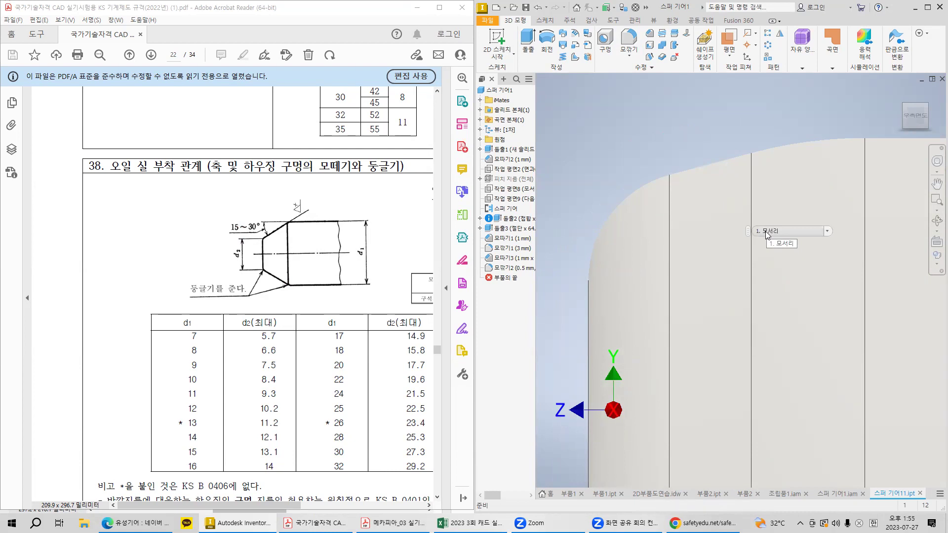
scroll(768, 235, "up", 2)
scroll(847, 303, "up", 6)
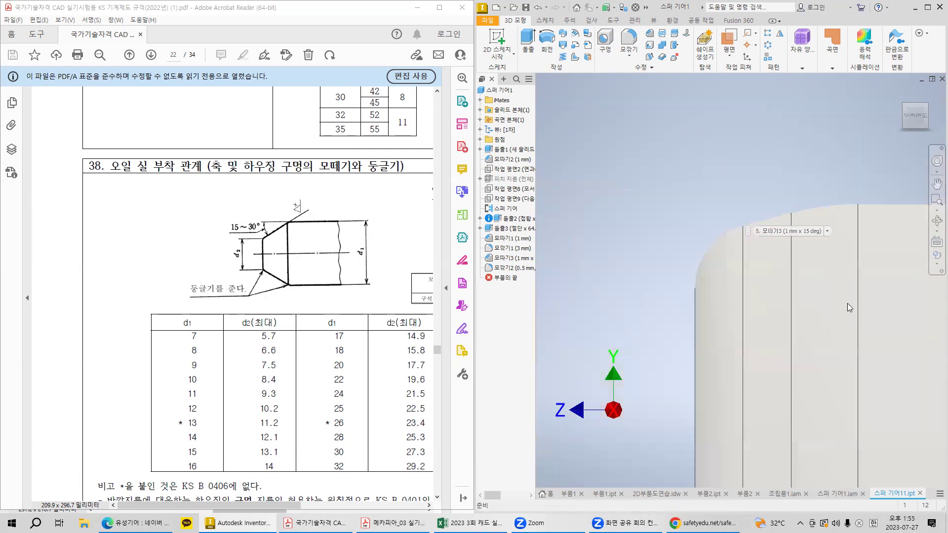
middle_click_drag(864, 341, 714, 235)
scroll(714, 235, "up", 5)
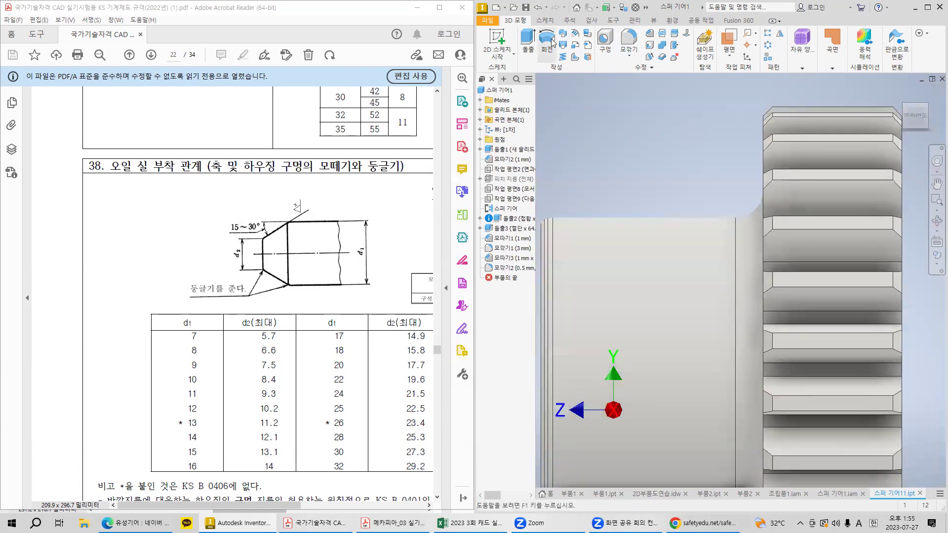
- Enlarge the KS standard, then switch to the assembly drawing and snip the outer corner of the housing's upper oil seal seat
double_click(227, 8)
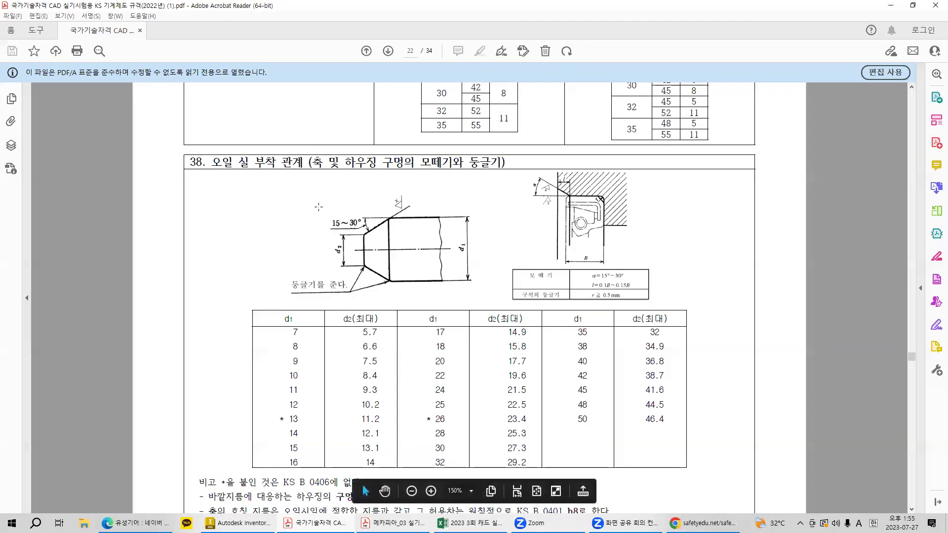
left_click(403, 521)
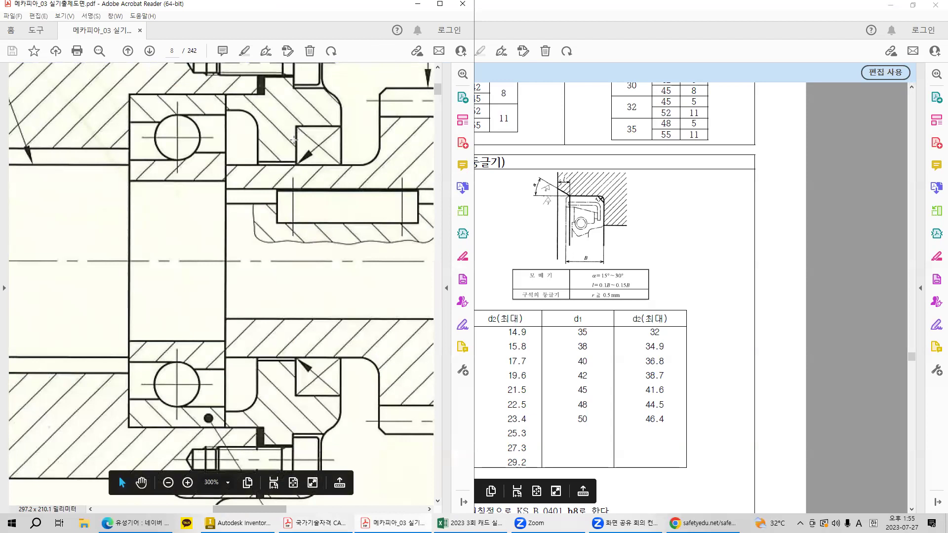
left_click(291, 165)
left_click_drag(290, 160, 361, 356)
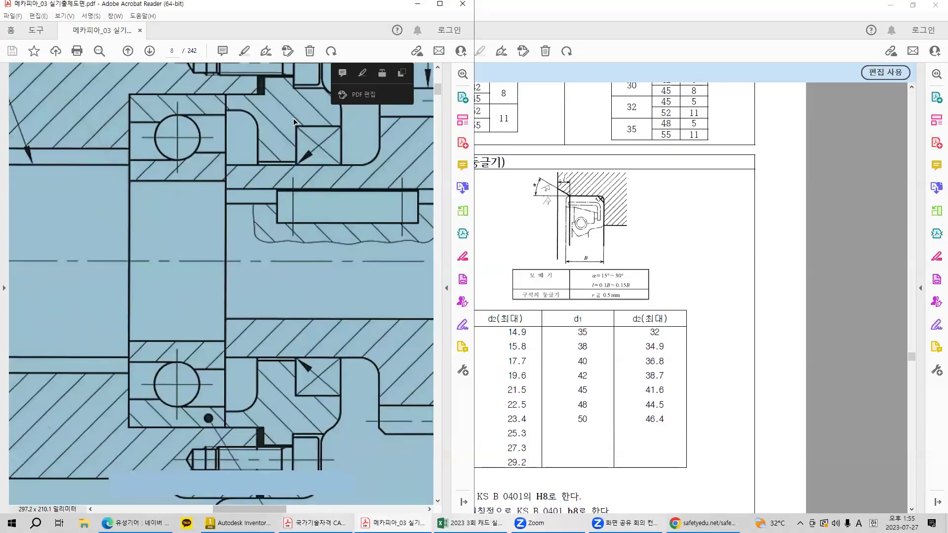
key("super+shift+s")
left_click_drag(294, 120, 345, 131)
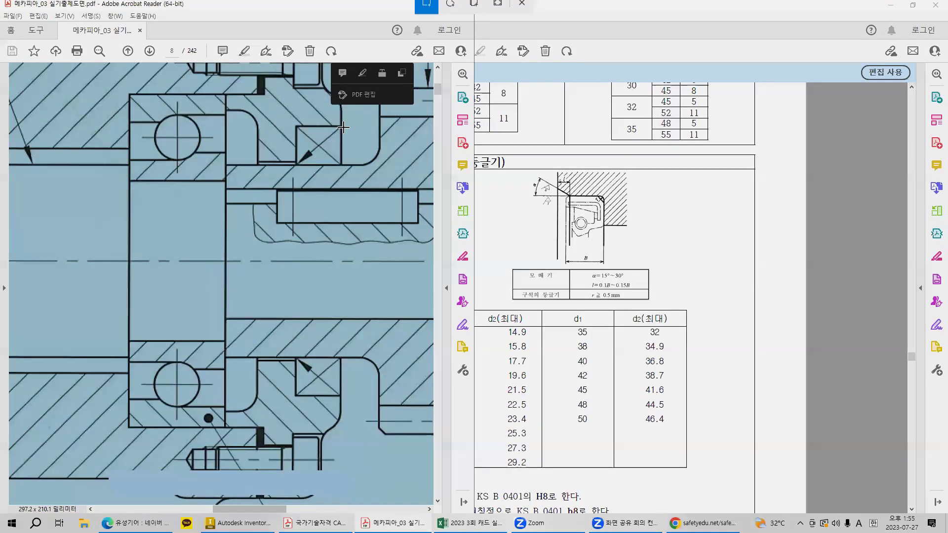
key("super+shift+s")
left_click_drag(333, 123, 346, 130)
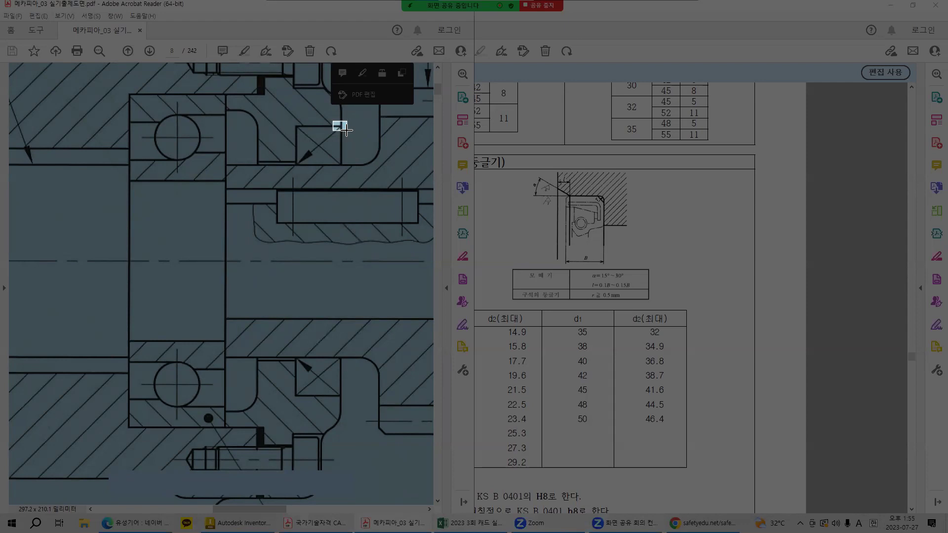
left_click_drag(346, 130, 346, 130)
- Switch to the KS standard PDF and snip section 38's housing bore figure with its chamfer and corner rounding table
left_click(316, 523)
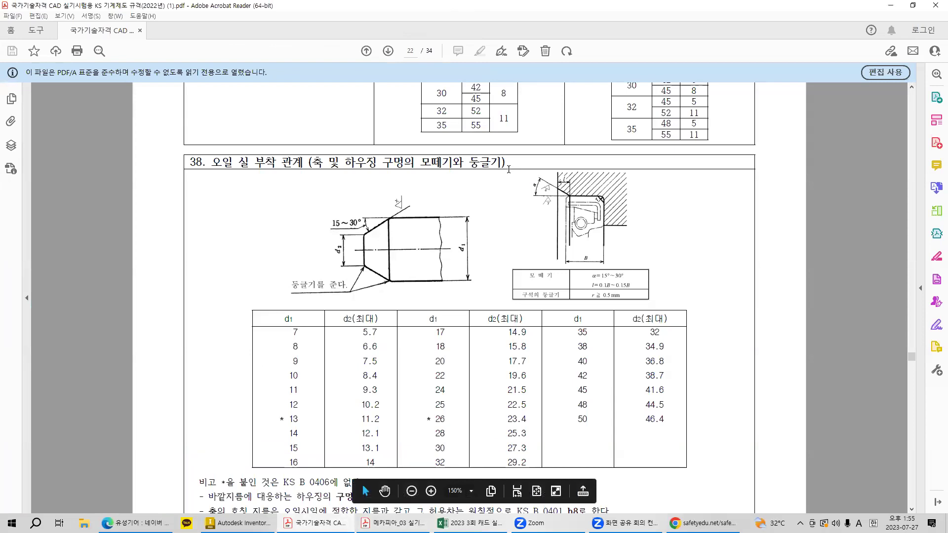
key("super+shift+s")
mouse_move(506, 170)
left_mouse_down()
mouse_move(682, 301)
mouse_move(275, 306)
mouse_move(669, 306)
left_mouse_up()
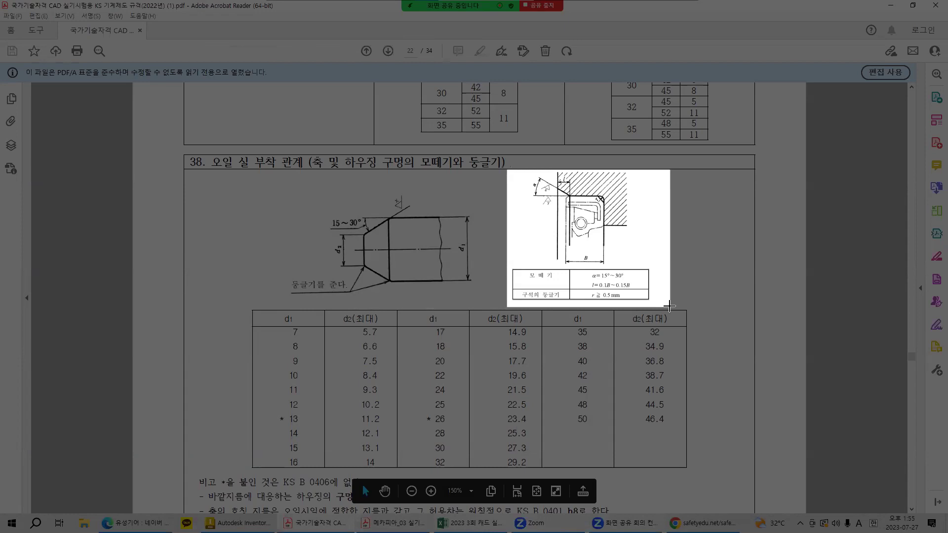
left_click_drag(670, 306, 670, 306)
- Put the KS standard away and view the whole gear in Inventor beside the assembly drawing
left_click(891, 5)
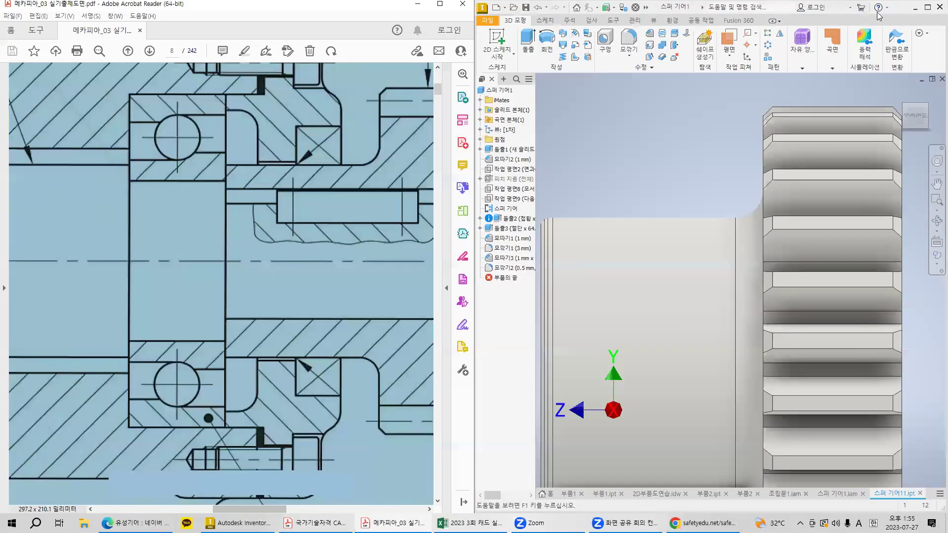
scroll(680, 194, "up", 3)
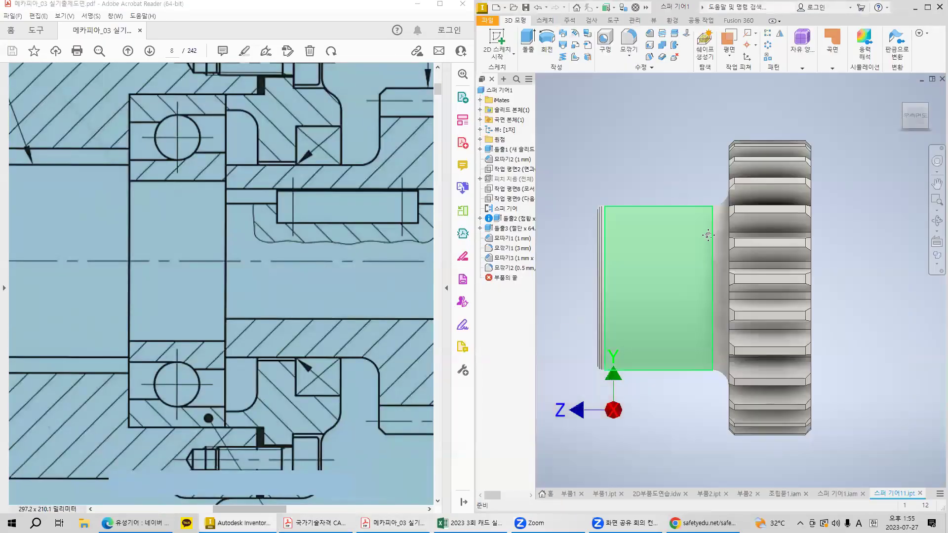
middle_click_drag(701, 238, 731, 227)
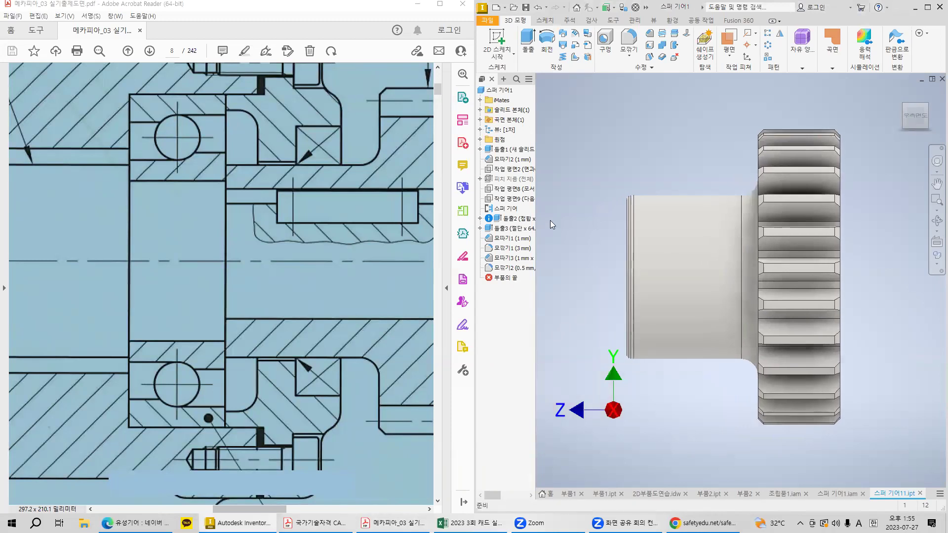